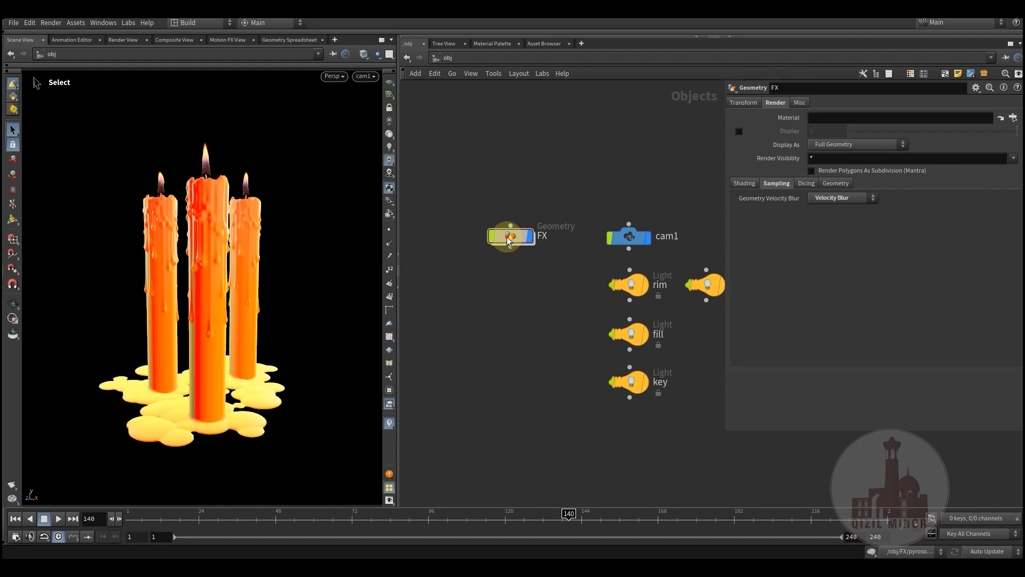
- Display the line1 node at the start of the FX network, open its parameters, and show points in the viewport
scroll(500, 419, down, 5)
scroll(518, 349, down, 3)
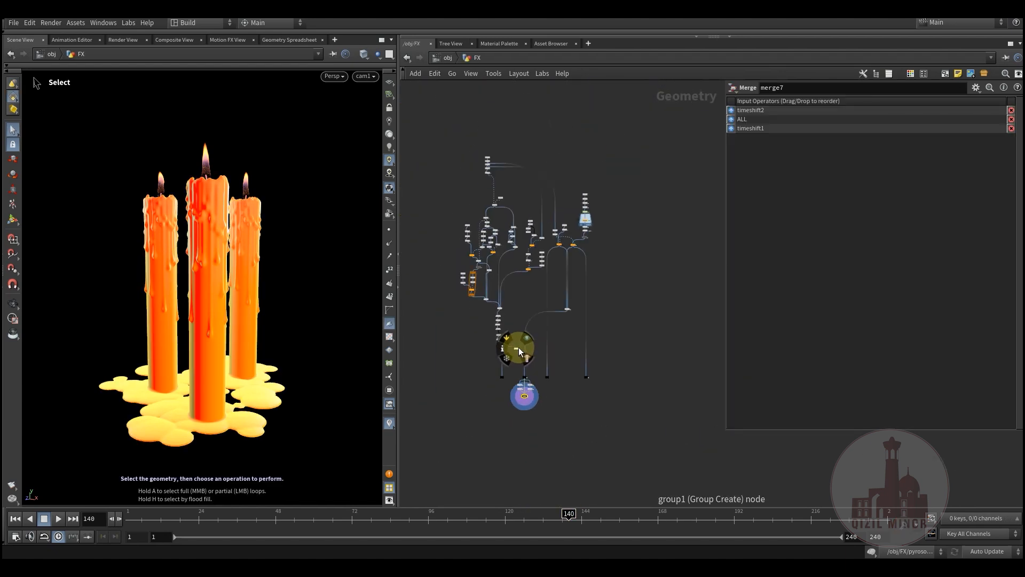
scroll(496, 278, up, 4)
middle_drag(496, 277, 485, 355)
scroll(488, 319, up, 4)
scroll(525, 265, up, 6)
mouse_move(532, 265)
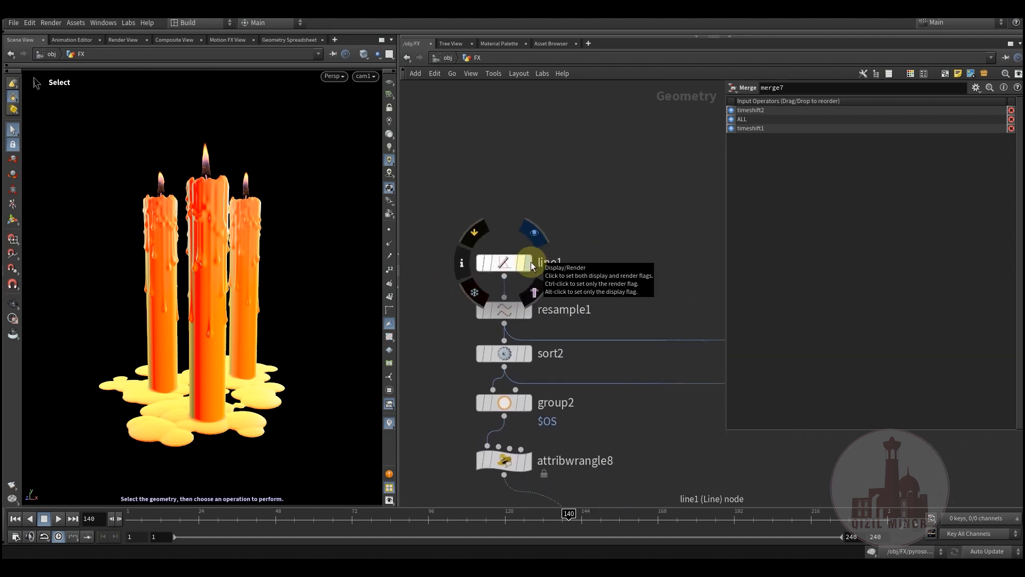
click(531, 265)
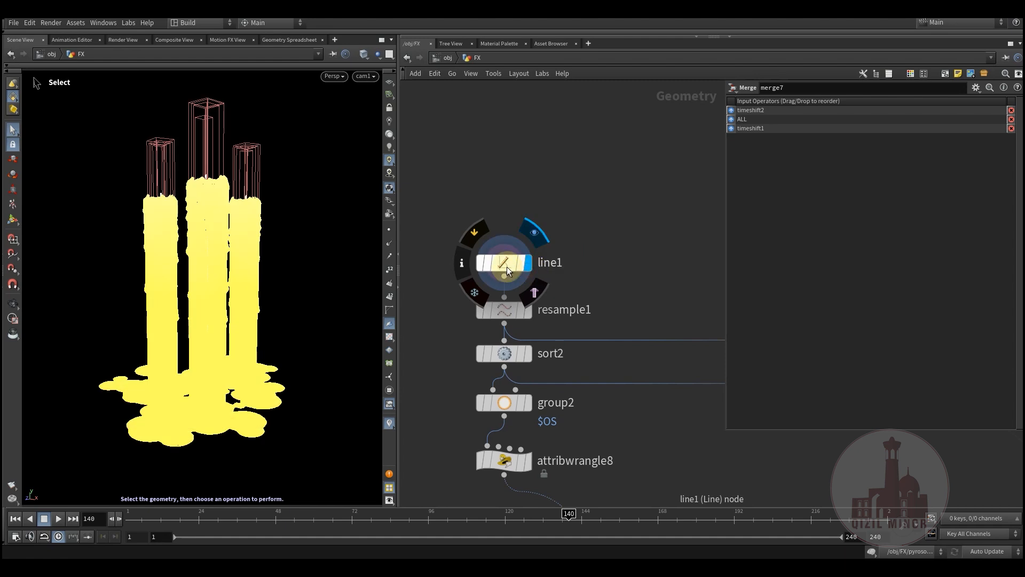
click(507, 265)
middle_drag(616, 258, 584, 212)
click(391, 229)
- Display the resample1 and sort2 nodes one after the other to inspect their settings, and turn on point numbers
click(536, 255)
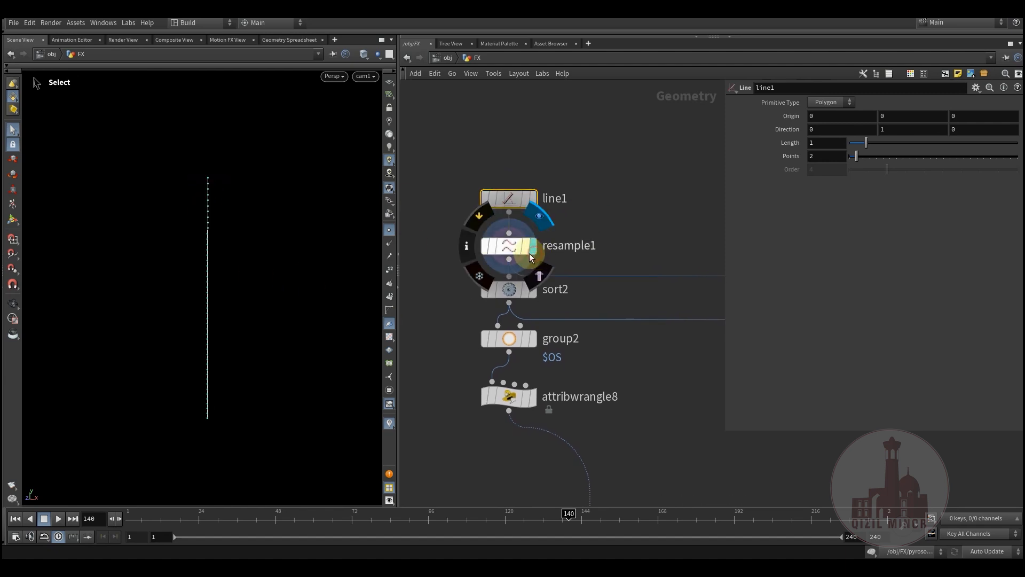
click(510, 246)
middle_drag(632, 380, 606, 346)
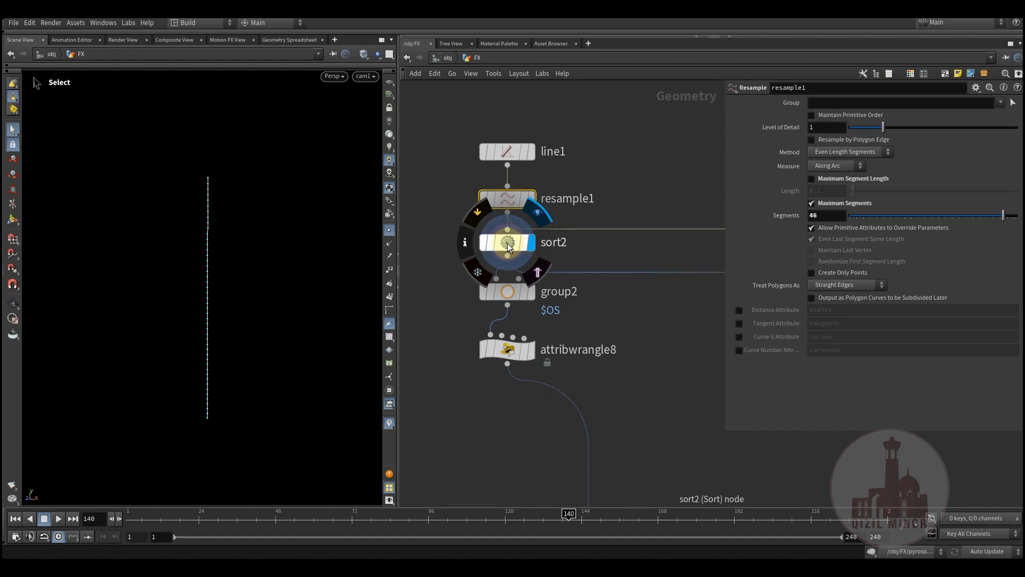
click(534, 247)
click(389, 271)
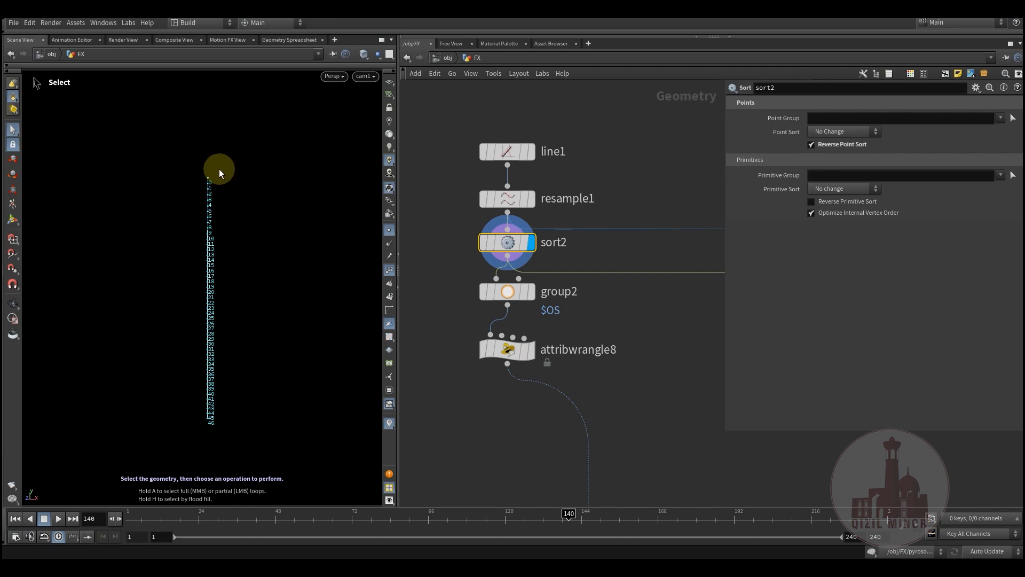
- Inspect the group2 base group, display the attribwrangle8 node, and highlight its VEX code that drives pscale from the ramp
click(534, 291)
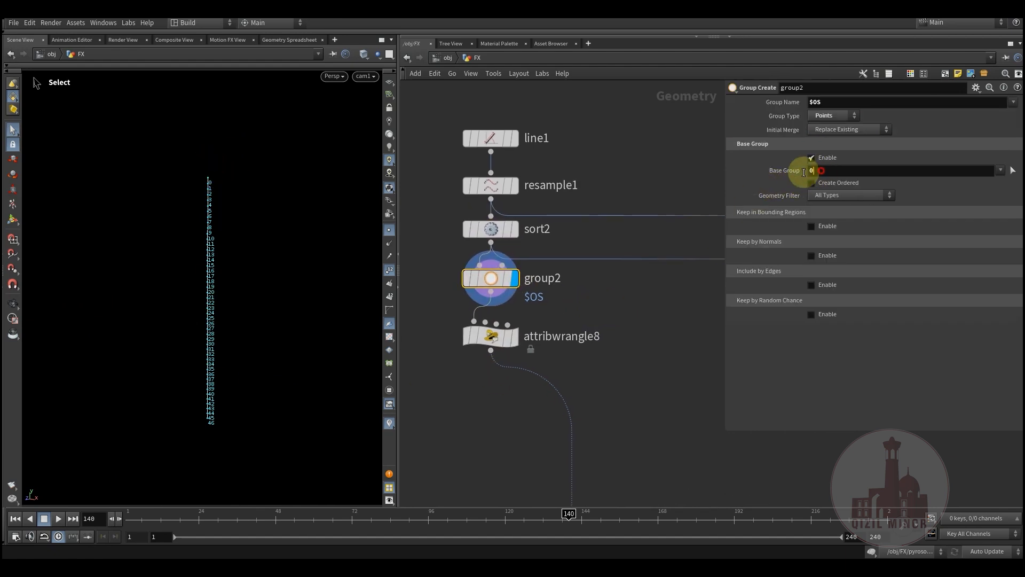
click(491, 336)
middle_drag(641, 351, 630, 314)
mouse_move(489, 304)
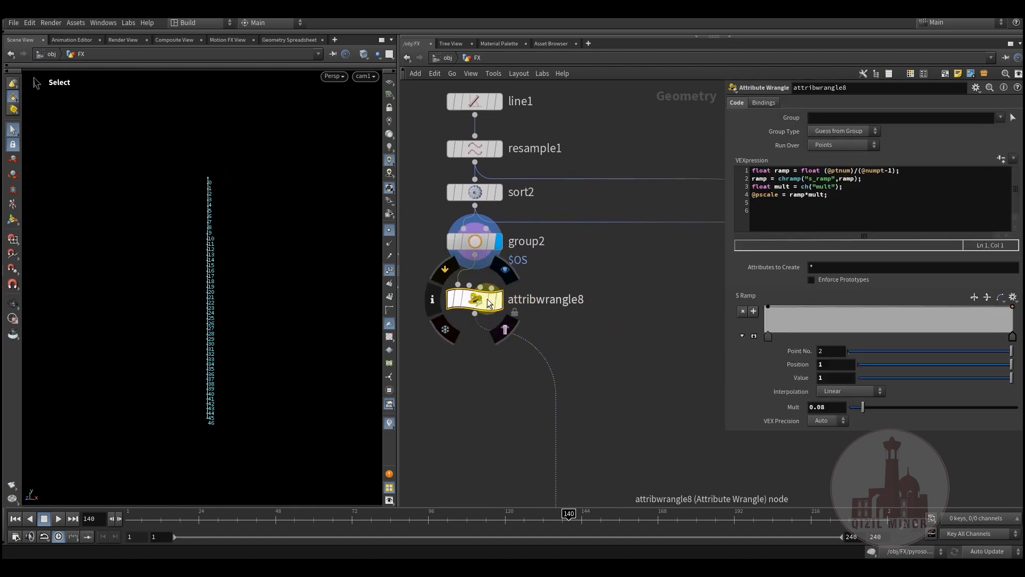
click(503, 275)
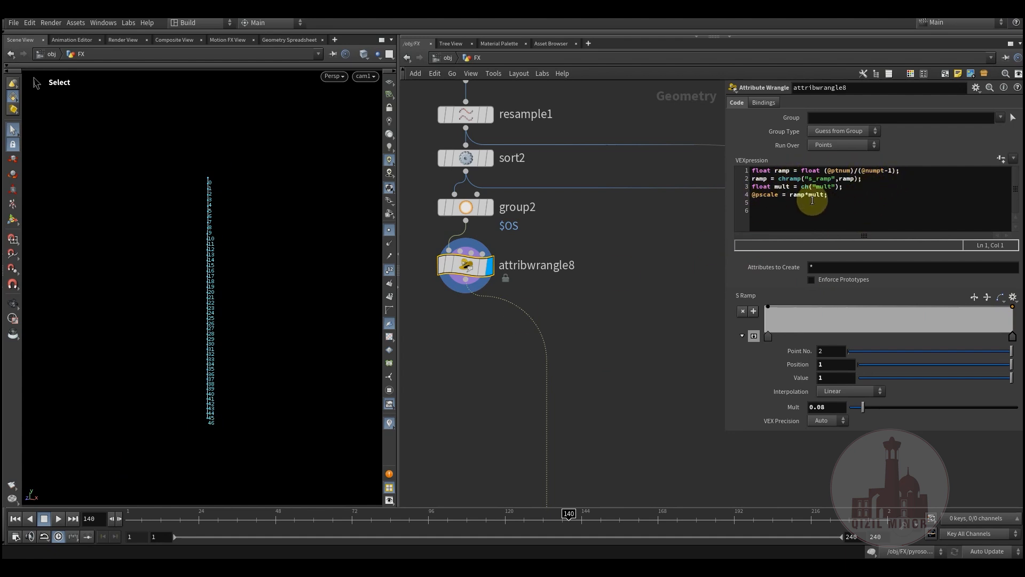
drag(812, 200, 750, 170)
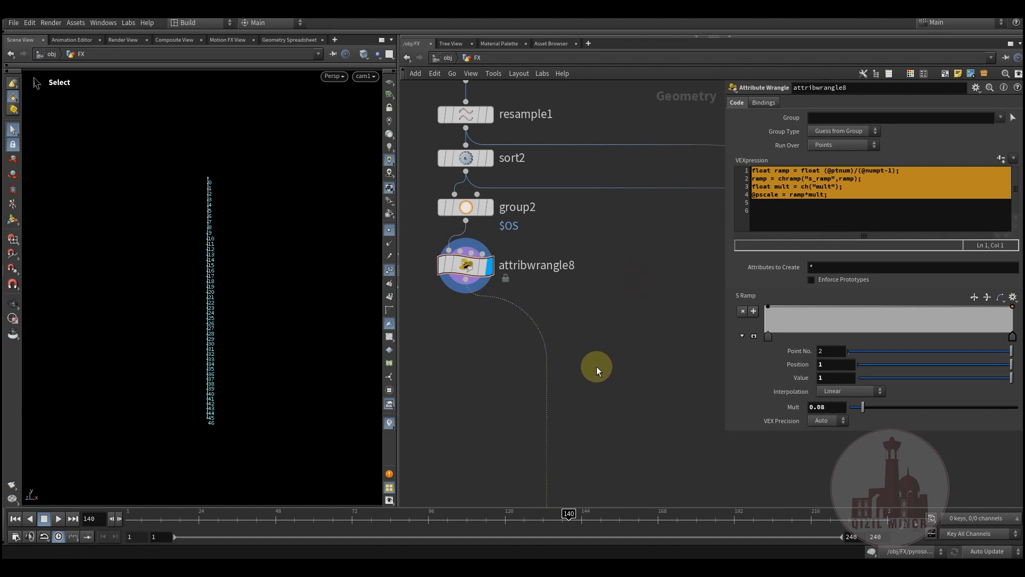
- Display the sweep1 node, open its parameters, and turn off the point numbers
middle_drag(597, 366, 564, 258)
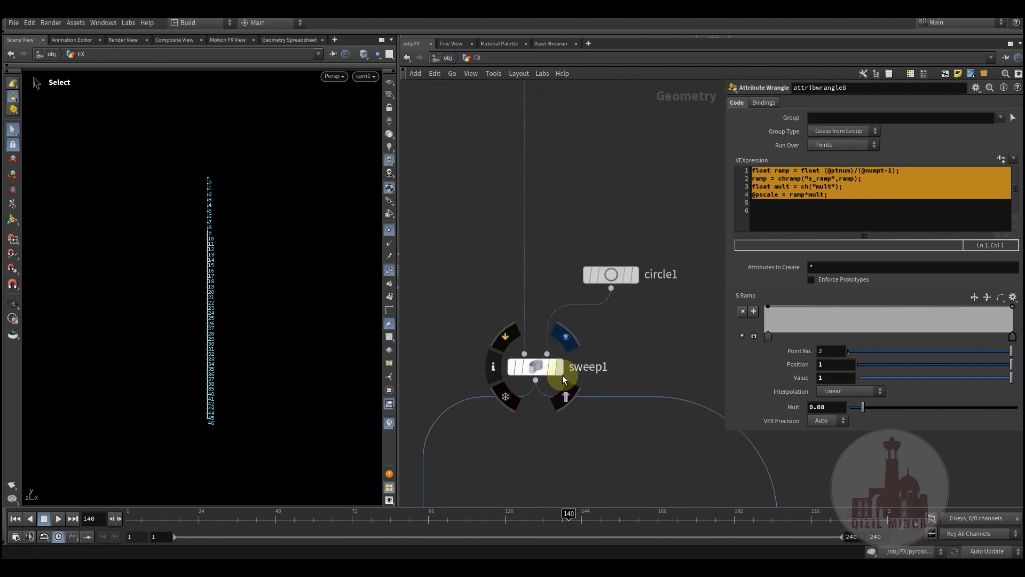
click(562, 375)
click(540, 365)
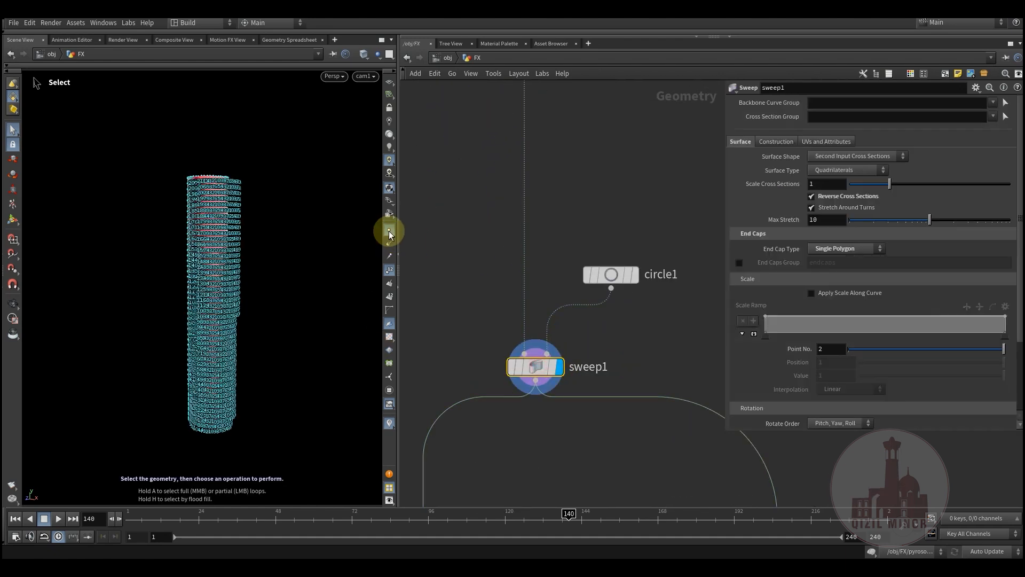
click(391, 271)
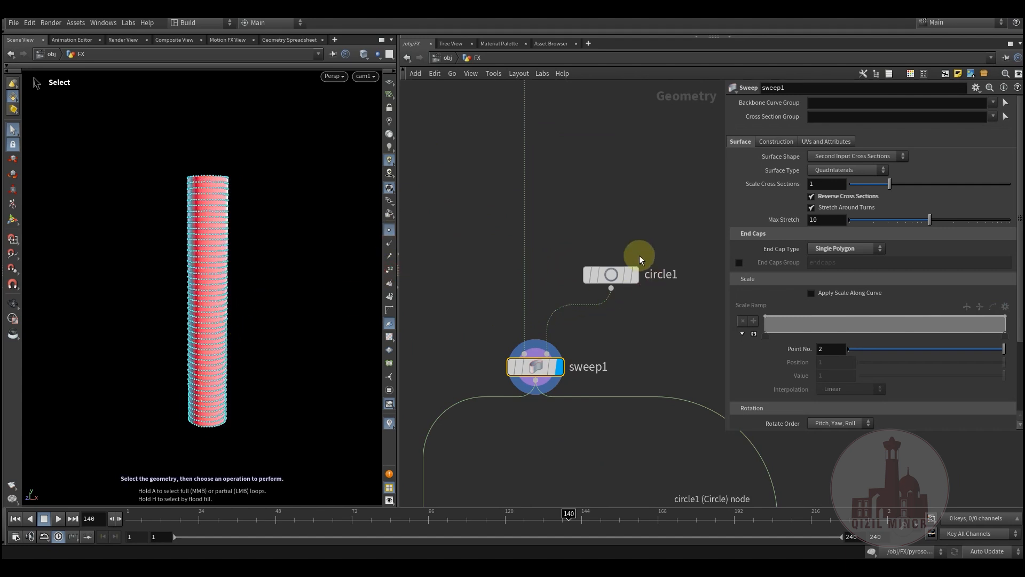
- Switch the viewport to headlight lighting and hide the point markers on the swept cylinder
middle_drag(560, 119, 558, 276)
click(390, 147)
click(389, 135)
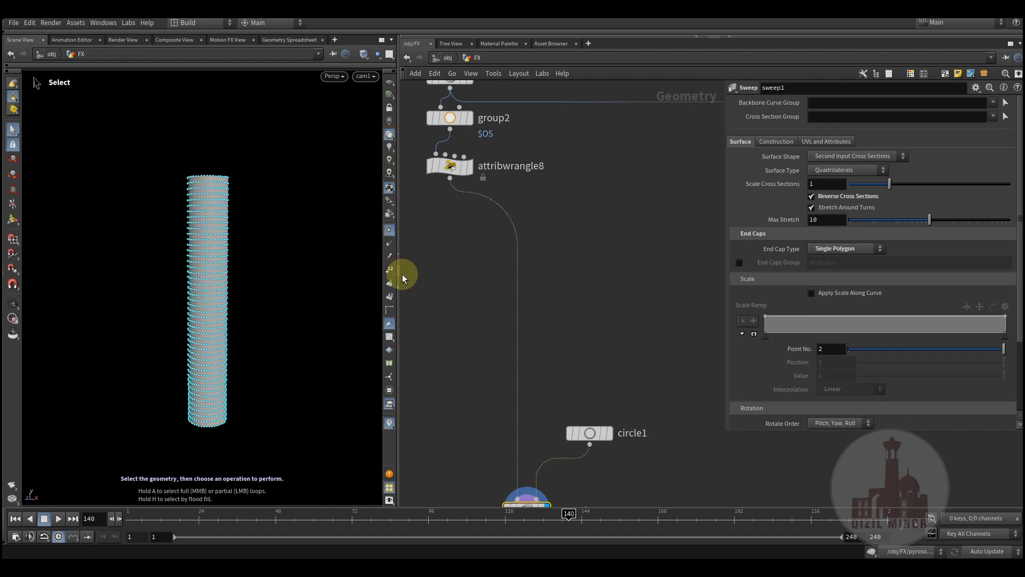
click(388, 232)
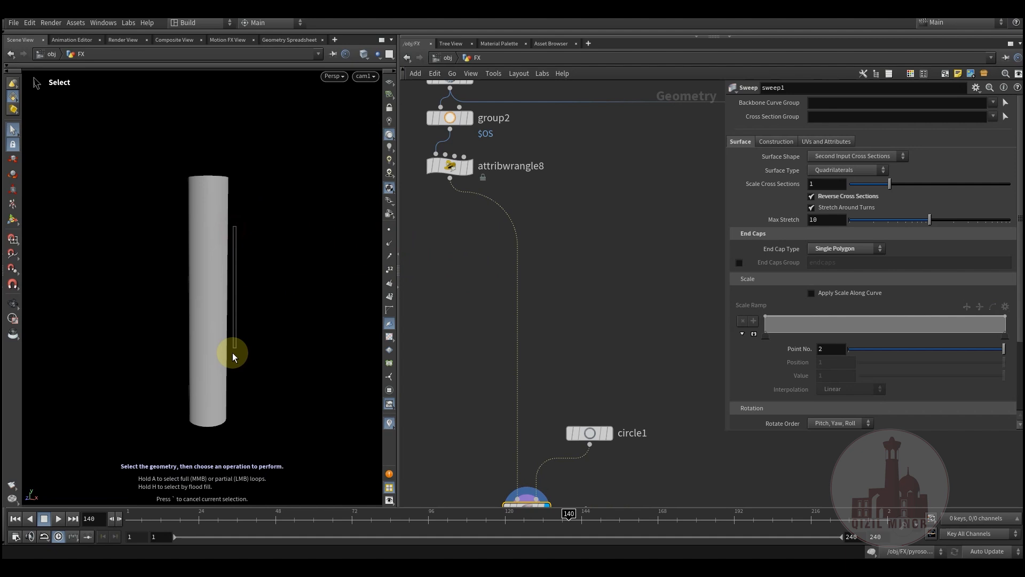
- Try narrowing the candle's middle with a B-Spline point in attribwrangle8's S Ramp at position 0.431965, value 0.458333, and remove the point
key(Escape)
drag(222, 270, 228, 220)
middle_drag(579, 305, 526, 245)
scroll(509, 232, up, 5)
click(492, 258)
middle_drag(488, 327, 482, 264)
drag(870, 308, 873, 321)
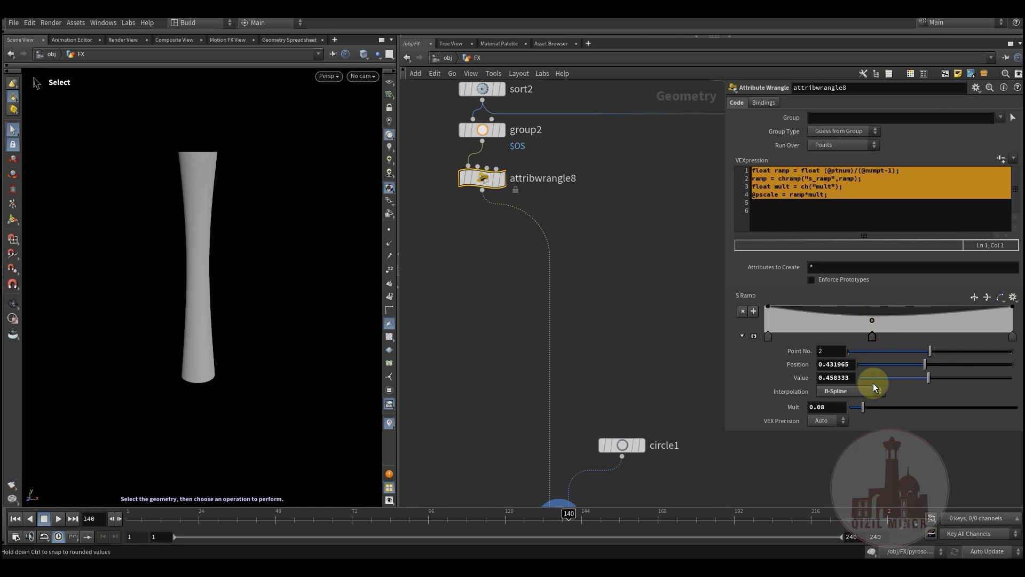
ctrl+click(873, 335)
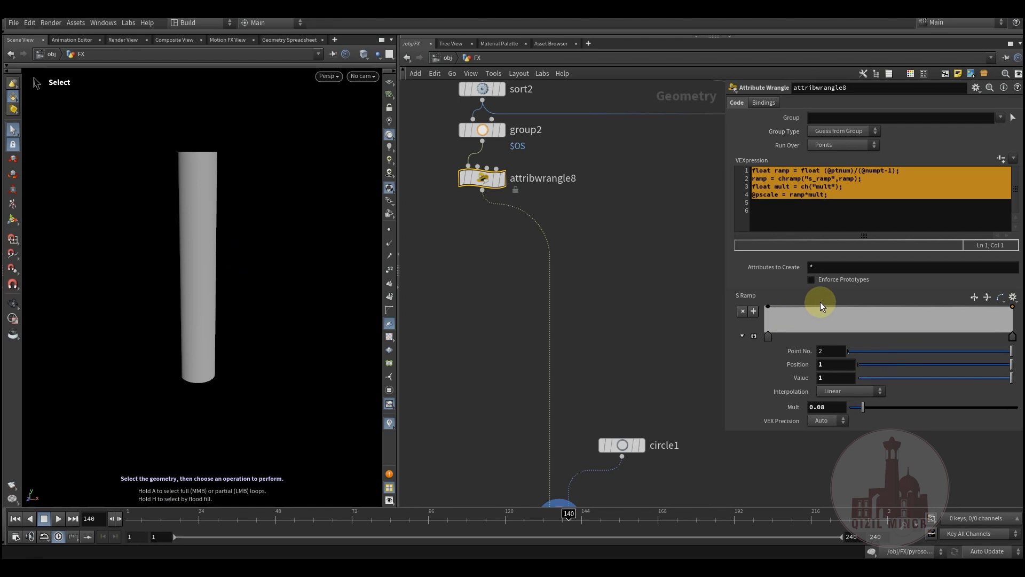
- Try two additional S Ramp points to pinch the candle, one at position 0.226782 with value 1, and delete both
drag(886, 325, 822, 304)
click(821, 318)
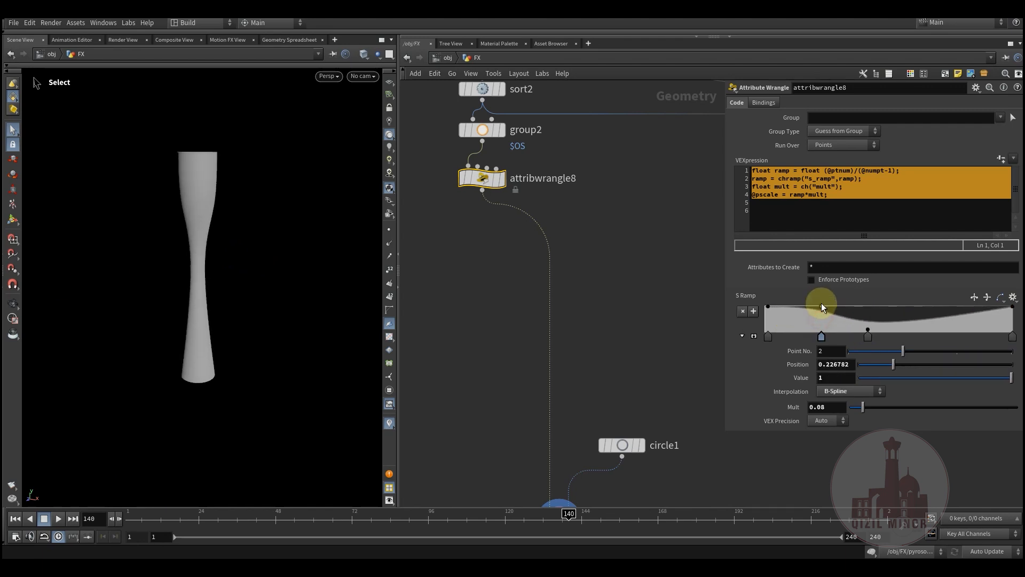
ctrl+click(868, 335)
drag(825, 335, 880, 399)
- Open the sweep1 parameters and try a roll of 18 in its rotation settings
middle_drag(461, 243, 486, 369)
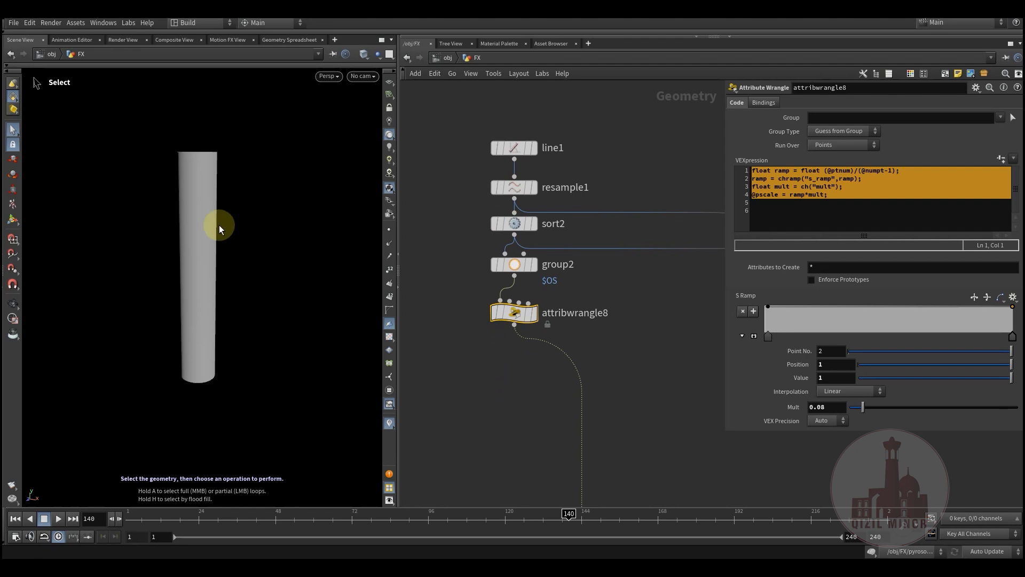
middle_drag(514, 395, 525, 342)
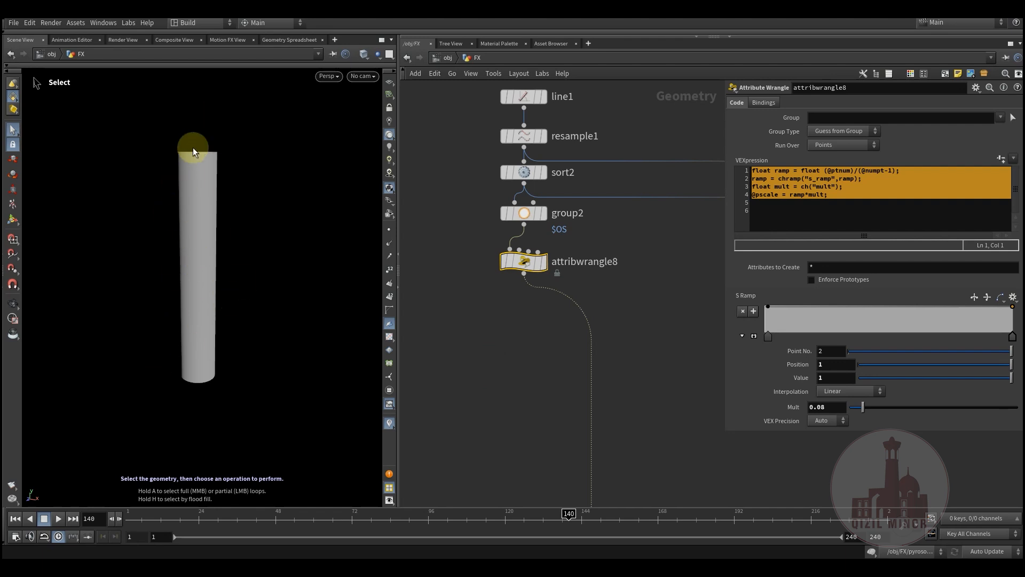
middle_drag(521, 390, 573, 361)
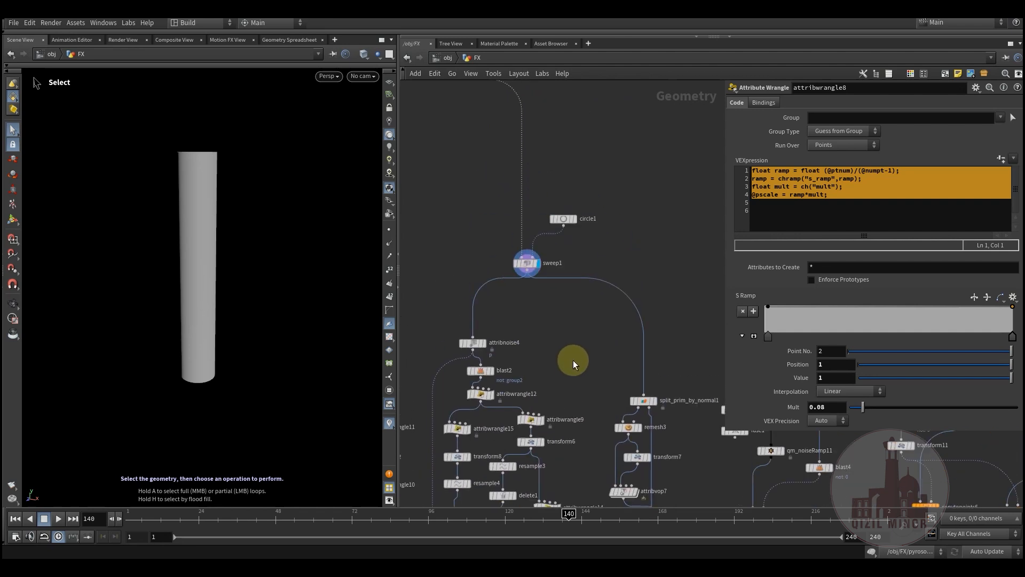
scroll(566, 351, up, 3)
middle_drag(534, 310, 567, 359)
click(531, 246)
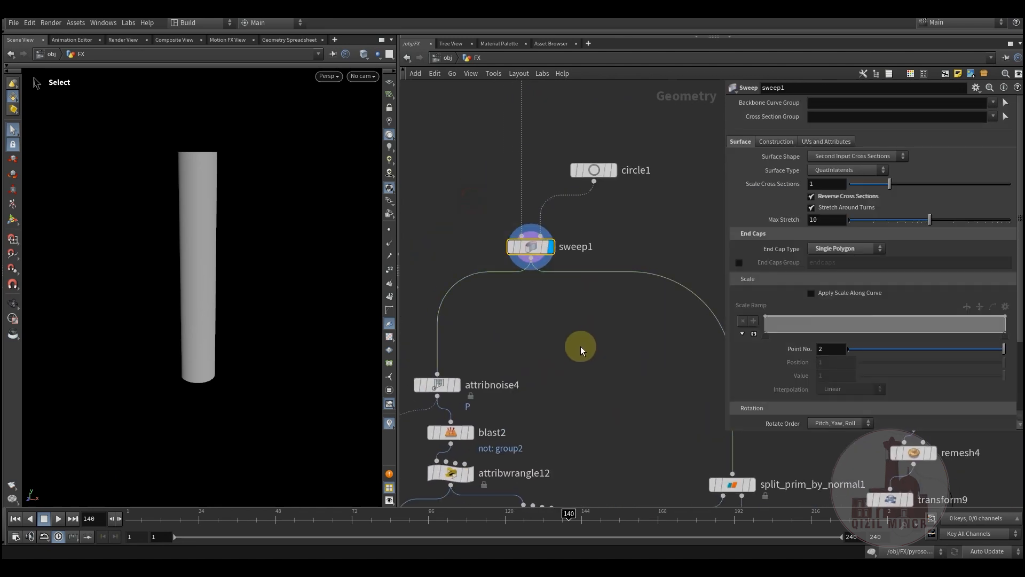
scroll(790, 368, down, 3)
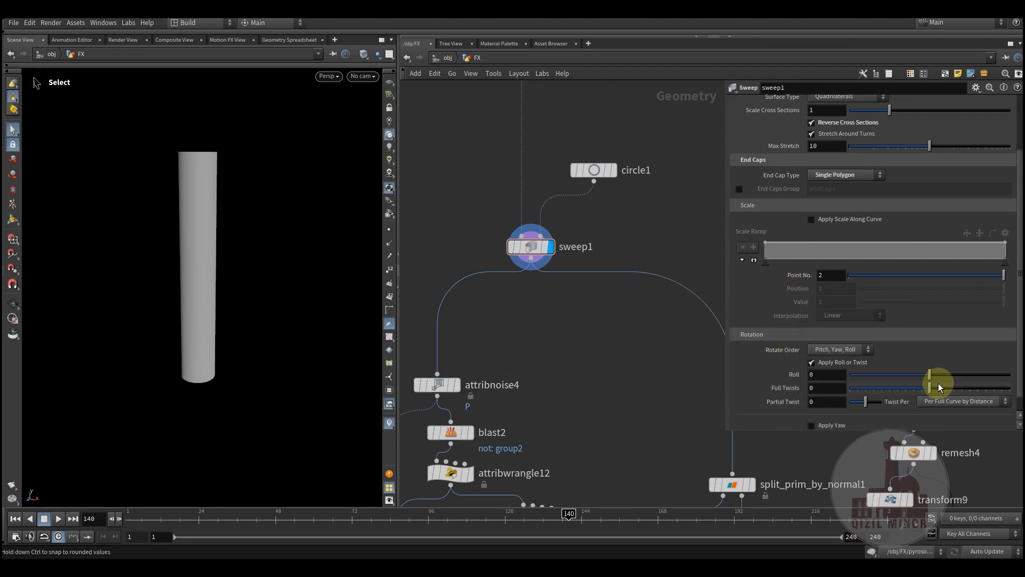
click(938, 375)
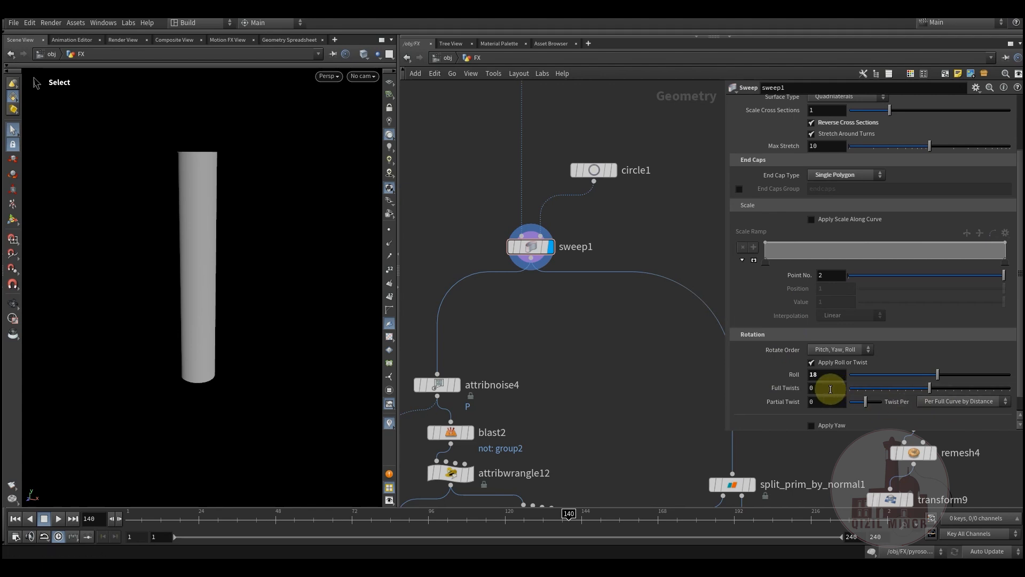
- Examine the node branches below sweep1 and the capped top end of the candle cylinder up close
scroll(555, 270, down, 5)
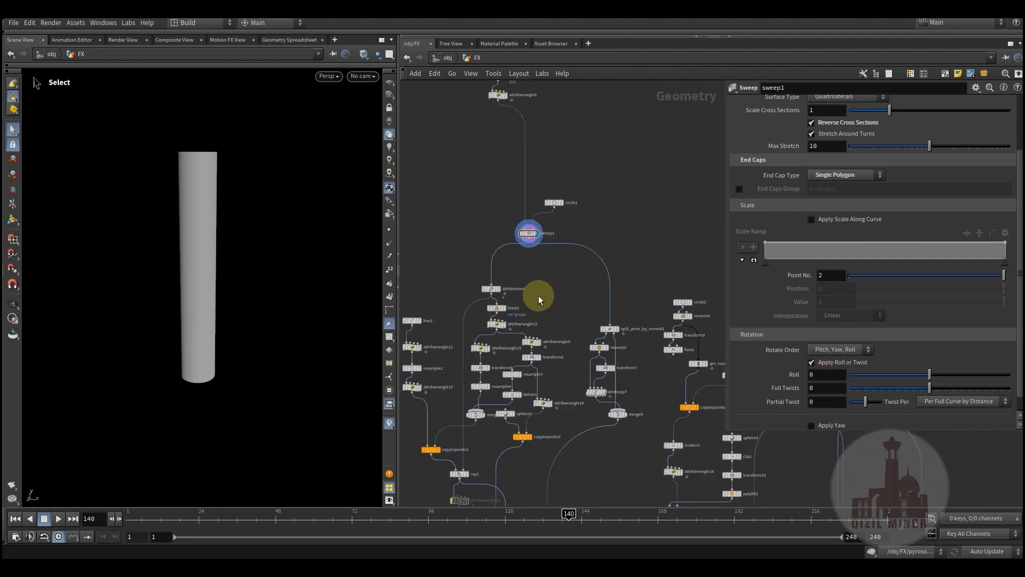
scroll(544, 234, up, 3)
middle_drag(544, 235, 585, 146)
scroll(540, 243, down, 4)
middle_drag(526, 331, 442, 458)
scroll(529, 231, up, 4)
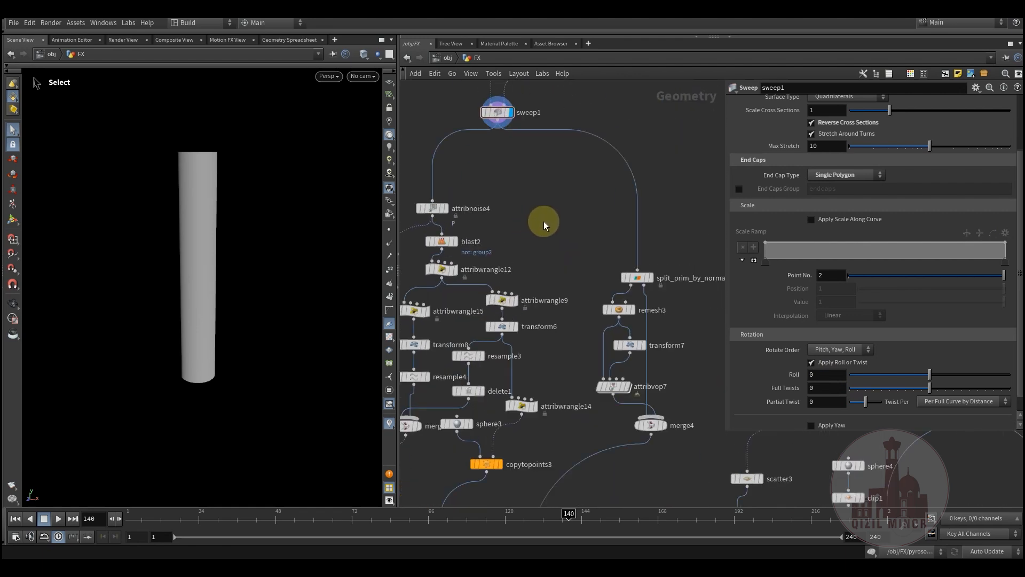
middle_drag(543, 221, 546, 315)
key(Escape)
drag(326, 281, 178, 210)
key(s)
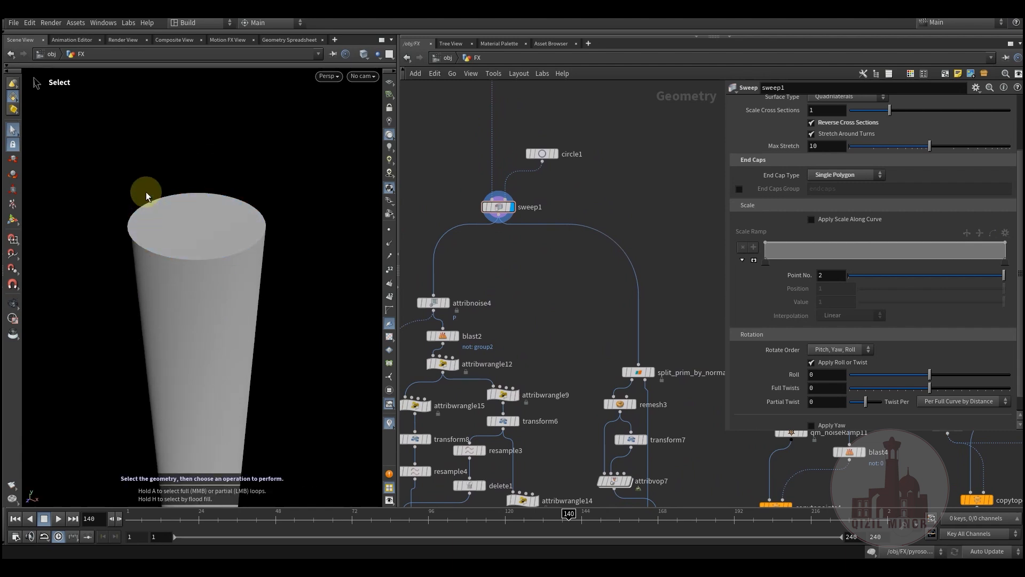
key(Escape)
drag(247, 222, 133, 231)
key(s)
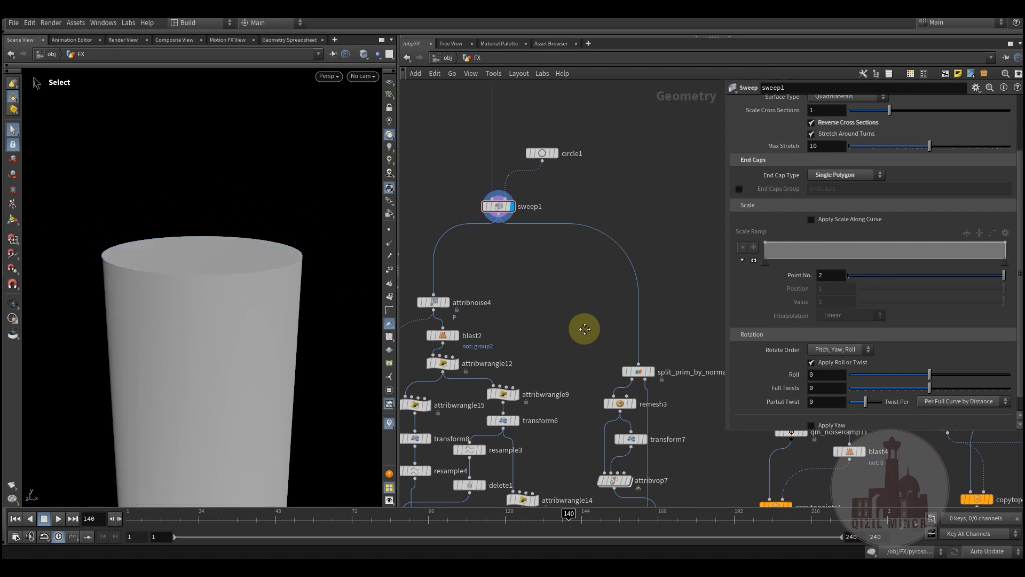
- Display the split_prim_by_normal1 node to isolate the candle's top face, and inspect its direction and tolerance settings
middle_drag(584, 328, 527, 237)
mouse_move(597, 280)
click(600, 262)
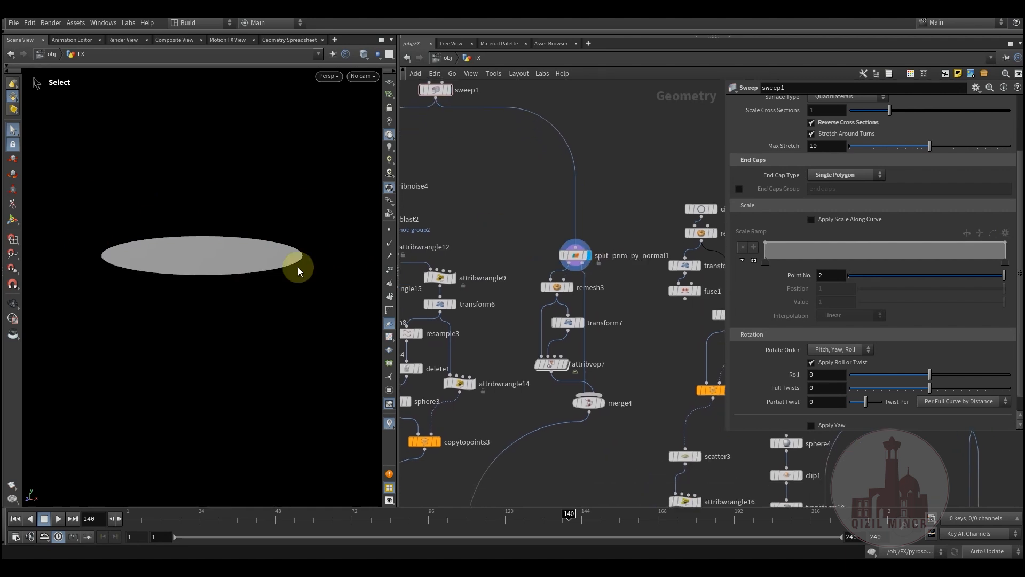
click(575, 255)
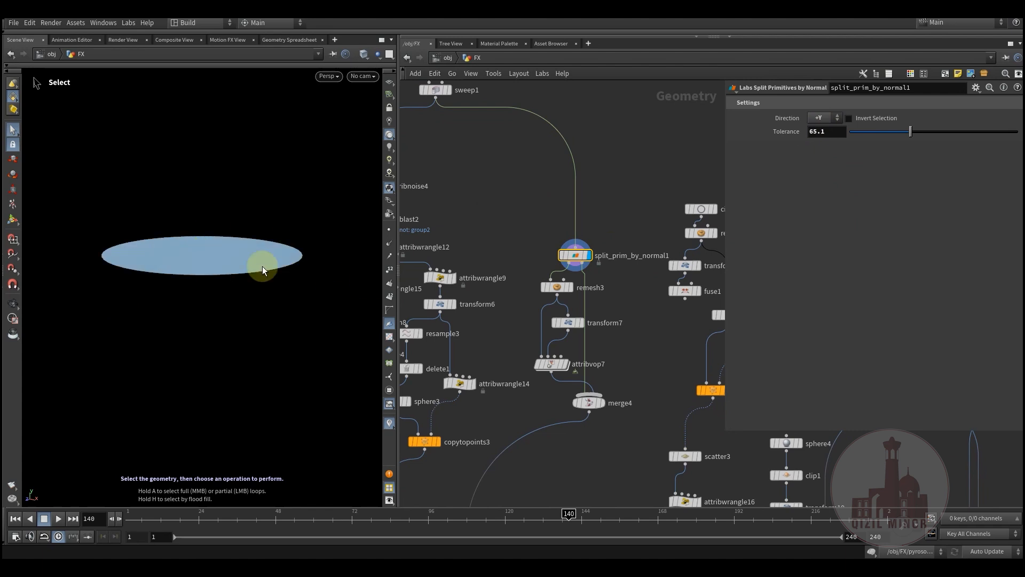
- Display the remesh3 node and set the viewport shading to Smooth Wire Shaded to show the top face's triangulation
scroll(539, 248, up, 3)
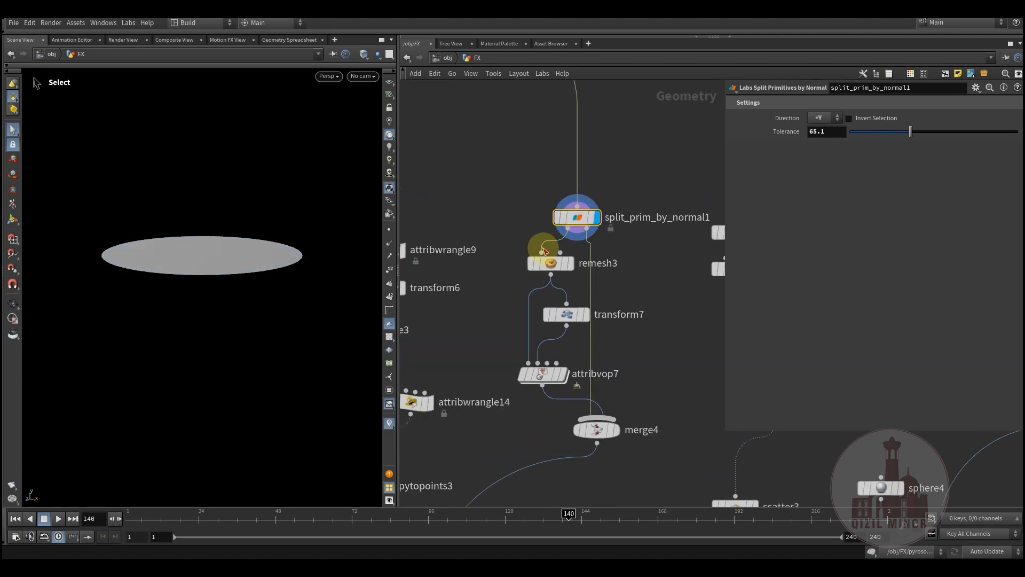
click(572, 269)
click(363, 54)
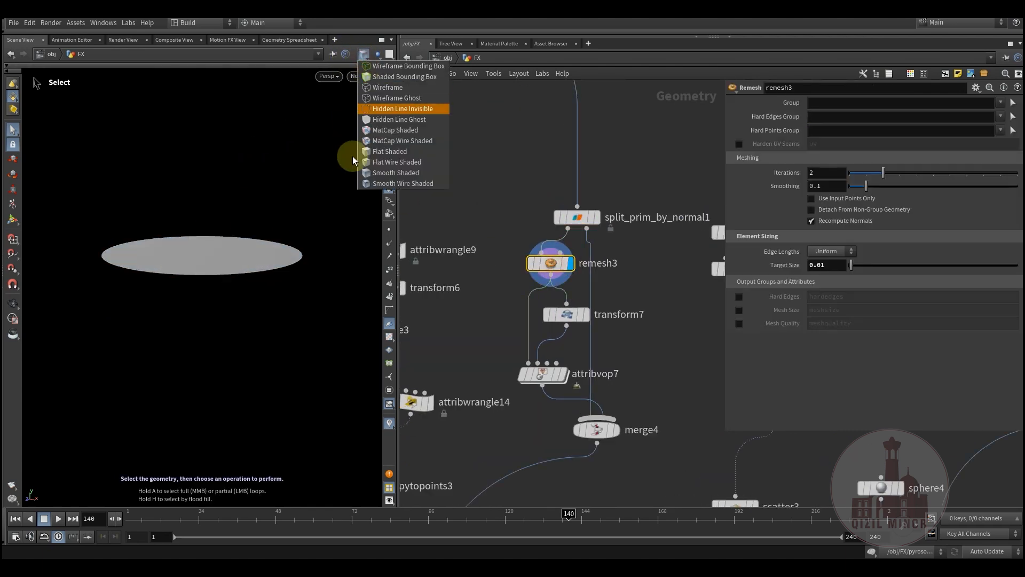
click(379, 161)
alt+drag(241, 253, 229, 242)
alt+middle_drag(219, 264, 213, 277)
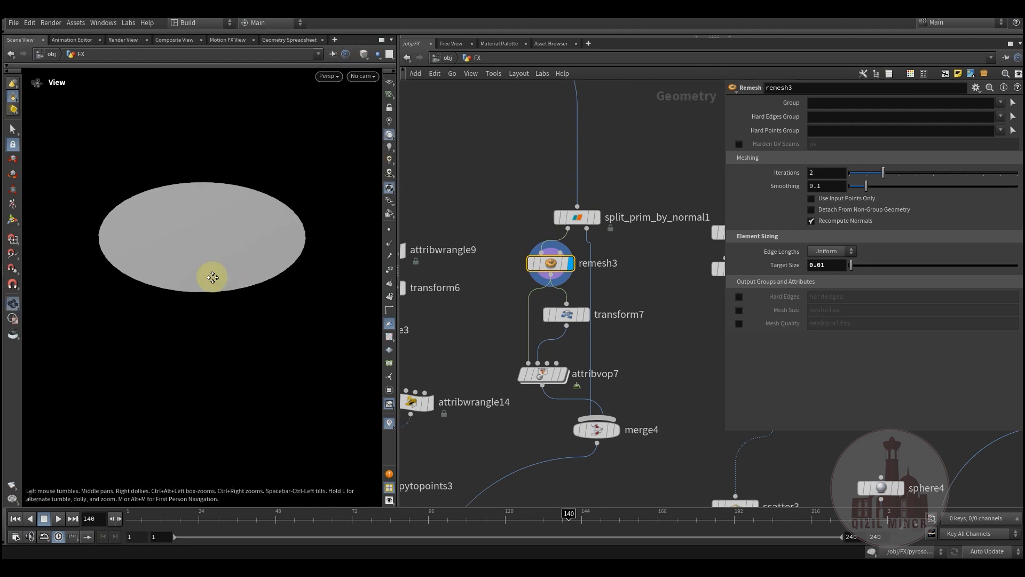
drag(213, 277, 271, 300)
click(364, 54)
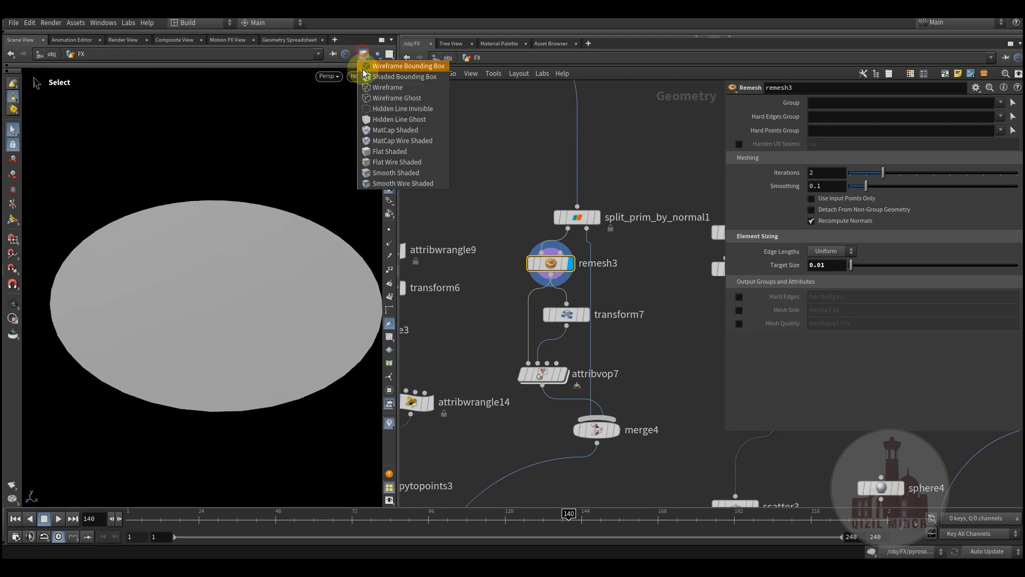
click(377, 183)
mouse_move(561, 349)
middle_drag(484, 327, 464, 268)
scroll(499, 313, up, 2)
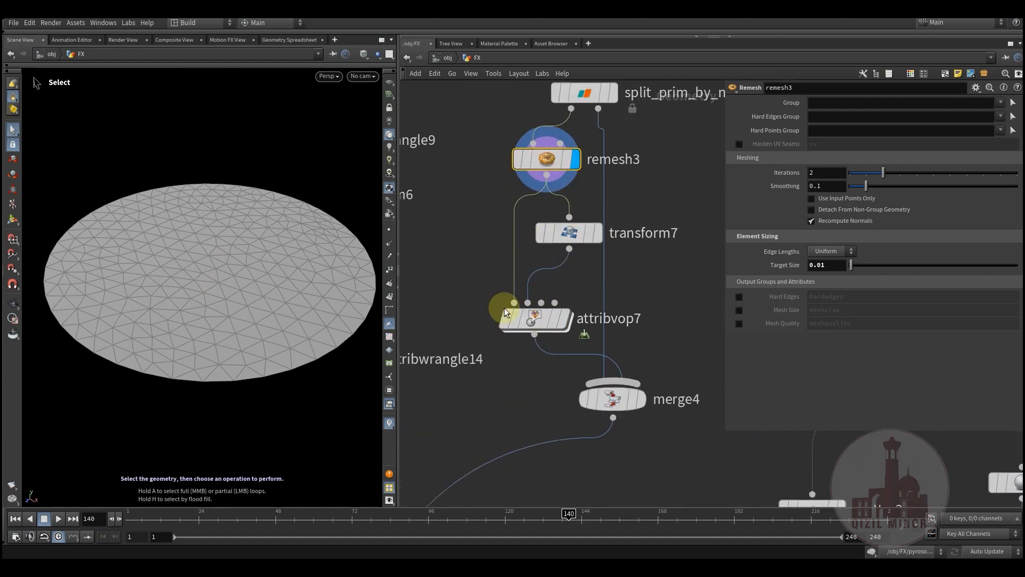
- Display the transform7 node, inspect its zero uniform scale and pivot translate expressions, and display attribvop7
click(568, 233)
click(611, 208)
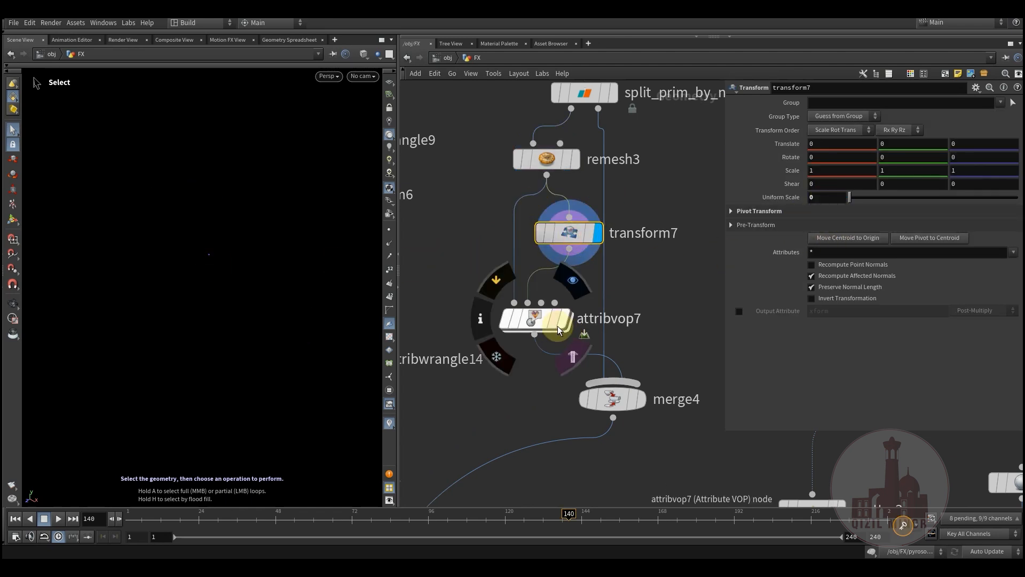
click(732, 210)
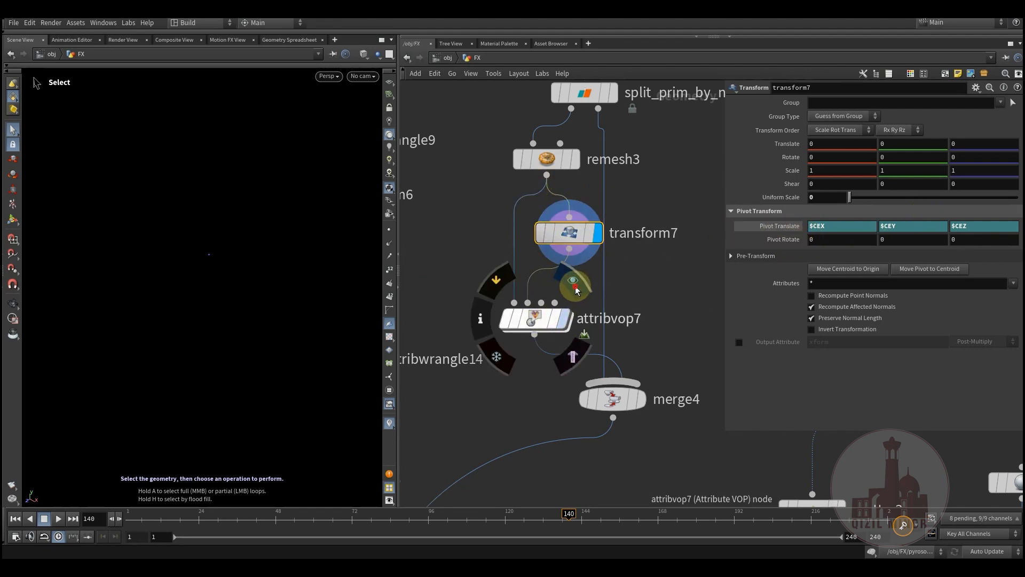
click(563, 319)
key(Escape)
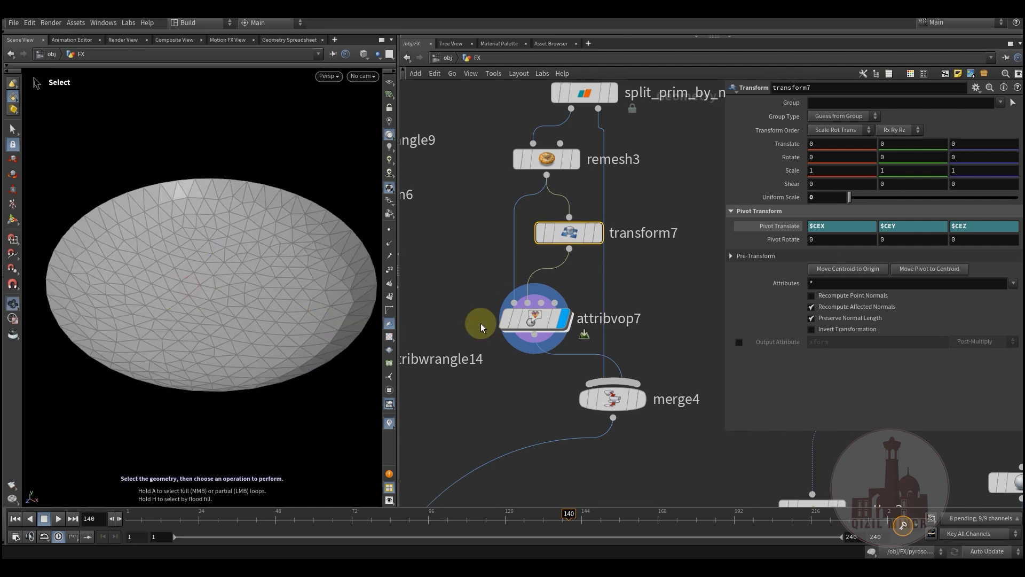
- Open the VEX network inside attribvop7 and inspect the importpoint1, subtract1 and length1 nodes
double_click(536, 318)
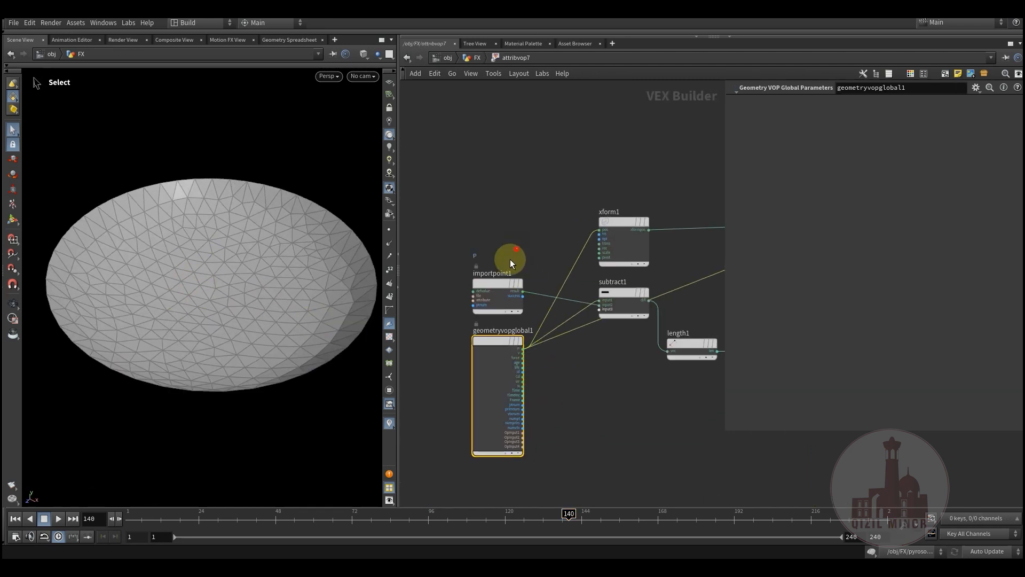
click(505, 286)
middle_drag(580, 378, 577, 353)
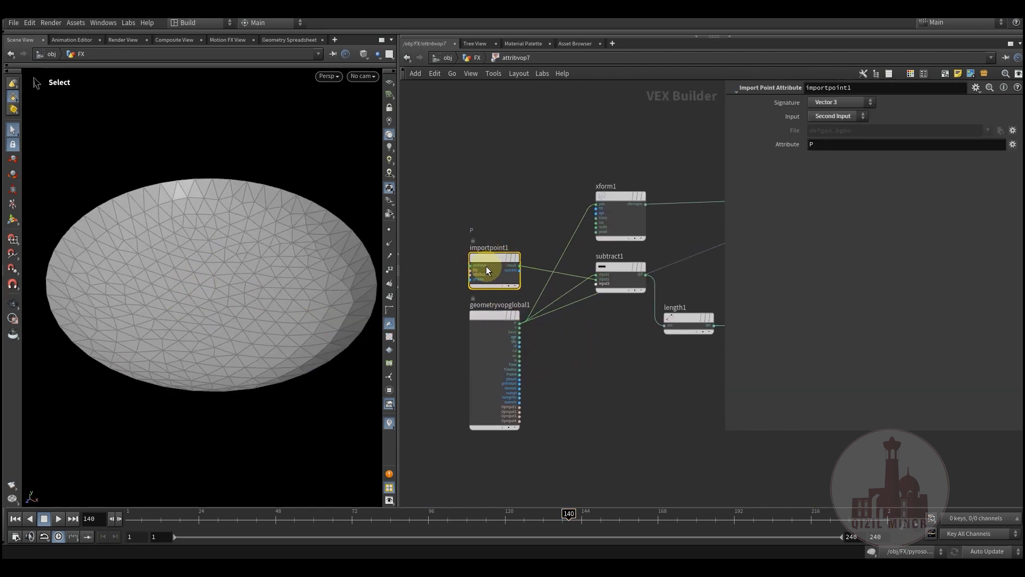
scroll(549, 341, up, 3)
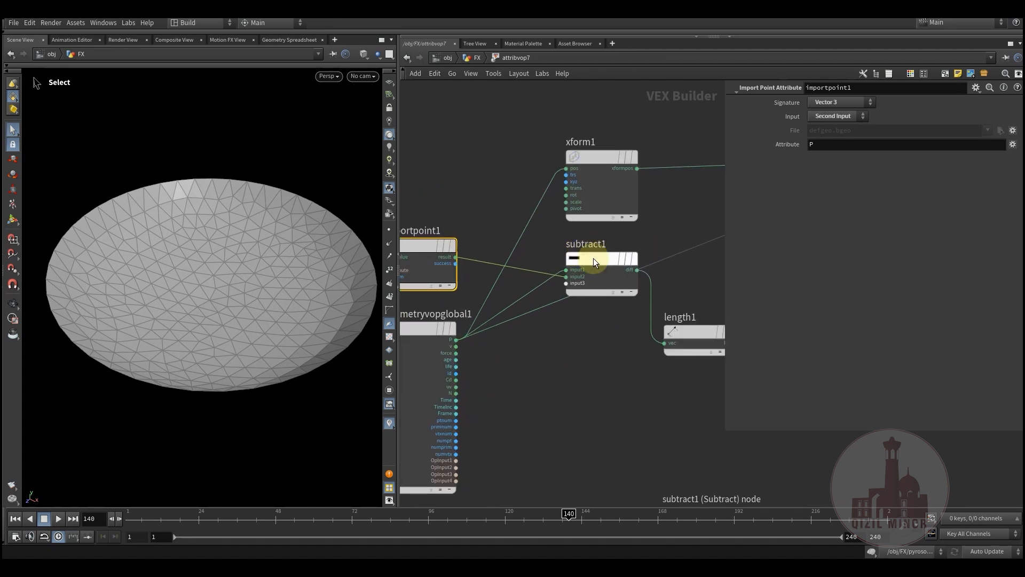
click(594, 259)
middle_drag(590, 391, 442, 392)
click(540, 329)
middle_drag(554, 399, 489, 394)
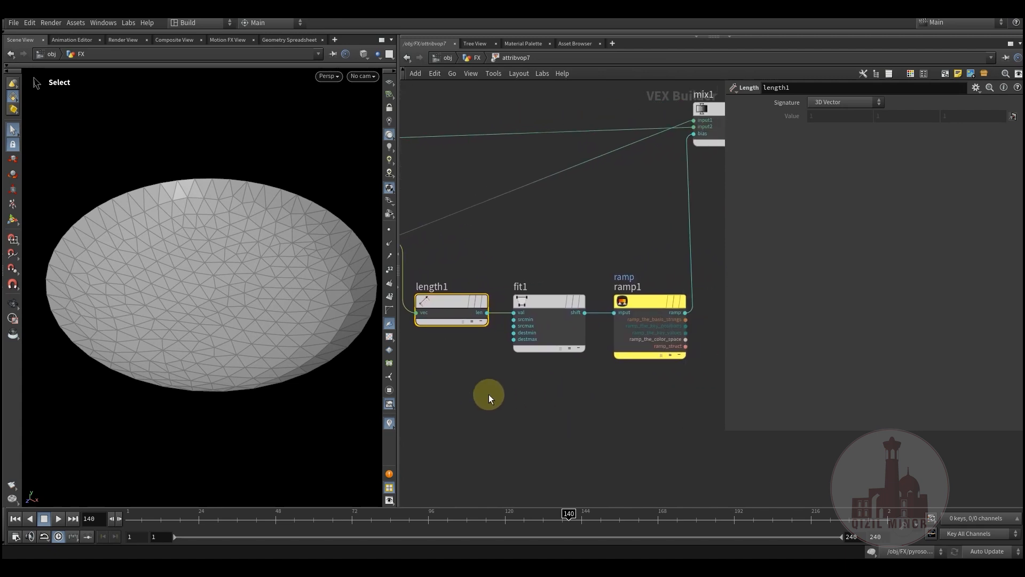
- Follow the VEX network through fit1, ramp1 and mix1, inspecting each node's parameters and the connection to the geometry output
click(537, 344)
middle_drag(620, 210, 511, 344)
click(619, 332)
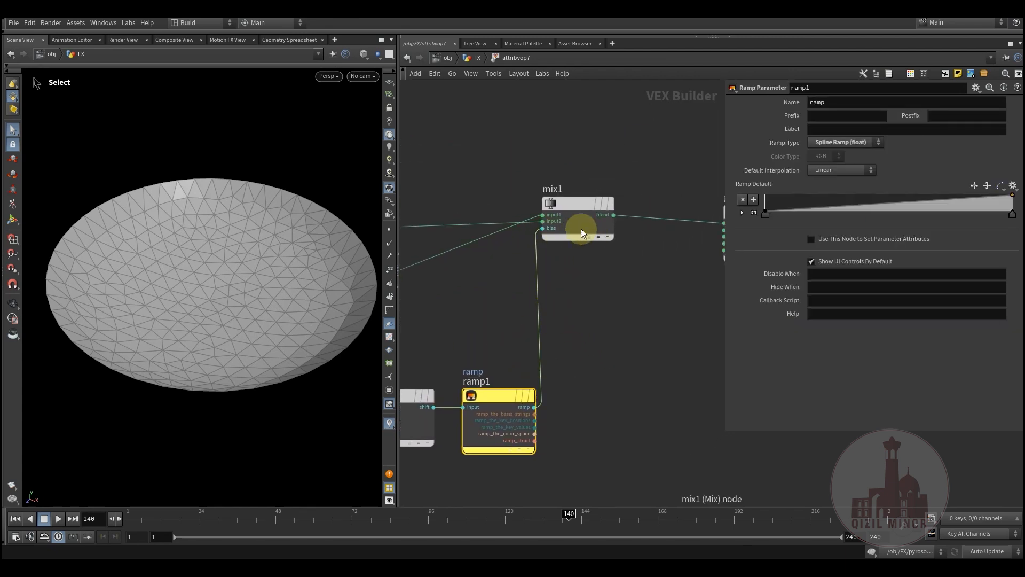
mouse_move(575, 188)
click(573, 205)
middle_drag(591, 259, 579, 320)
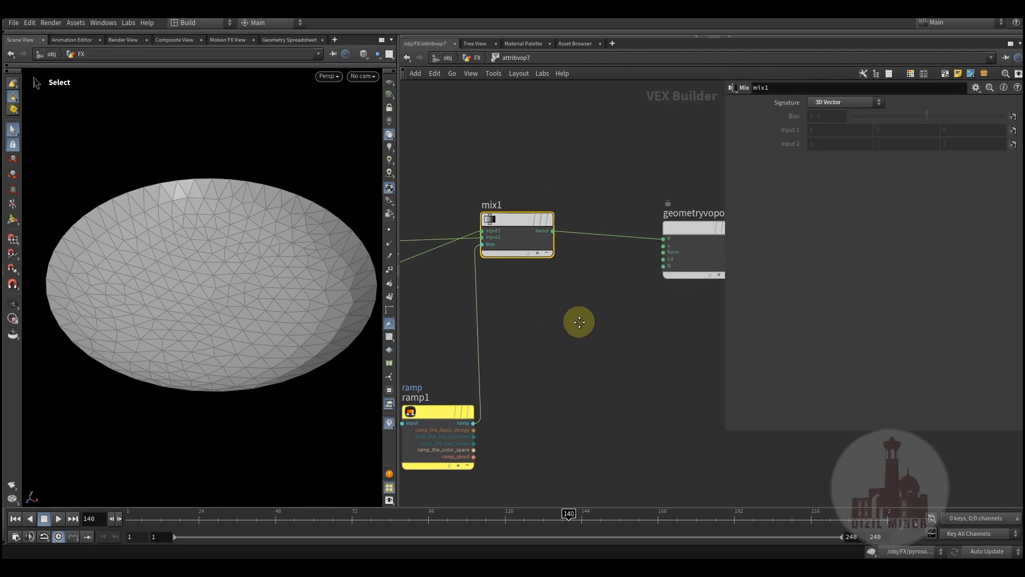
middle_drag(532, 280, 659, 267)
scroll(641, 275, down, 2)
middle_drag(509, 206, 577, 191)
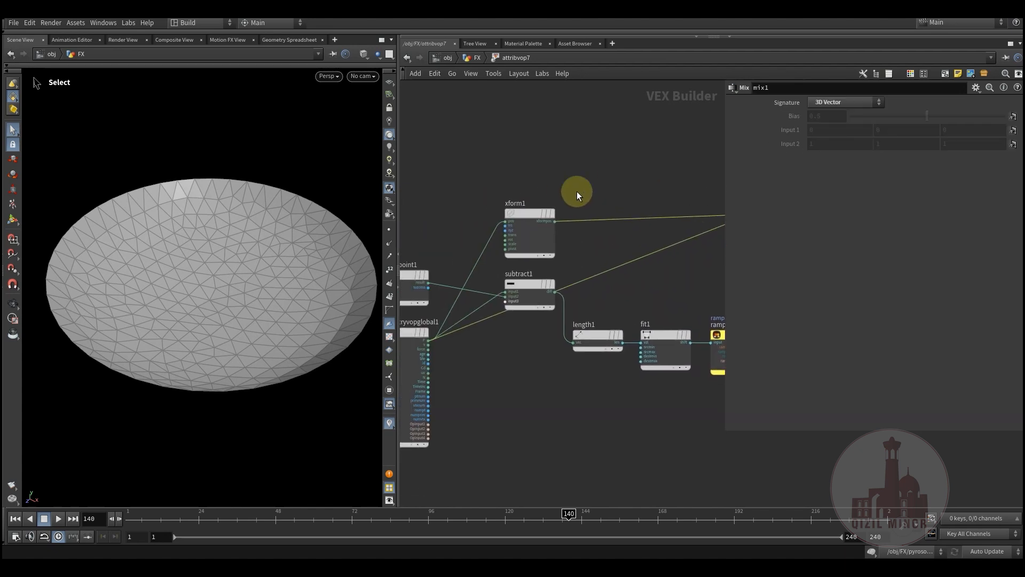
- Inspect xform1's translate values and the mix1 inputs, view the dished surface from the side, and return to the FX network
scroll(522, 213, up, 2)
click(513, 220)
middle_drag(531, 215, 515, 232)
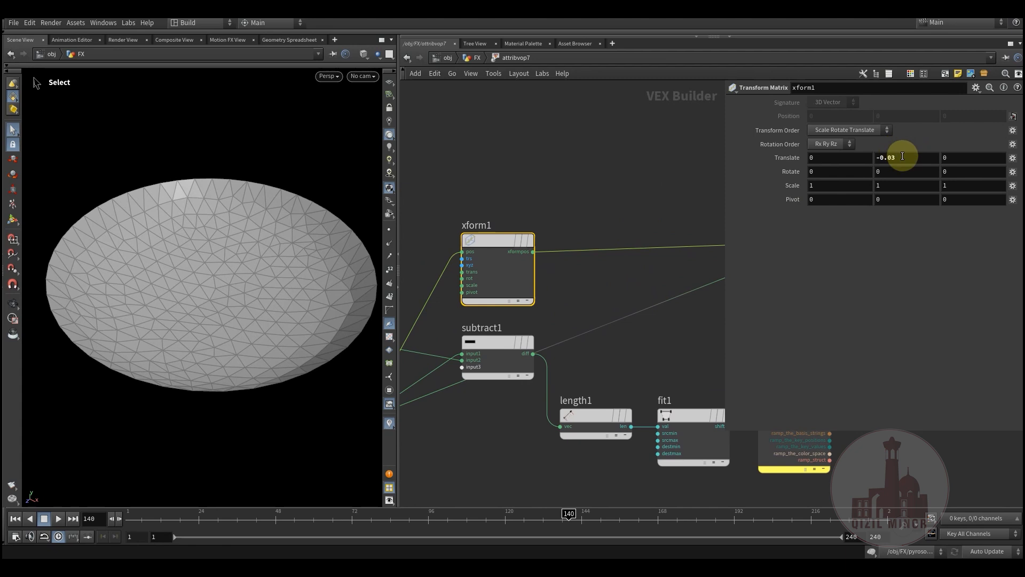
middle_drag(652, 272, 646, 261)
scroll(511, 293, down, 3)
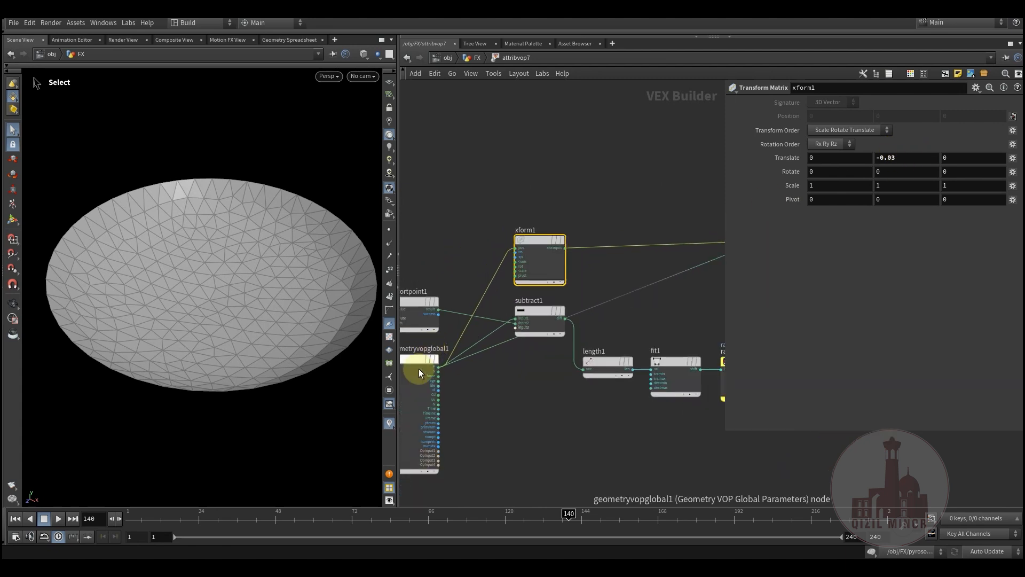
middle_drag(466, 406, 544, 321)
middle_drag(651, 283, 459, 327)
click(590, 254)
alt+drag(227, 257, 243, 237)
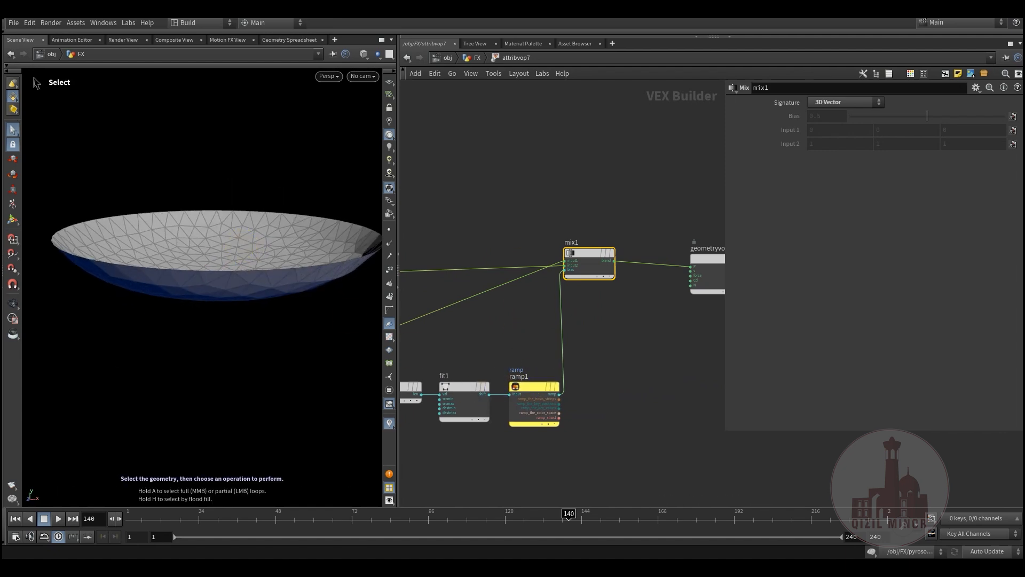
click(479, 57)
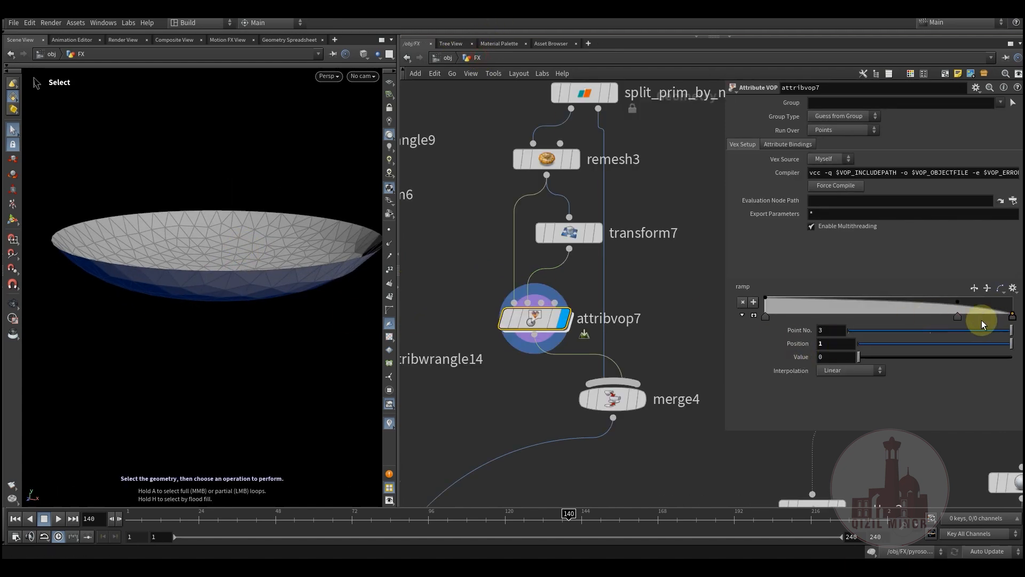
- Try moving the middle point of attribvop7's ramp to position 0.75378, and undo the ramp change
mouse_move(958, 316)
mouse_down()
mouse_move(719, 322)
mouse_move(951, 325)
mouse_up()
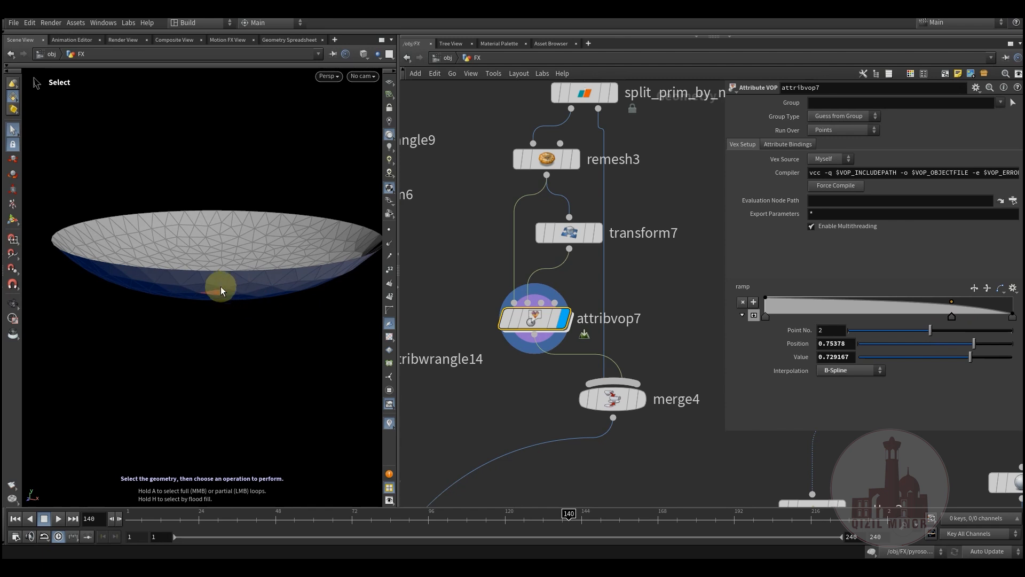
alt+drag(239, 268, 324, 302)
key(ctrl+z)
- Display the merge4 node and view the candle body combined with its dished top surface
middle_drag(643, 400, 622, 336)
mouse_move(609, 322)
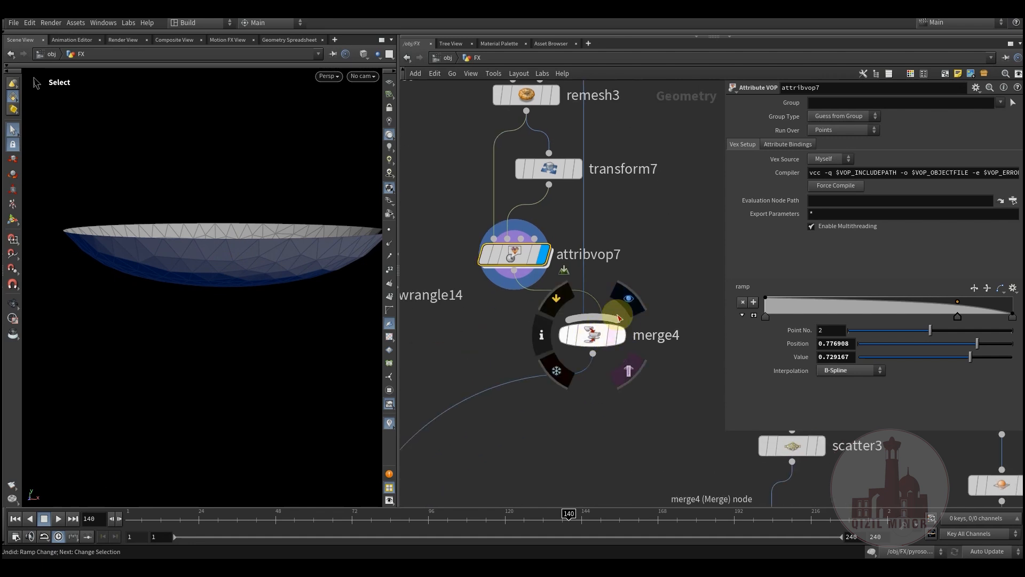
click(626, 300)
click(597, 335)
alt+drag(305, 282, 305, 319)
middle_drag(529, 239, 491, 406)
scroll(604, 464, down, 6)
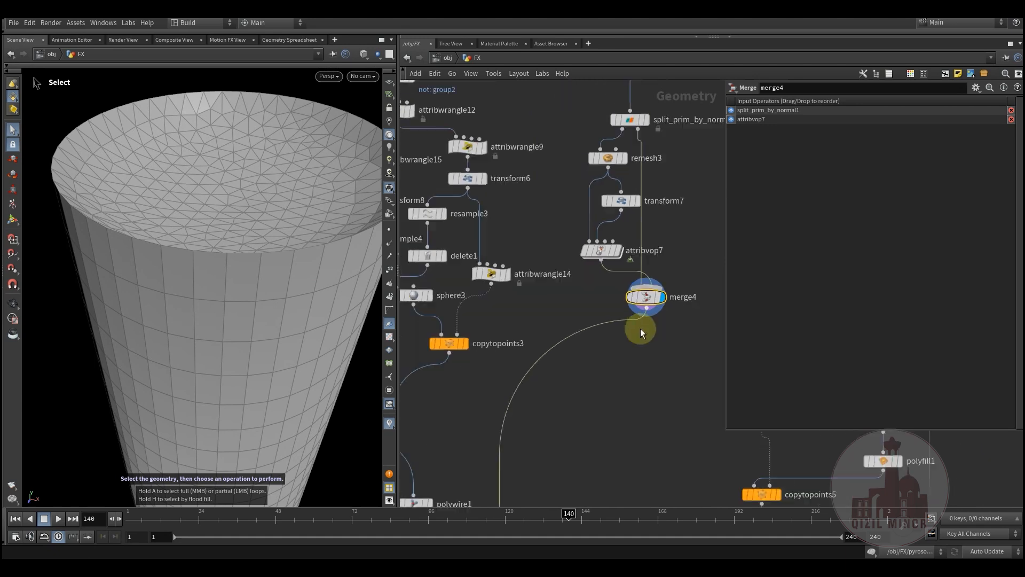
- Select the five nodes from split_prim_by_normal1 to merge4 and examine the whole candle cylinder and the branches below sweep1
middle_drag(588, 373, 540, 277)
middle_drag(584, 138, 589, 236)
drag(608, 288, 553, 325)
alt+drag(226, 258, 231, 225)
alt+right_drag(231, 271, 85, 320)
alt+middle_drag(176, 406, 229, 378)
scroll(524, 245, up, 2)
middle_drag(486, 148, 572, 282)
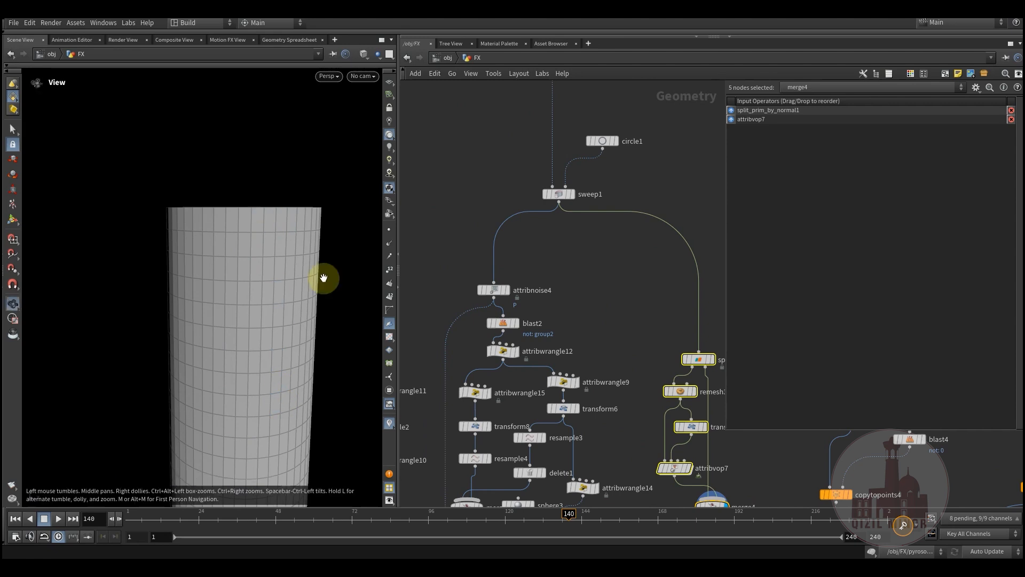
alt+middle_drag(323, 277, 261, 247)
alt+right_drag(261, 247, 218, 302)
alt+drag(218, 303, 245, 299)
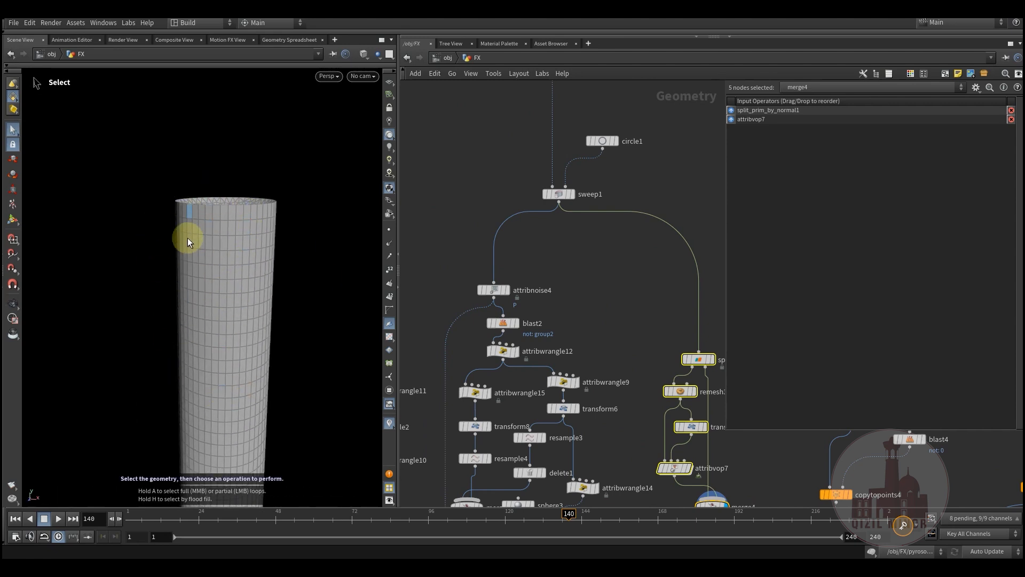
- Display the attribnoise4 node and inspect its group2, amplitude and element size settings alongside the candle's jagged rim
scroll(580, 269, up, 4)
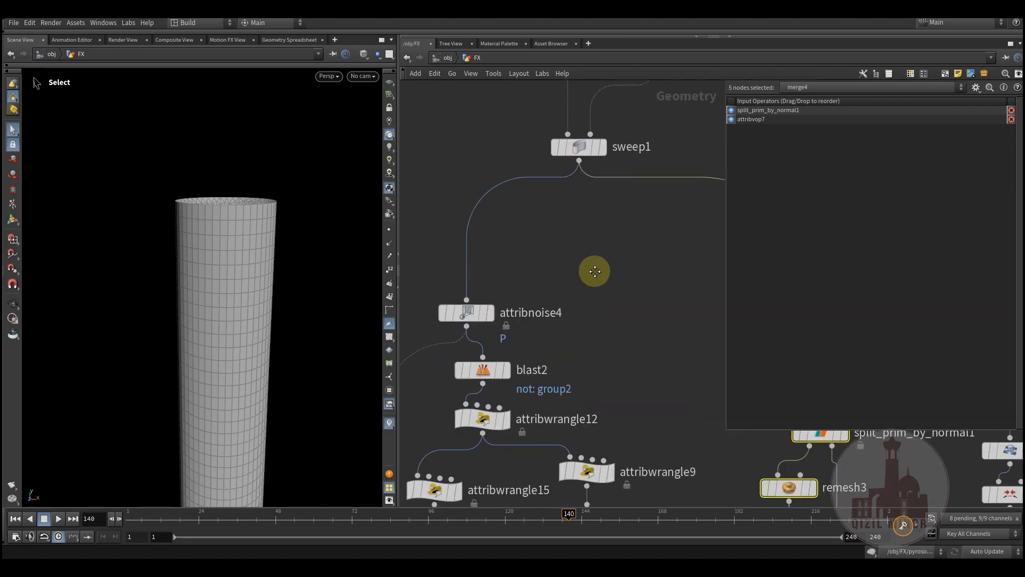
click(539, 203)
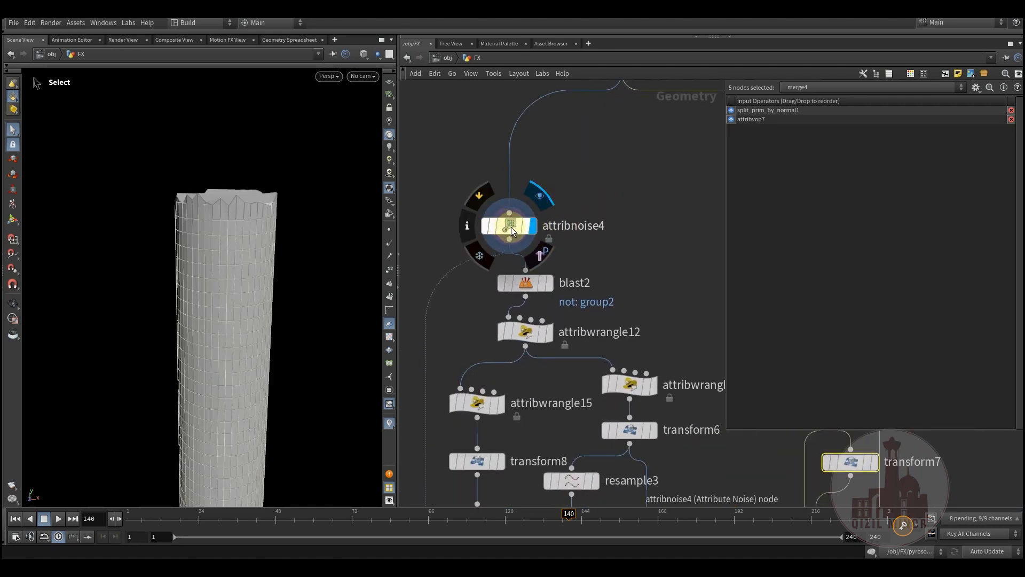
click(511, 226)
alt+drag(201, 204, 235, 202)
middle_drag(708, 170, 608, 368)
scroll(551, 335, down, 3)
middle_drag(480, 167, 564, 156)
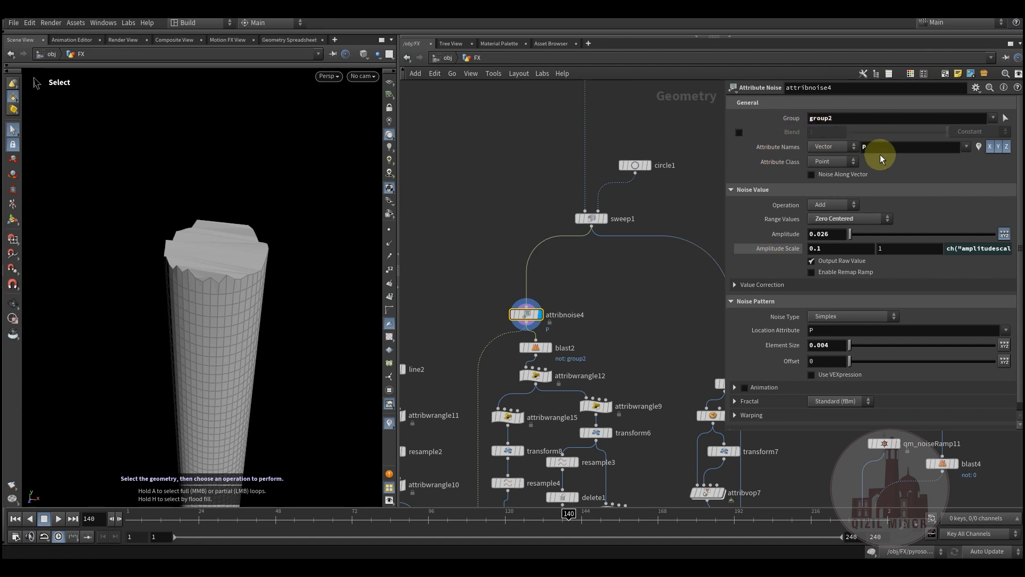
alt+drag(222, 262, 241, 251)
alt+right_drag(240, 252, 349, 235)
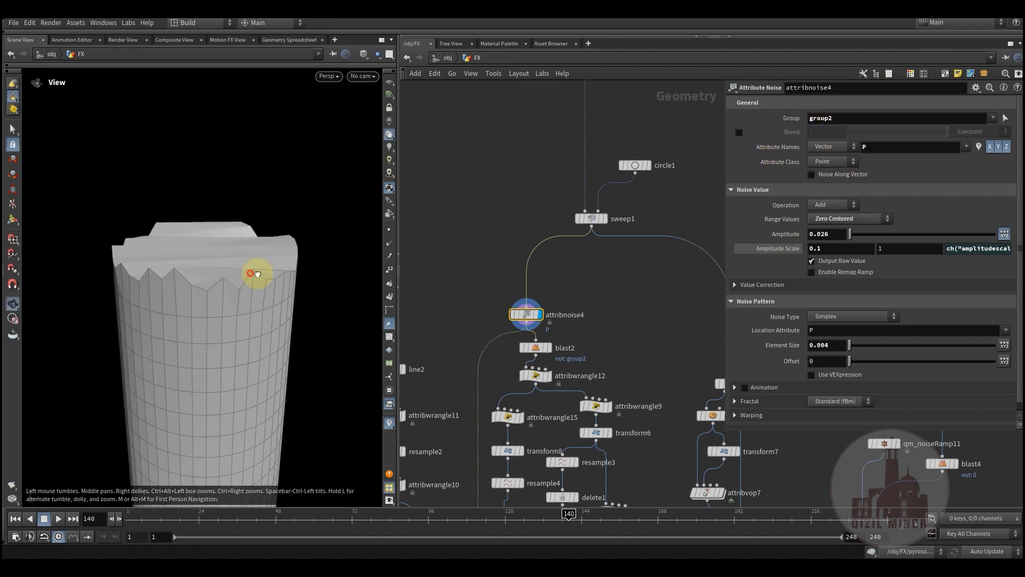
alt+drag(256, 273, 257, 263)
- Display the blast2 node to isolate group2, and inspect its group and Delete Non Selected settings
middle_drag(584, 306, 584, 350)
scroll(601, 232, up, 3)
scroll(582, 373, down, 1)
middle_drag(606, 261, 615, 122)
scroll(517, 279, up, 1)
scroll(517, 279, up, 1)
click(532, 251)
click(506, 251)
alt+drag(240, 206, 229, 291)
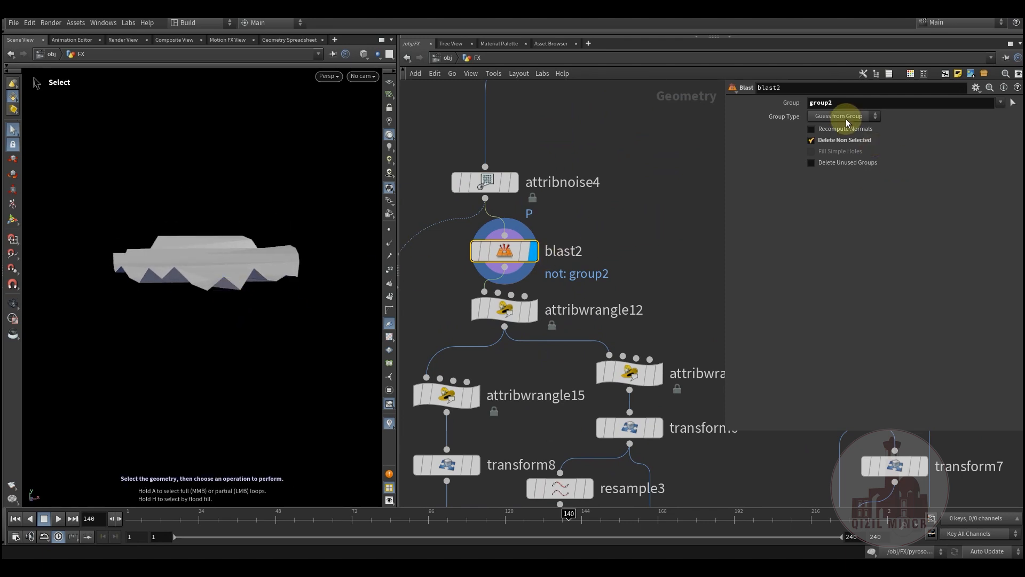
- Display attribwrangle12 and inspect its up and normal VEX code and vector values
middle_drag(636, 246, 652, 172)
click(532, 310)
click(505, 311)
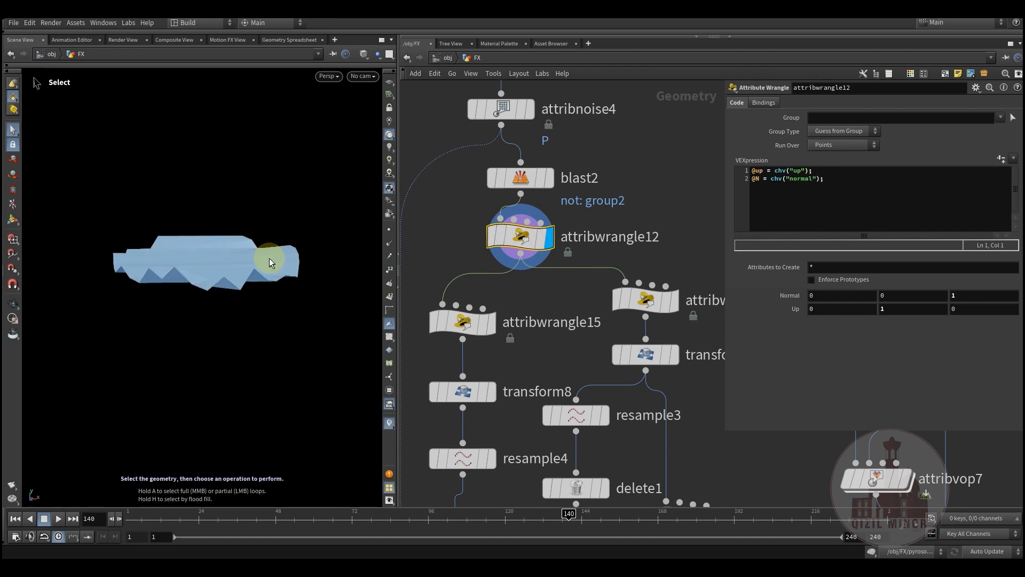
middle_drag(538, 379, 584, 243)
scroll(582, 244, down, 2)
middle_drag(576, 381, 664, 340)
middle_drag(512, 334, 548, 419)
- Display the line2 node, inspect its direction, length and point settings, and frame the line in the viewport
click(512, 147)
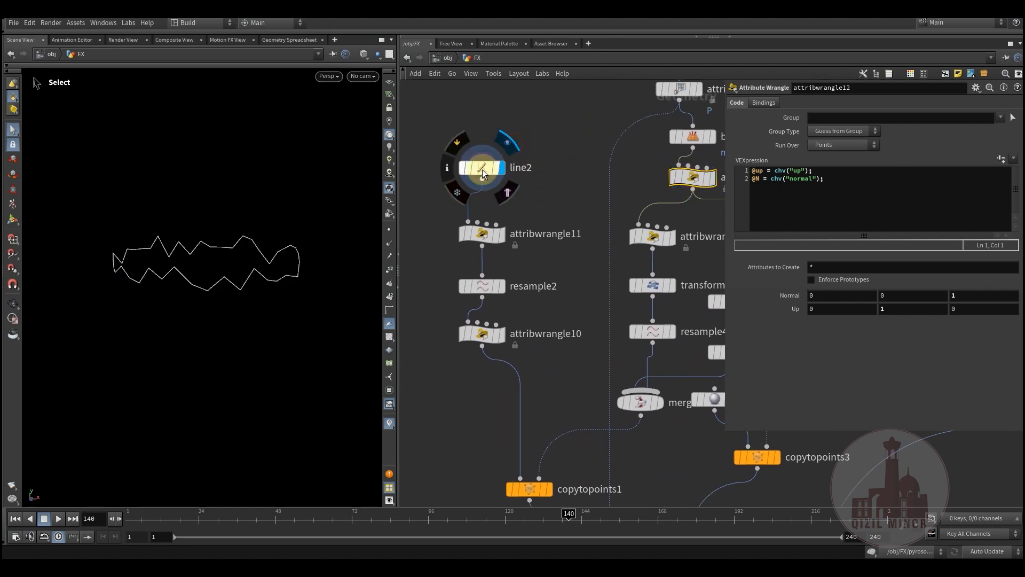
click(482, 169)
middle_drag(521, 444, 500, 329)
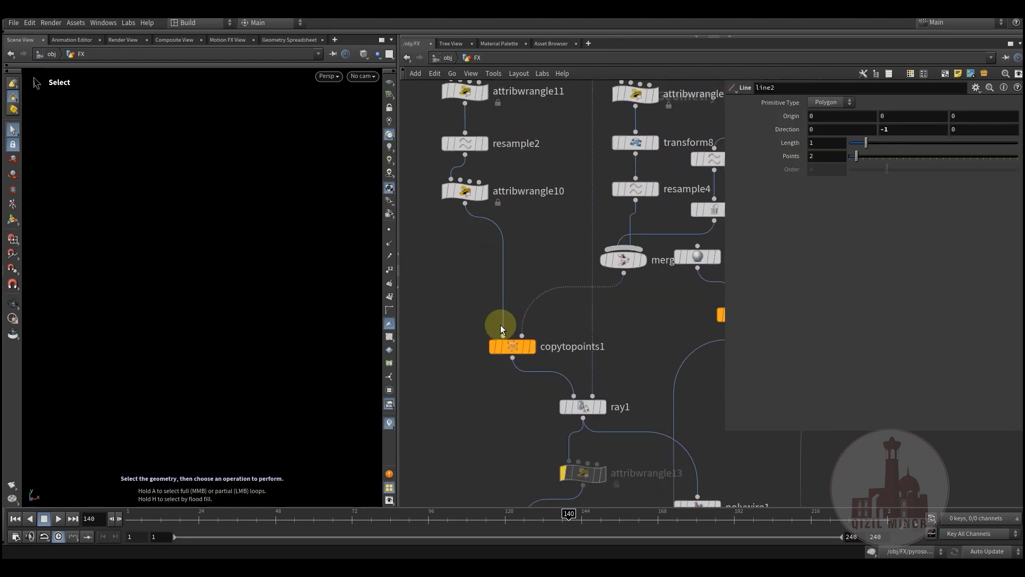
key(Escape)
right_drag(265, 310, 211, 341)
middle_drag(471, 222, 480, 301)
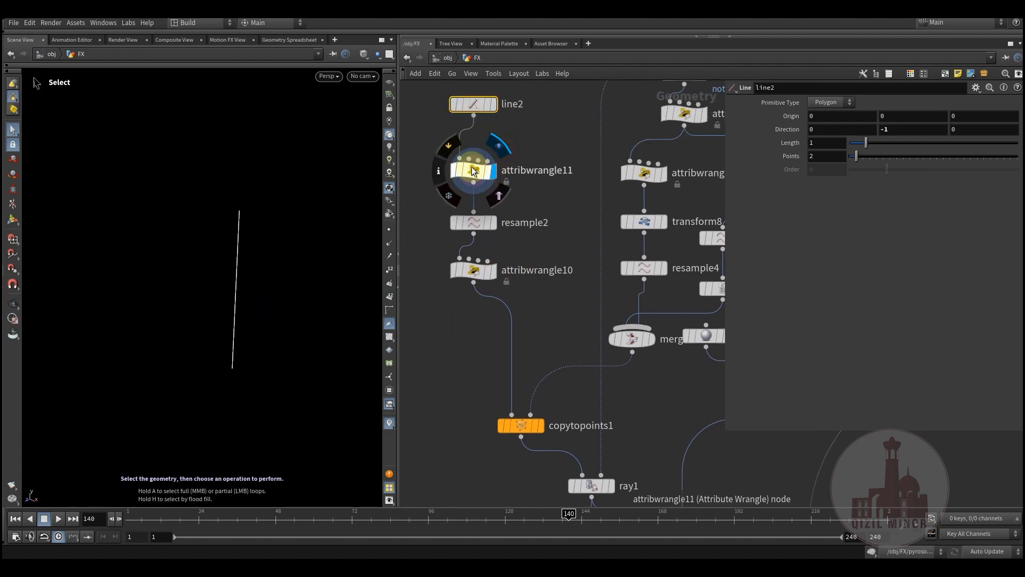
- Delete the empty attribwrangle11 node between line2 and resample2
click(478, 171)
middle_drag(543, 200, 566, 270)
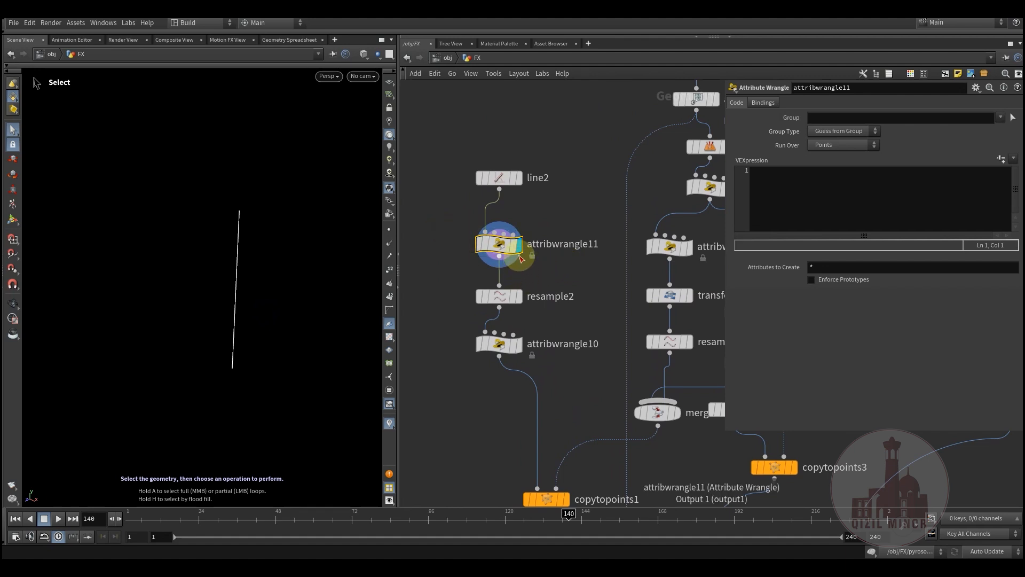
key(Delete)
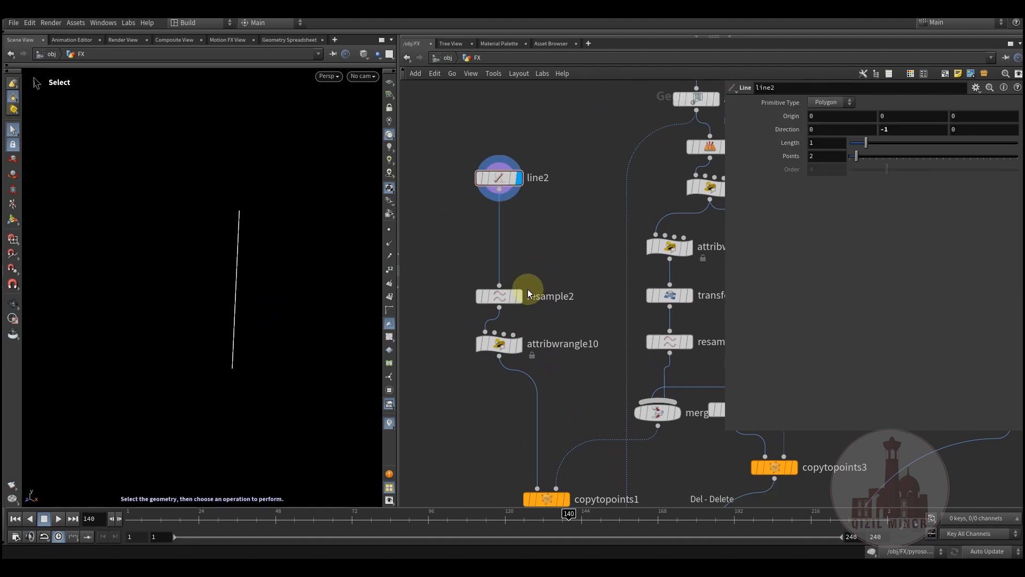
- Display resample2 with point markers on to inspect its segments, and open attribwrangle10's pscale ramp code and parameters
click(499, 297)
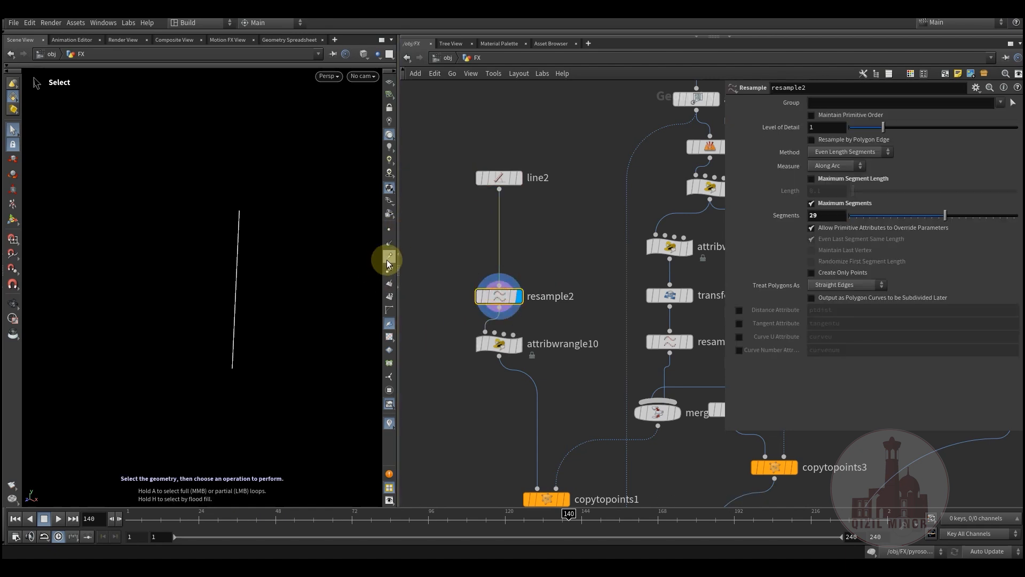
click(390, 233)
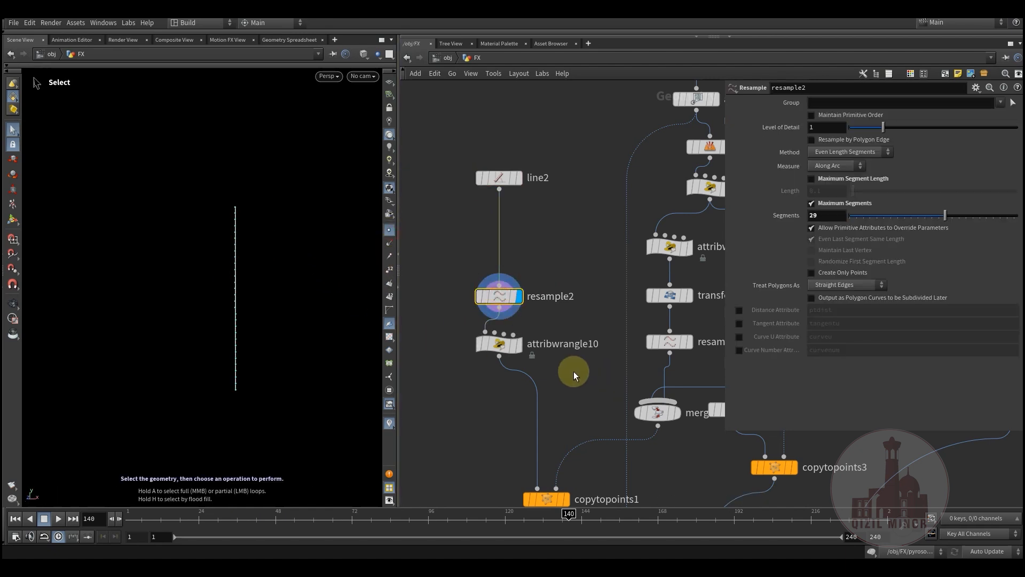
click(499, 345)
middle_drag(620, 380, 611, 318)
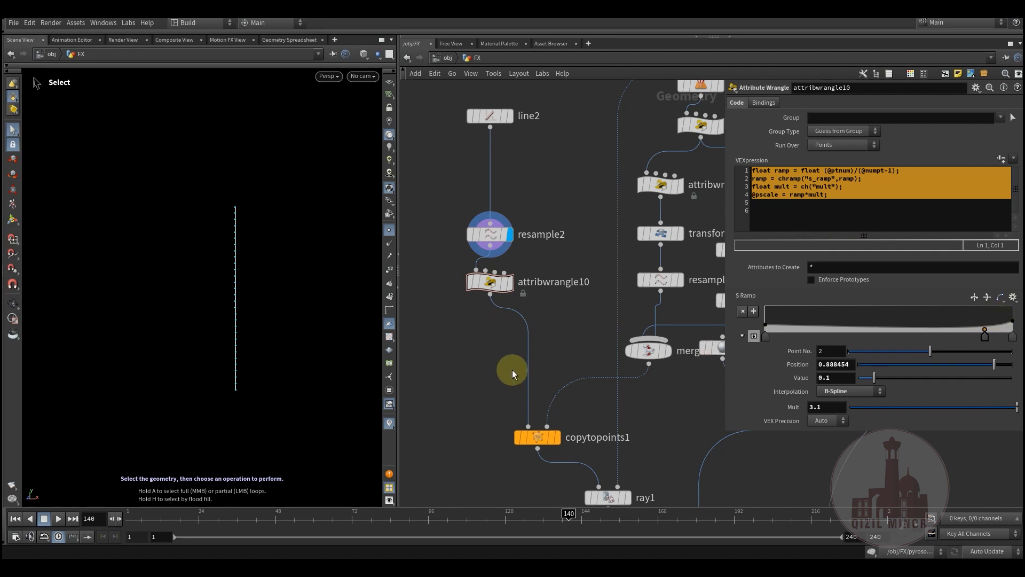
- Display the copytopoints1 node to view the drip lines copied around the rim, and inspect its target attribute settings
middle_drag(556, 374, 548, 337)
click(555, 361)
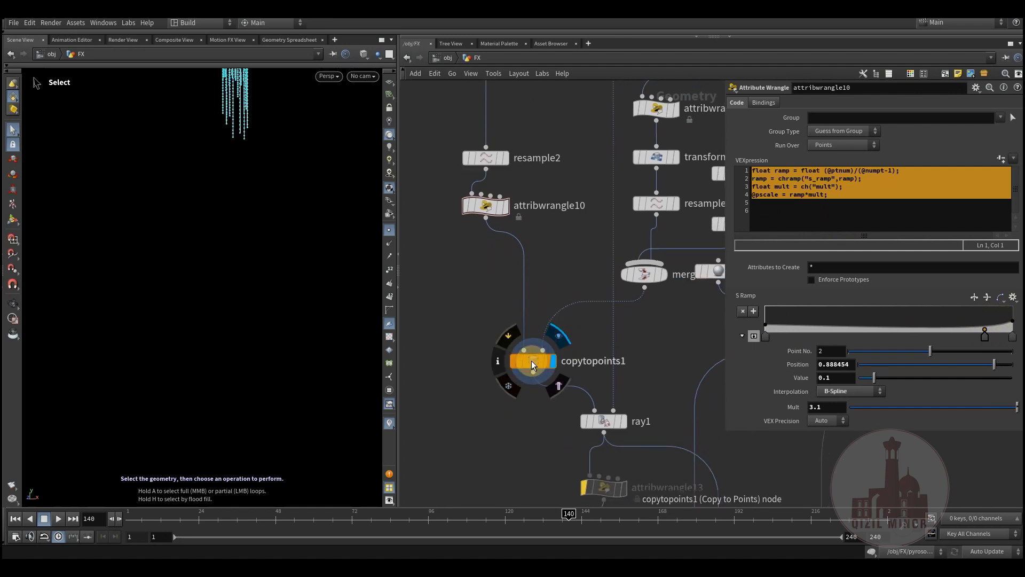
click(531, 364)
middle_drag(389, 222, 442, 382)
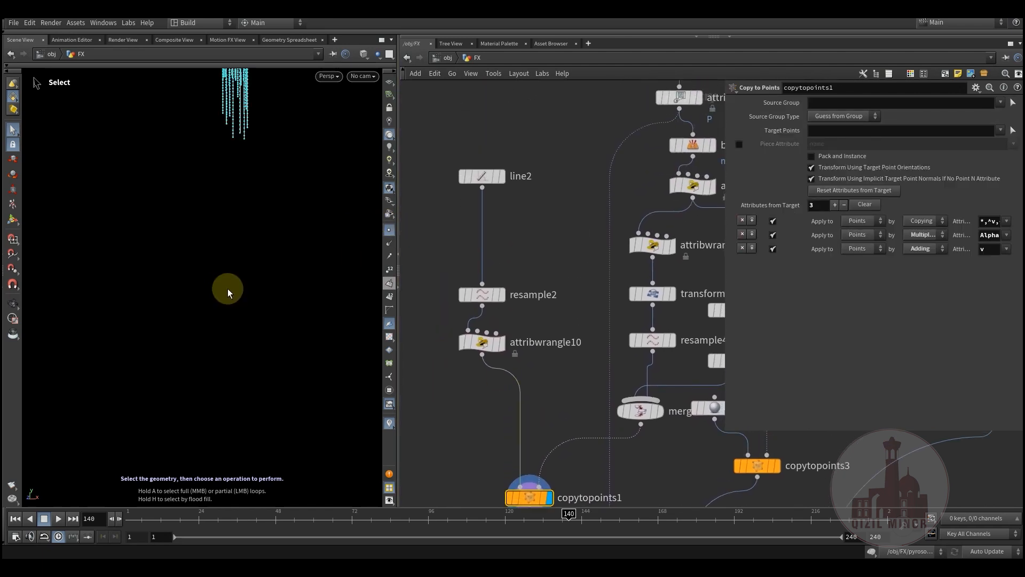
- Frame the copied drip lines, display the attribwrangle15 node, and inspect its random pscale code
key(space+h)
middle_drag(528, 292, 399, 260)
click(539, 210)
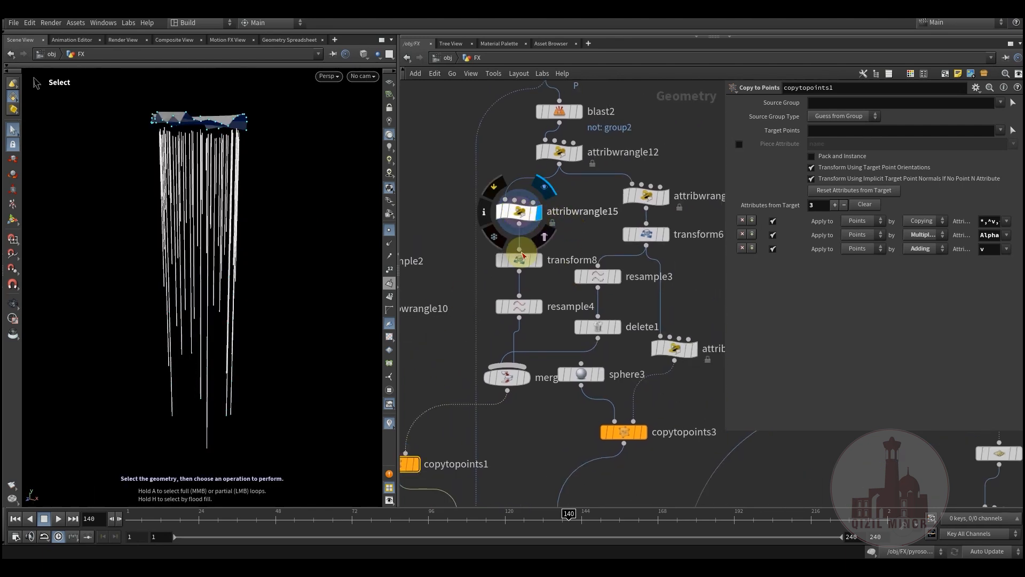
click(519, 211)
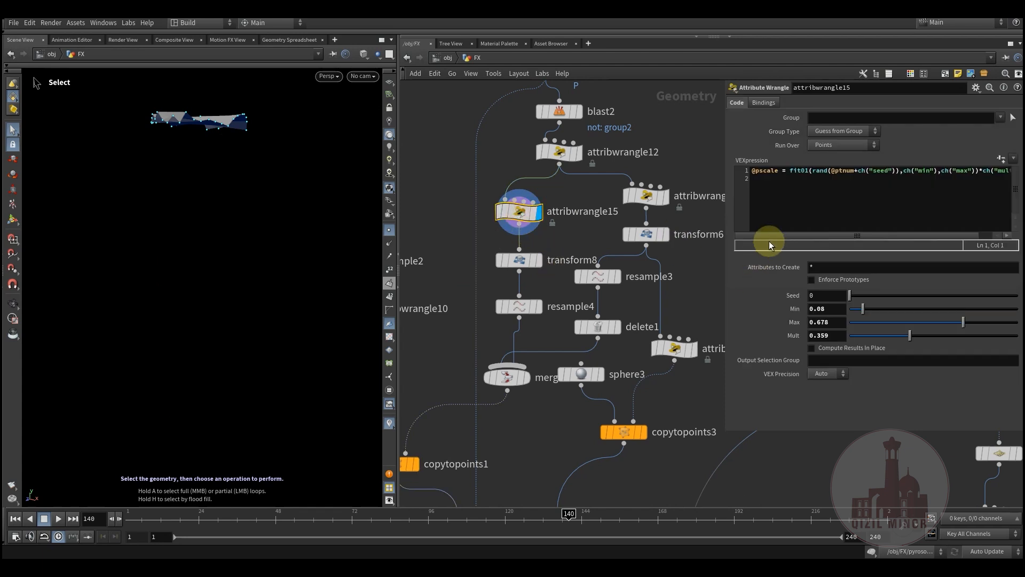
- Display attribwrangle12 and inspect its up and normal vector code and parameters against the rim geometry
middle_drag(566, 191, 559, 241)
click(574, 208)
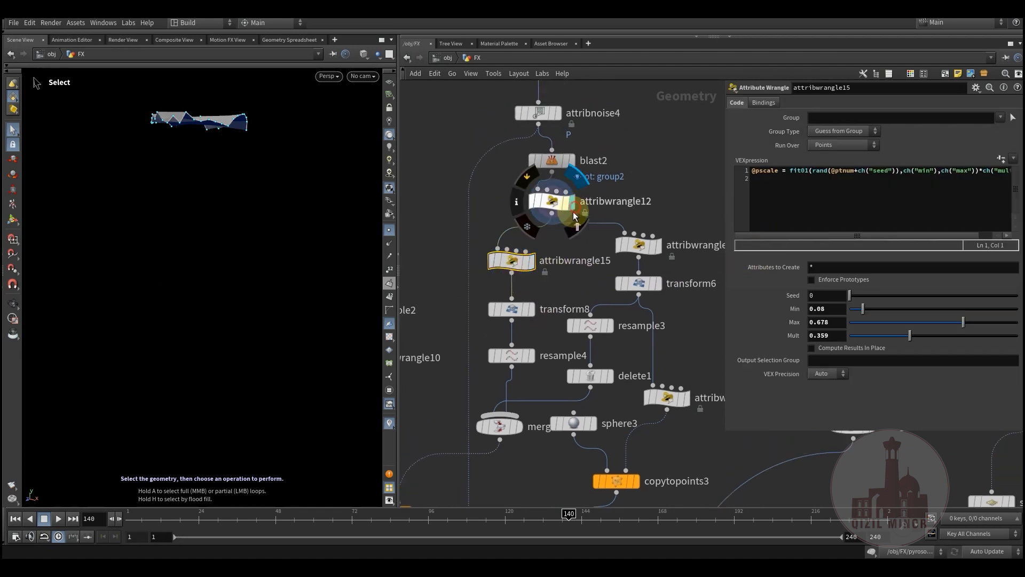
click(551, 202)
key(space)
middle_drag(242, 152, 242, 205)
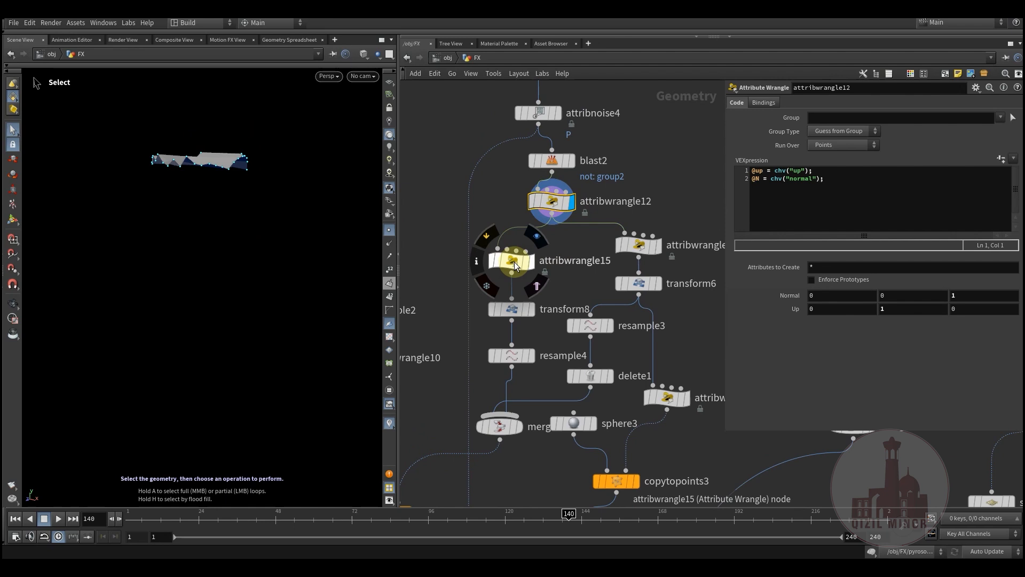
- Display attribwrangle15 again, review its Seed, Min, Max and Mult parameters, and look at the rim surface from above
click(514, 262)
click(541, 241)
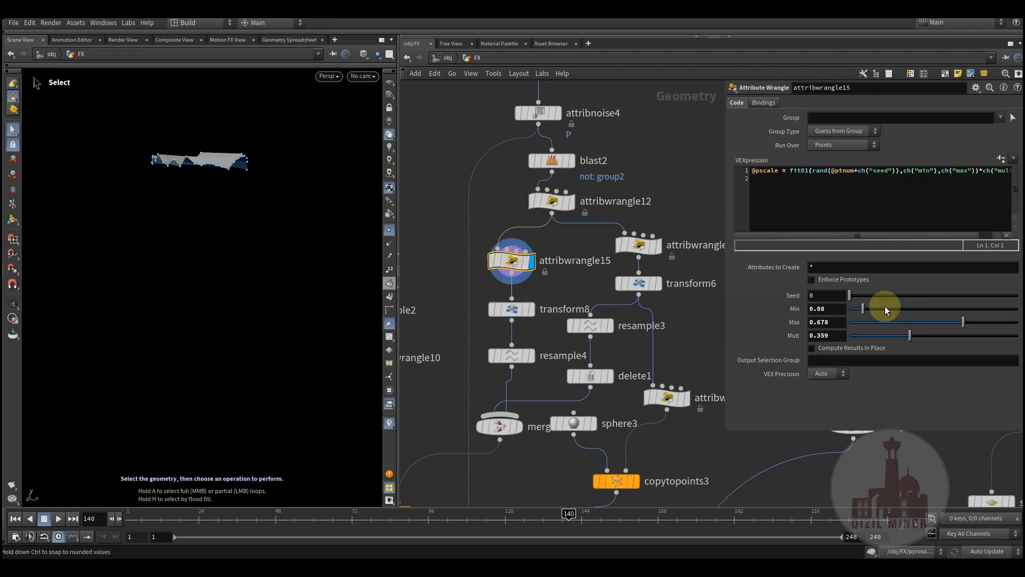
alt+drag(182, 165, 252, 188)
middle_drag(509, 346, 516, 297)
mouse_move(518, 263)
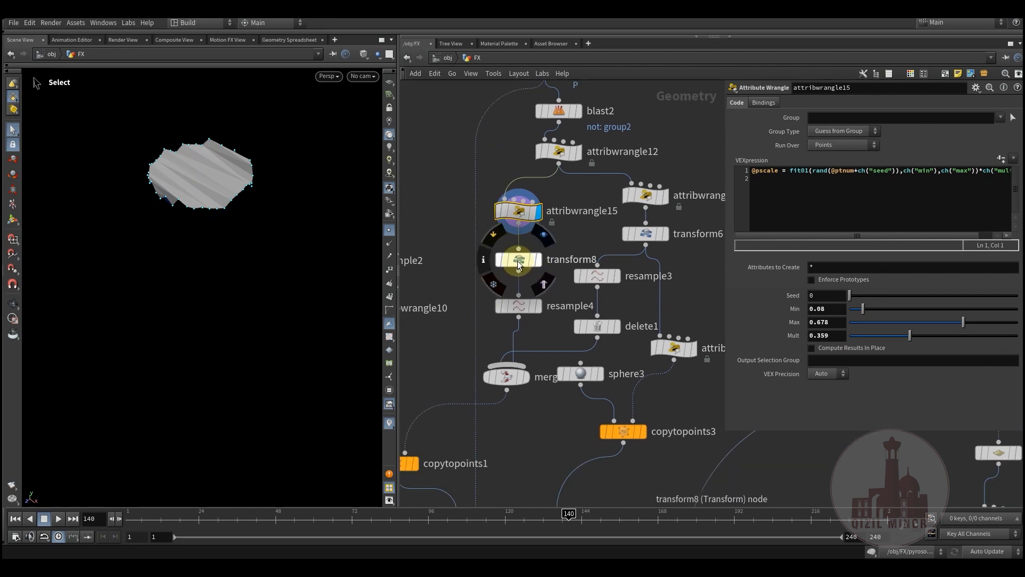
- Display attribwrangle9 on the parallel branch and inspect its pscale expression and random range parameters
middle_drag(513, 394, 585, 344)
click(615, 303)
click(455, 379)
middle_drag(541, 397, 424, 524)
mouse_move(577, 253)
click(603, 226)
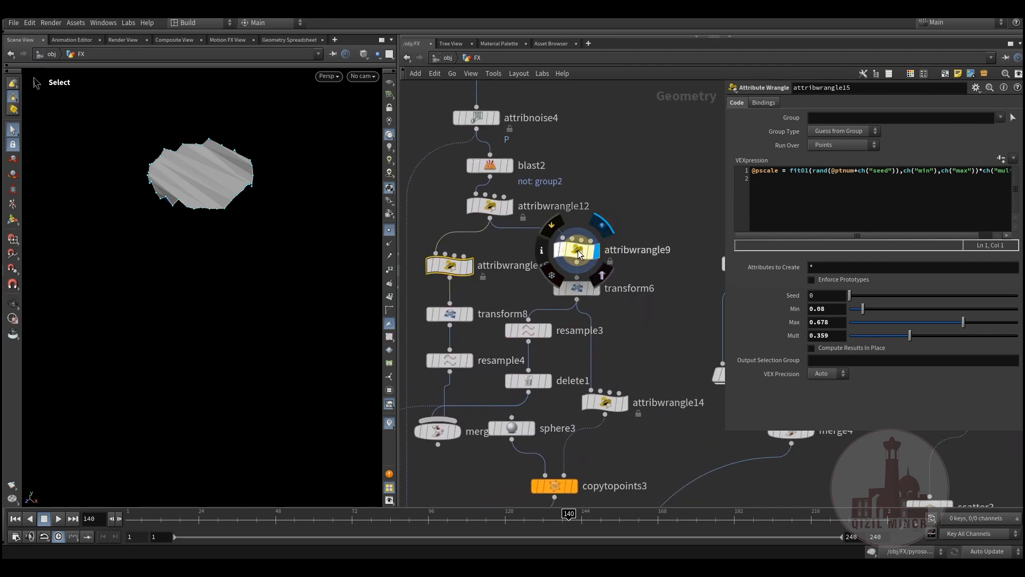
click(577, 251)
click(765, 247)
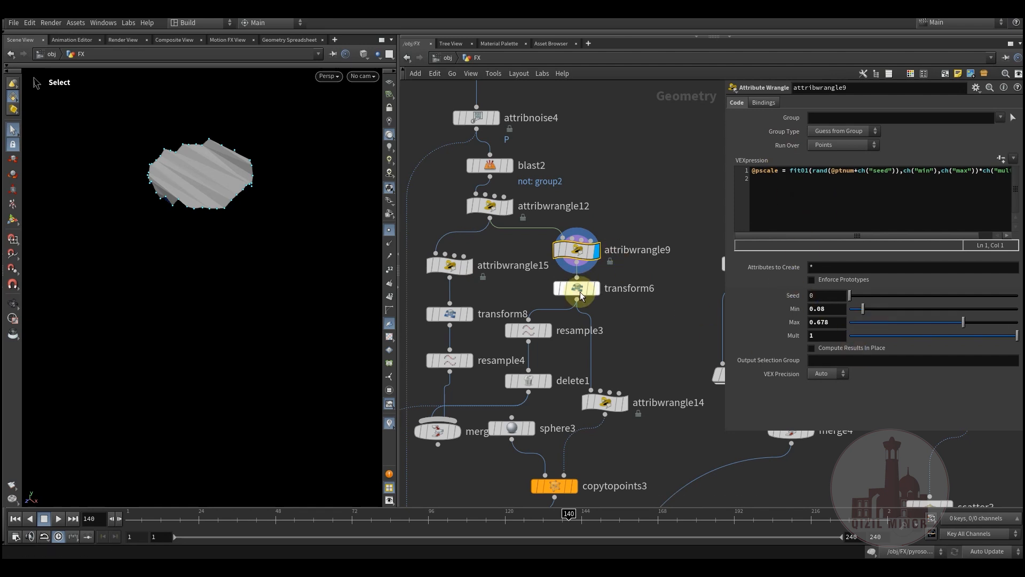
- Display transform6 and inspect its vertical translate and uniform scale settings with the rim viewed from the side
mouse_move(581, 295)
click(605, 267)
click(576, 287)
alt+drag(238, 247, 215, 193)
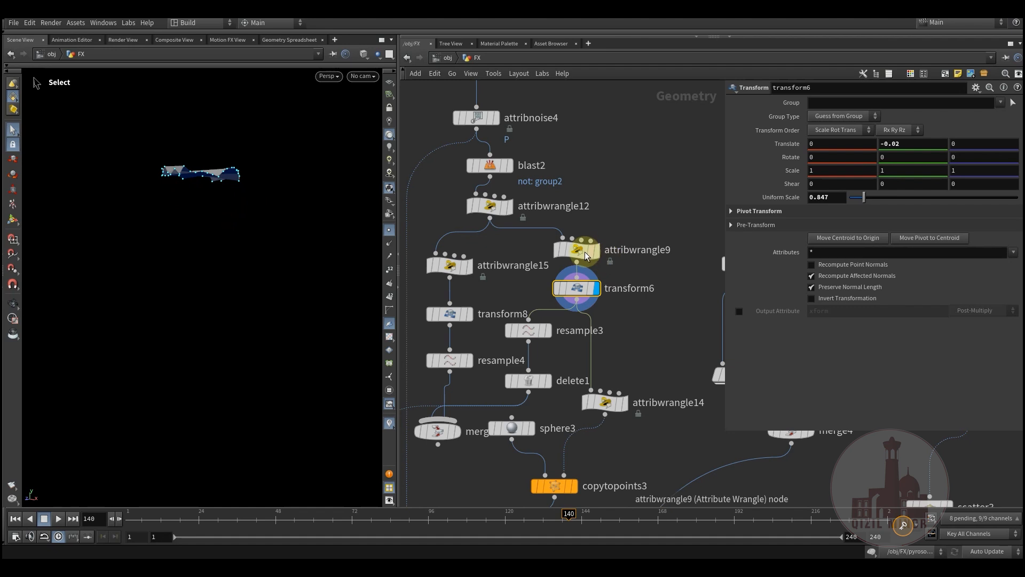
- Template the split prims node above remesh3 and compare its circular outline with the rim displayed from transform6
middle_drag(652, 306, 556, 354)
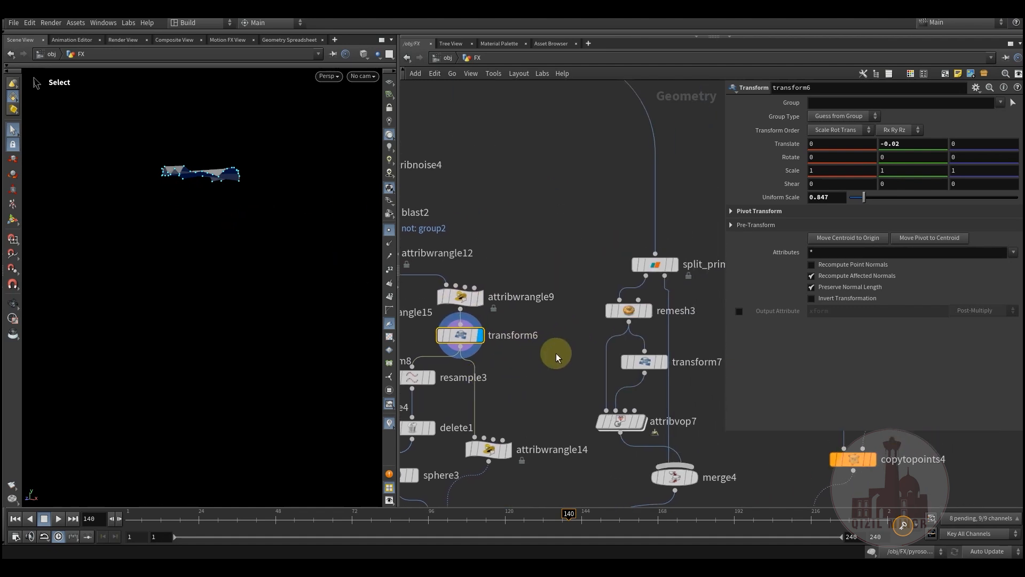
mouse_move(677, 284)
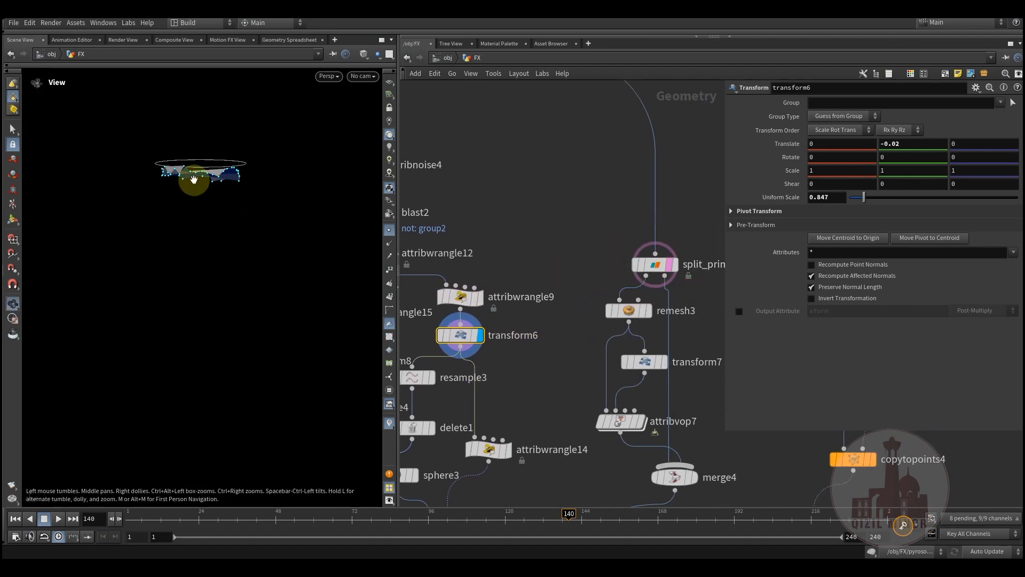
alt+middle_drag(203, 182, 208, 223)
alt+drag(214, 222, 208, 230)
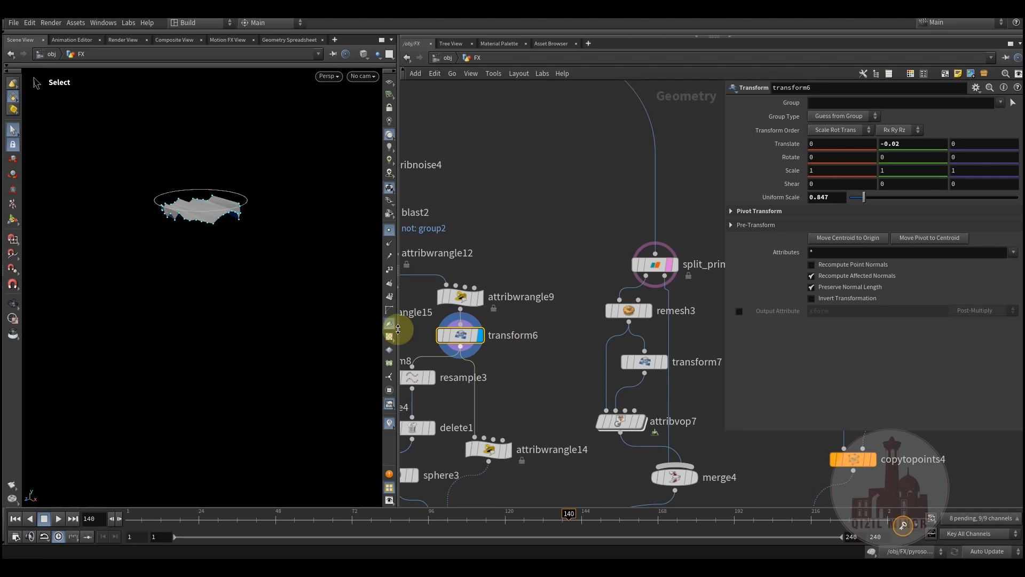
- Display resample3 below transform6 and inspect its maximum segments setting and the resulting rim points
middle_drag(522, 355, 619, 227)
scroll(531, 235, up, 2)
click(537, 244)
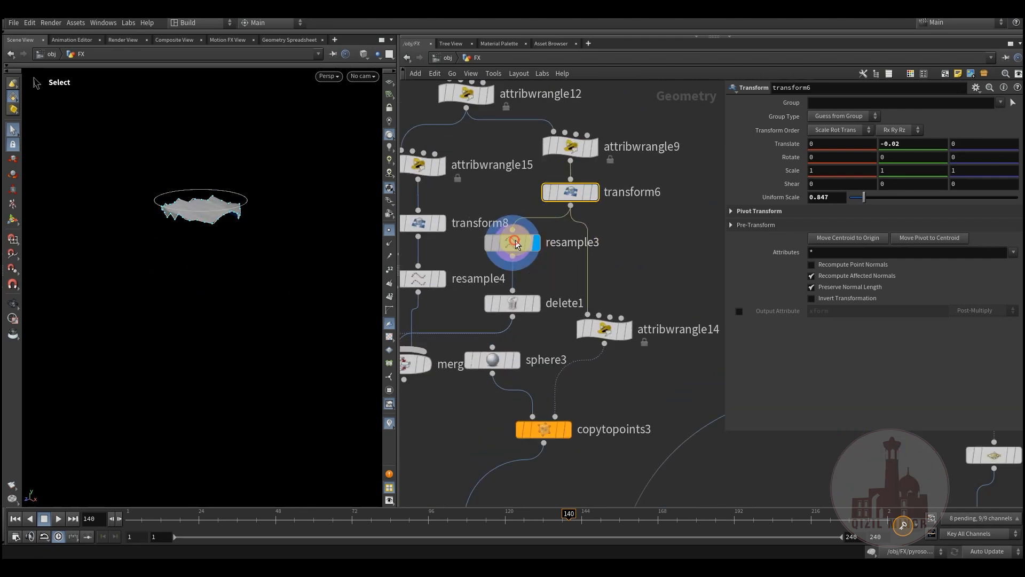
click(514, 243)
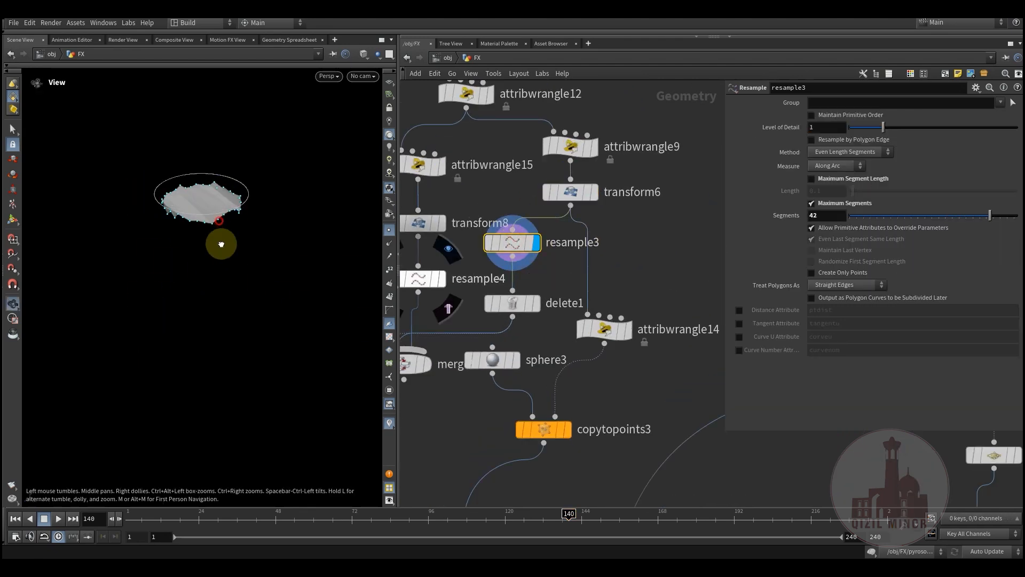
- Display delete1, inspect its point filter expression, and examine the thinned rim points from above and from the side
click(536, 309)
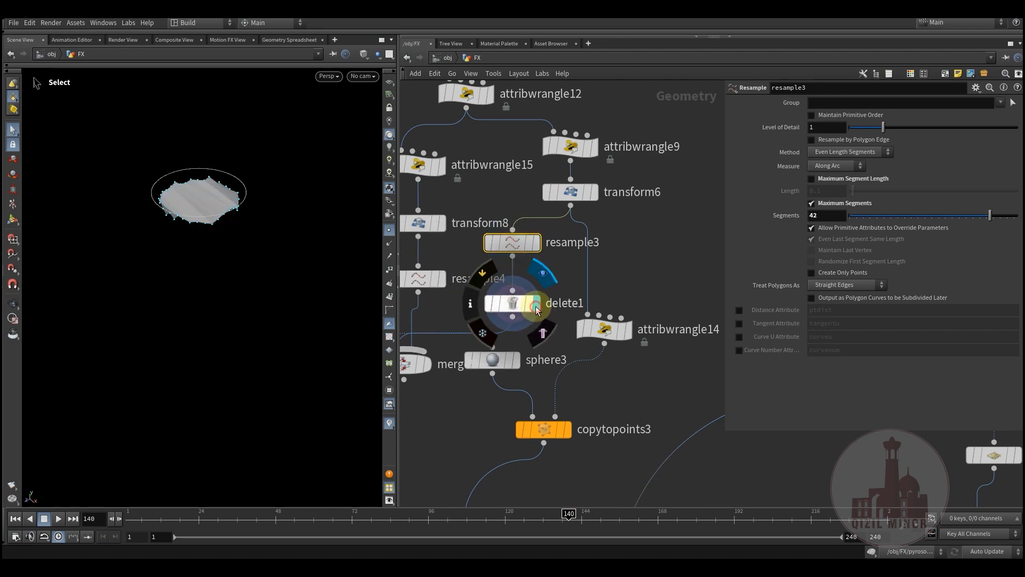
click(517, 304)
alt+drag(234, 302, 366, 273)
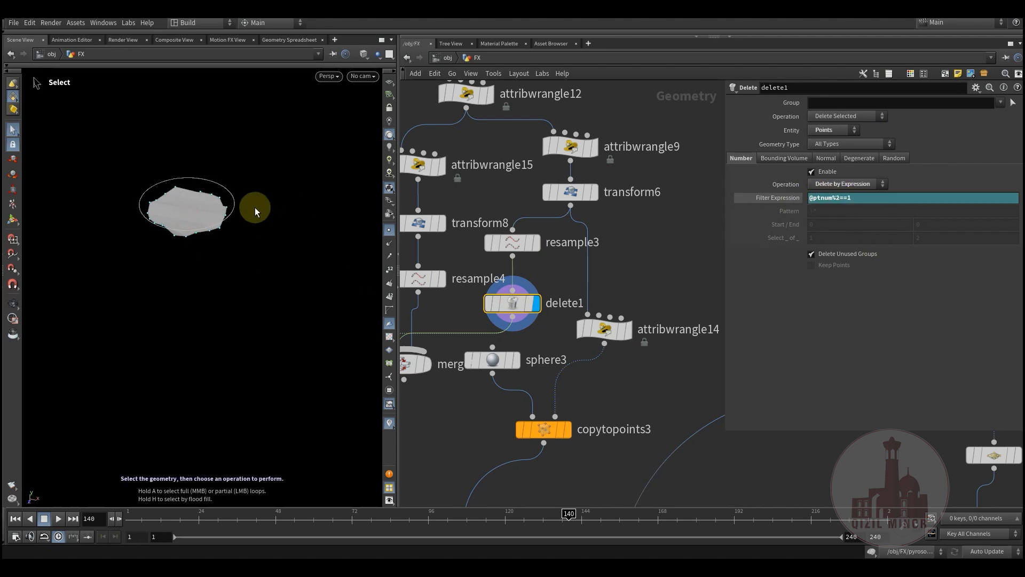
click(175, 213)
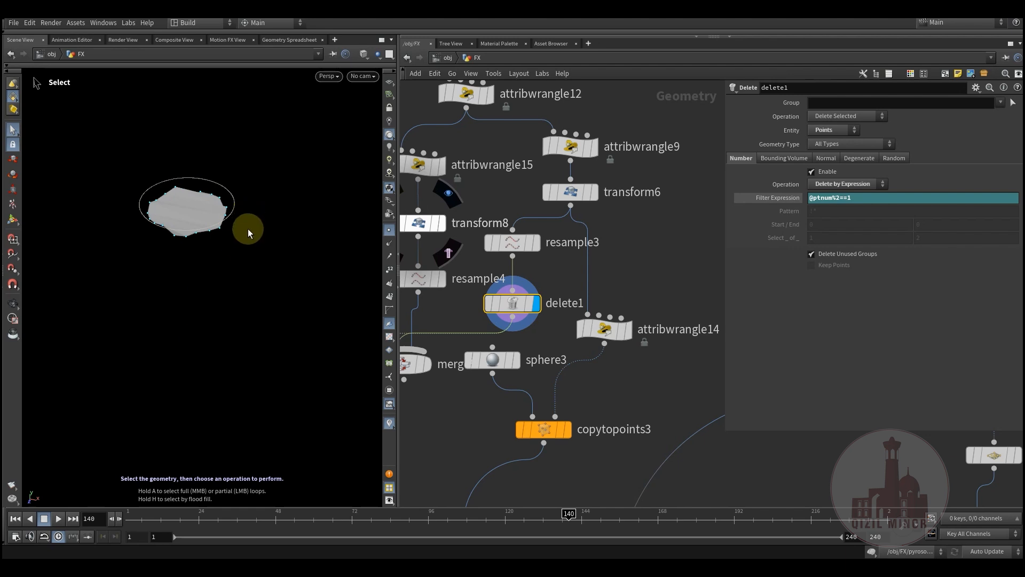
click(504, 394)
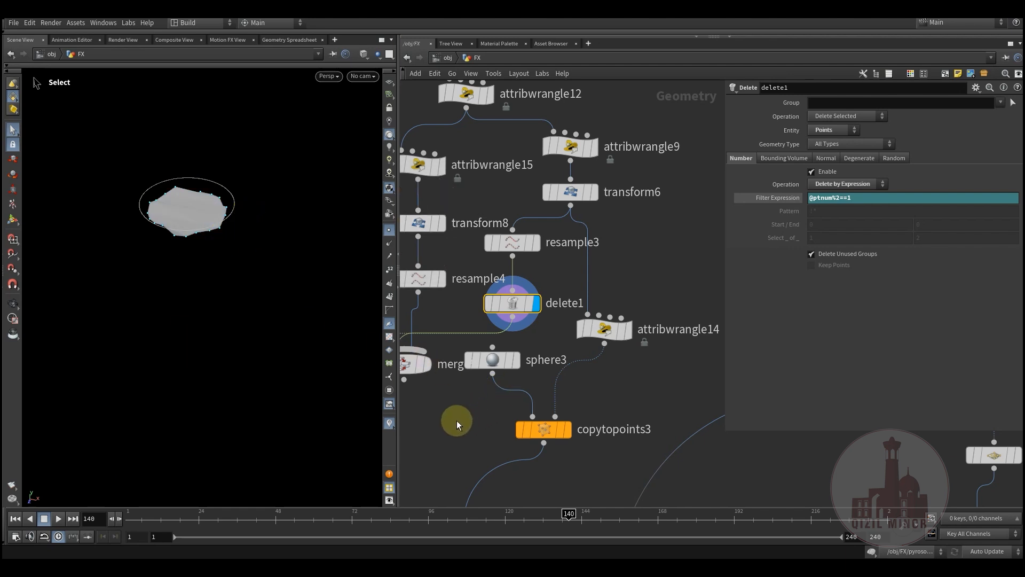
middle_drag(457, 421, 549, 386)
alt+drag(198, 250, 187, 214)
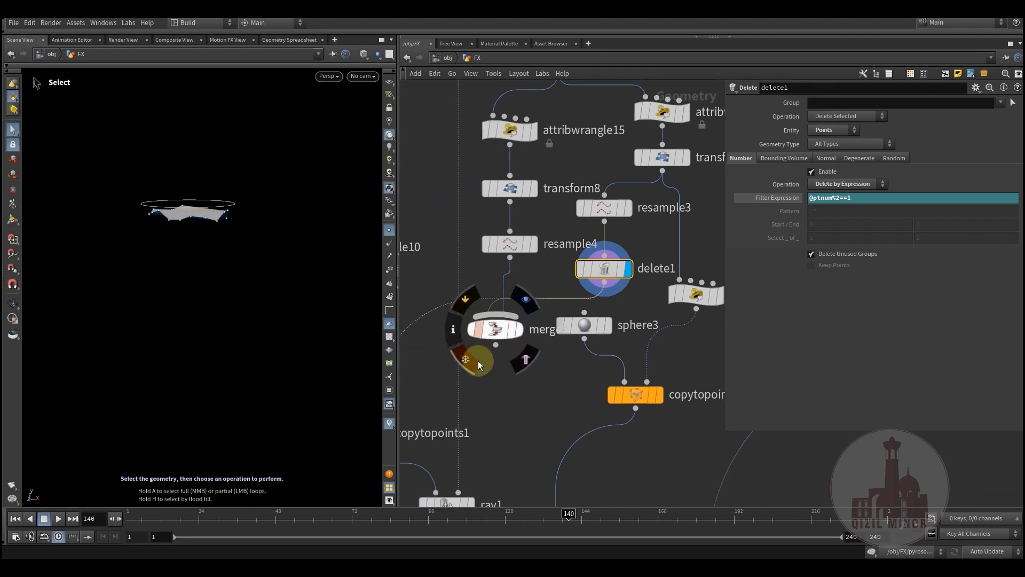
- Display copytopoints1 and examine the drip lines hanging below the rim along with the nodes feeding them
middle_drag(479, 360, 591, 308)
click(502, 358)
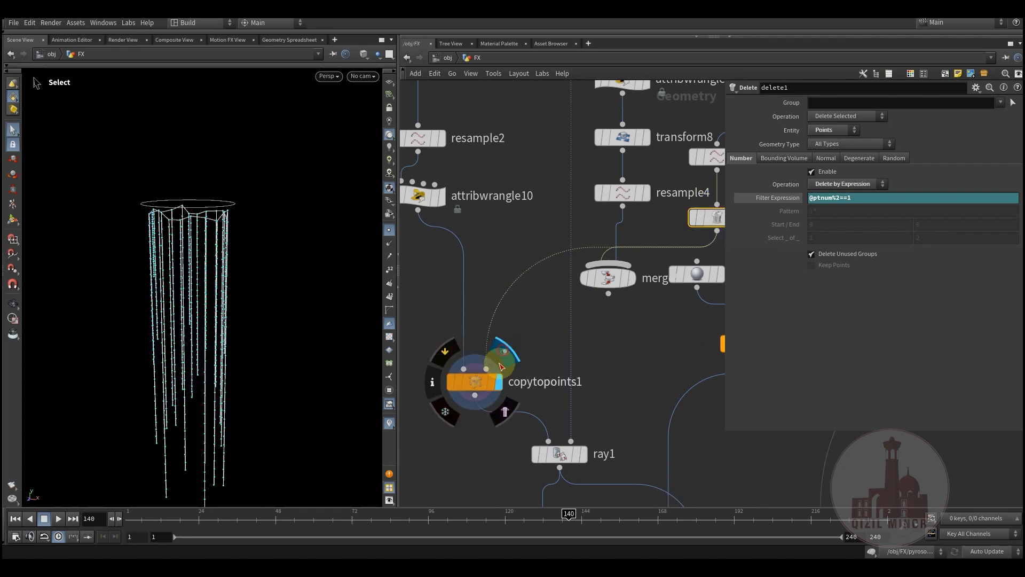
click(478, 387)
click(281, 376)
middle_drag(492, 323, 546, 437)
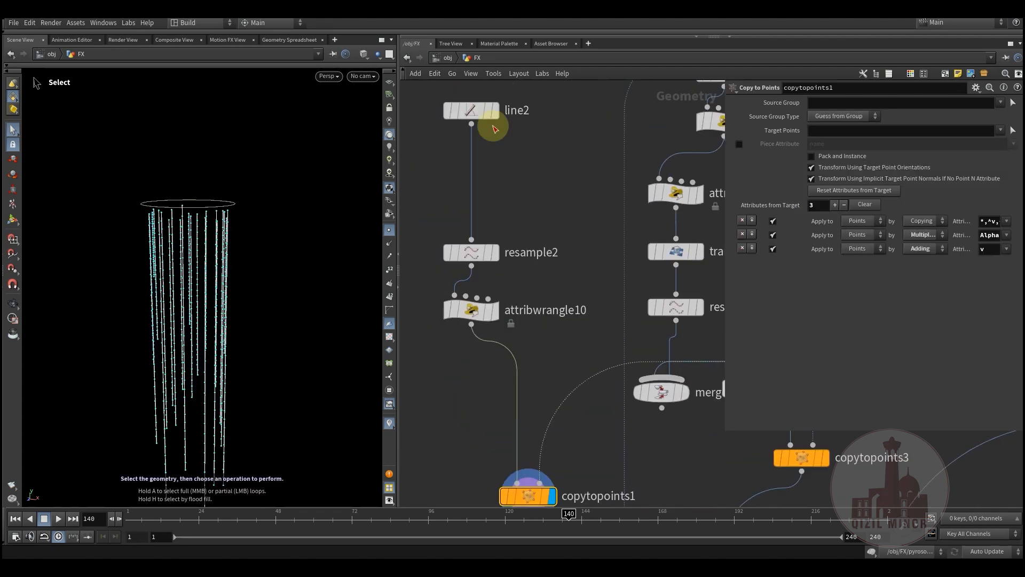
key(Escape)
drag(201, 327, 228, 284)
key(s)
drag(203, 136, 213, 191)
middle_drag(571, 395, 546, 297)
middle_drag(618, 371, 631, 235)
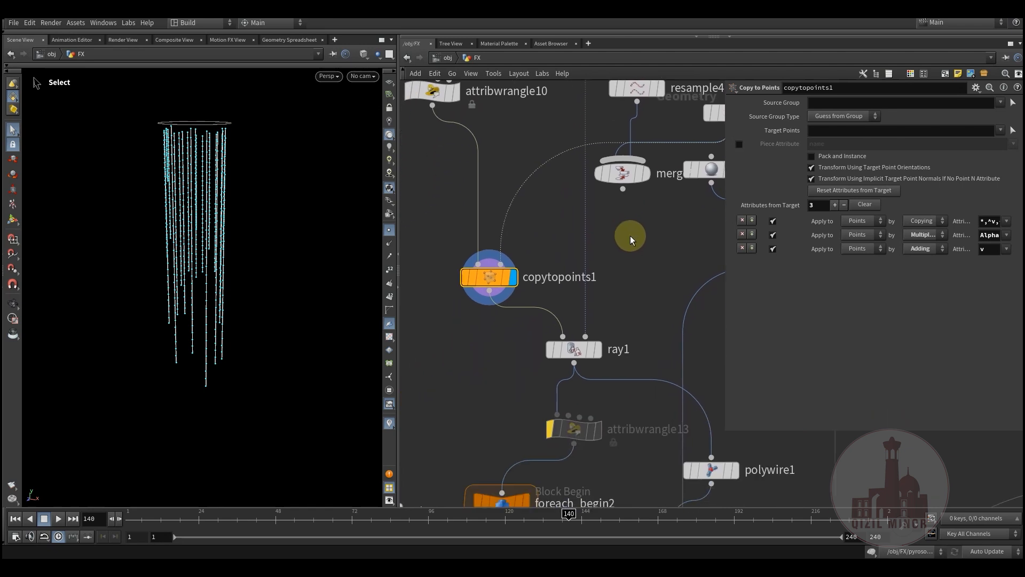
- Display ray1, inspect its Minimum Distance projection settings, and examine the drip lines against the candle body guide
middle_drag(620, 341, 606, 506)
scroll(614, 444, down, 2)
middle_drag(610, 450, 612, 285)
scroll(597, 320, up, 2)
click(594, 337)
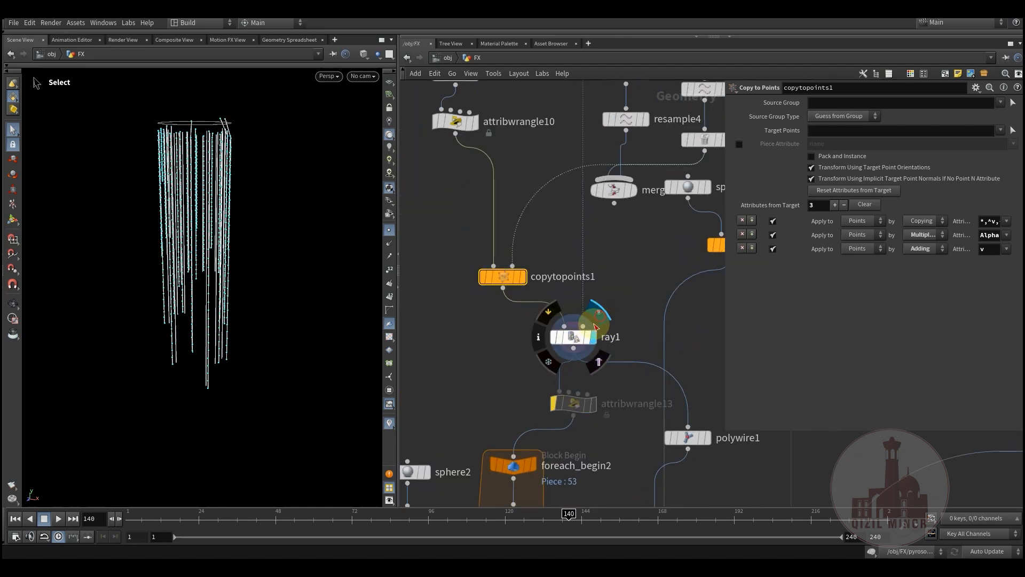
click(580, 344)
alt+drag(246, 248, 181, 174)
alt+drag(212, 261, 243, 256)
middle_drag(614, 275, 495, 384)
scroll(495, 384, down, 2)
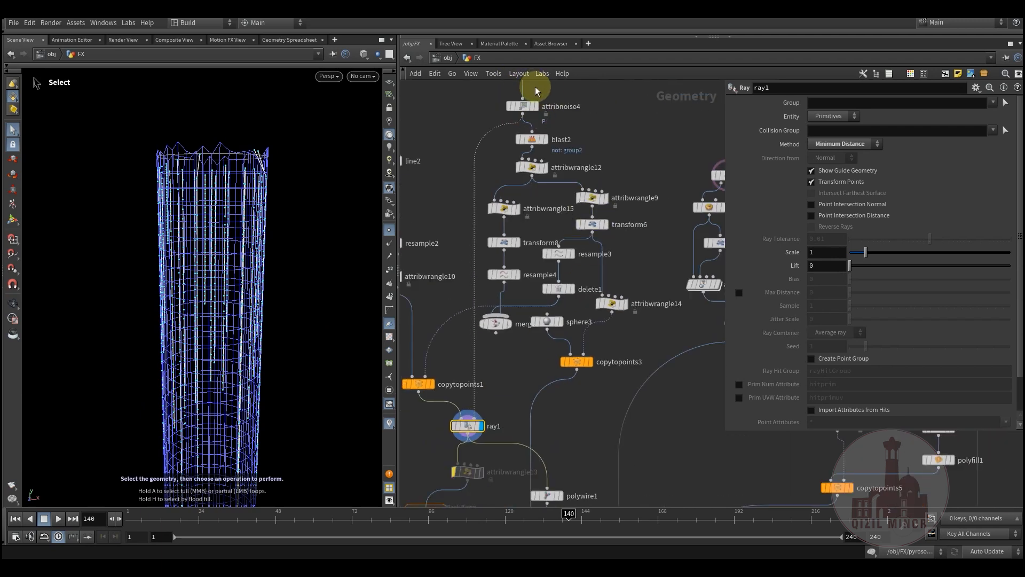
- Trace ray1's input connections through the network, and display the bypassed attribwrangle13 to inspect its pscale code
mouse_move(541, 98)
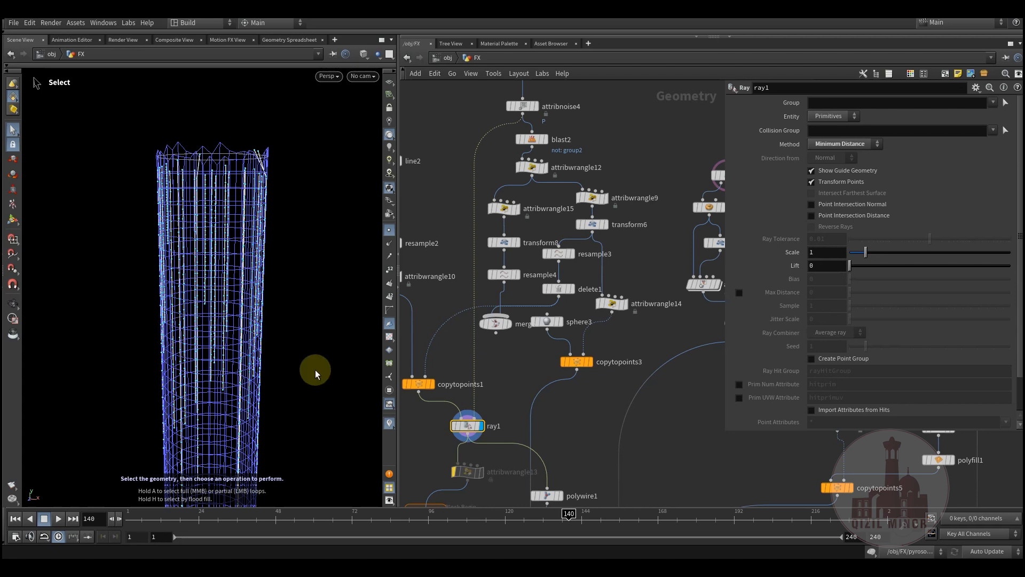
scroll(516, 374, down, 5)
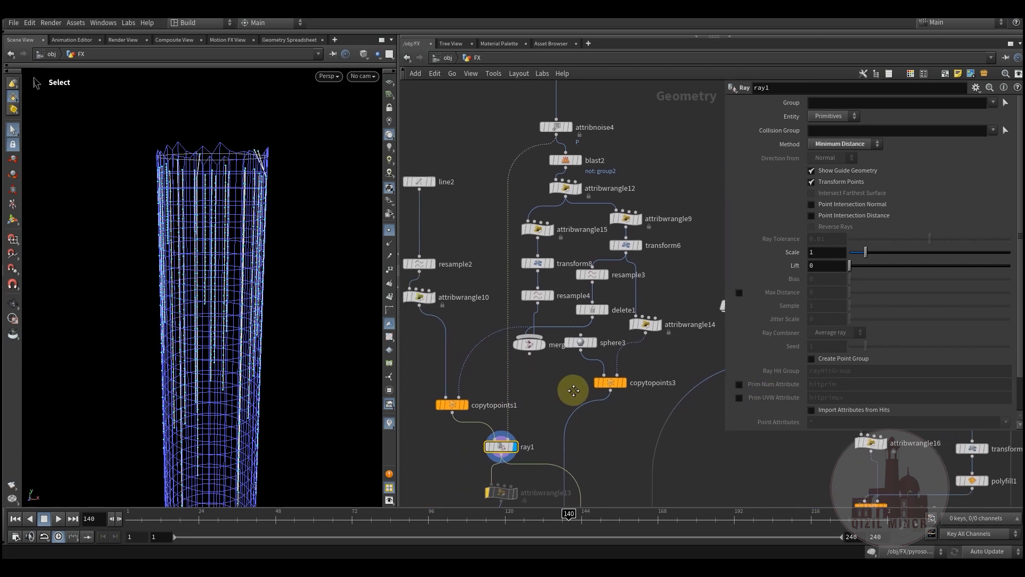
scroll(538, 284, up, 4)
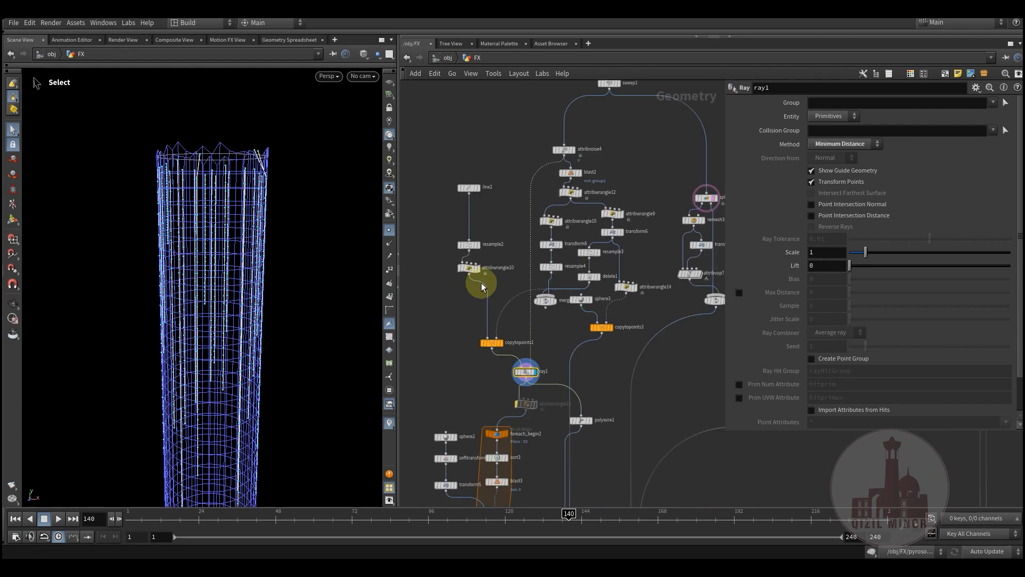
mouse_move(567, 394)
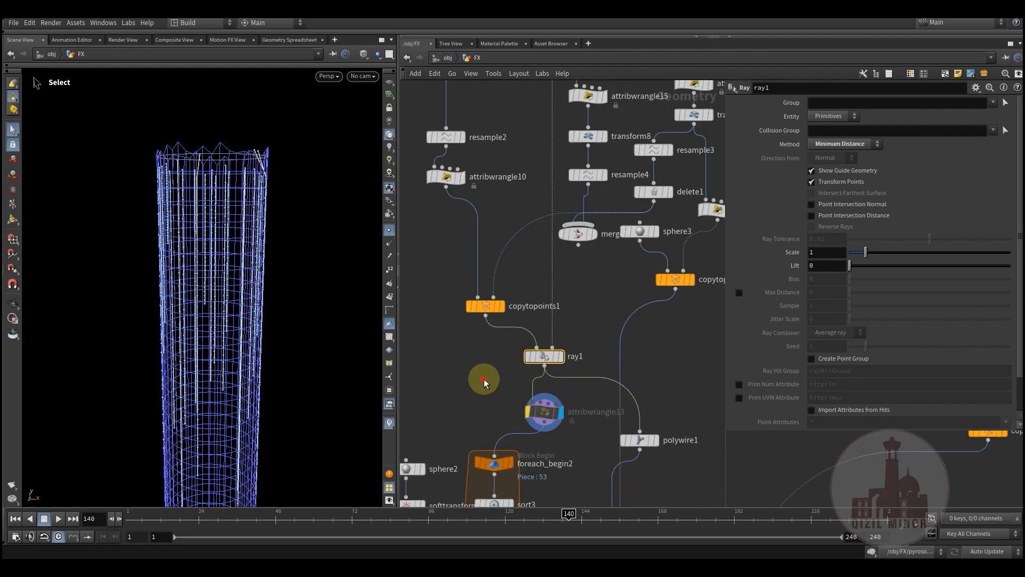
click(546, 416)
- Open attribwrangle8 below group2 and examine its pscale ramp code, ramp points and multiplier
middle_drag(477, 407, 468, 464)
scroll(475, 453, down, 6)
middle_drag(505, 168, 496, 322)
scroll(512, 250, up, 5)
click(529, 256)
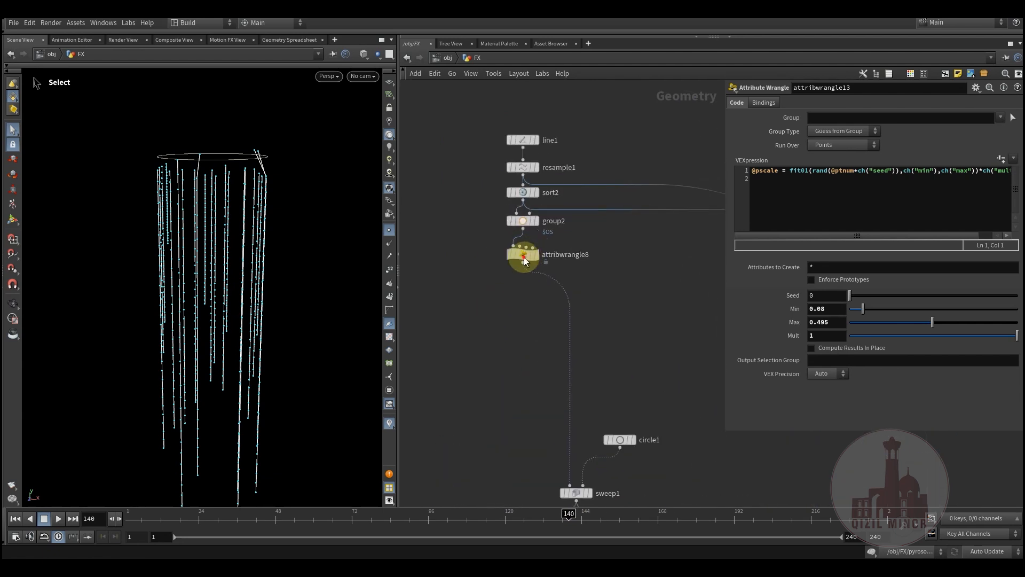
mouse_move(880, 309)
mouse_down()
mouse_move(889, 334)
mouse_move(874, 386)
mouse_up()
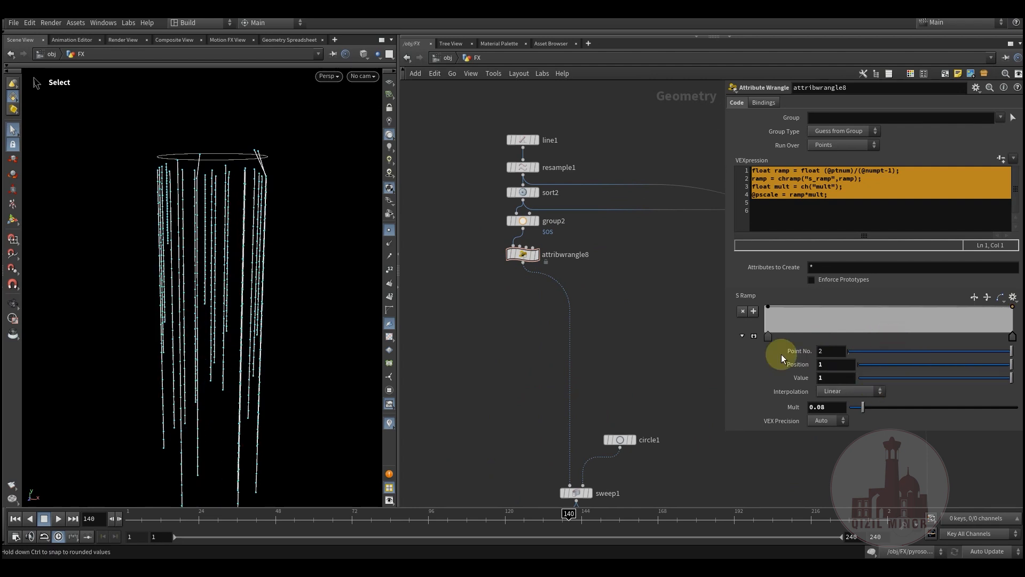
scroll(476, 394, down, 3)
middle_drag(463, 448, 463, 203)
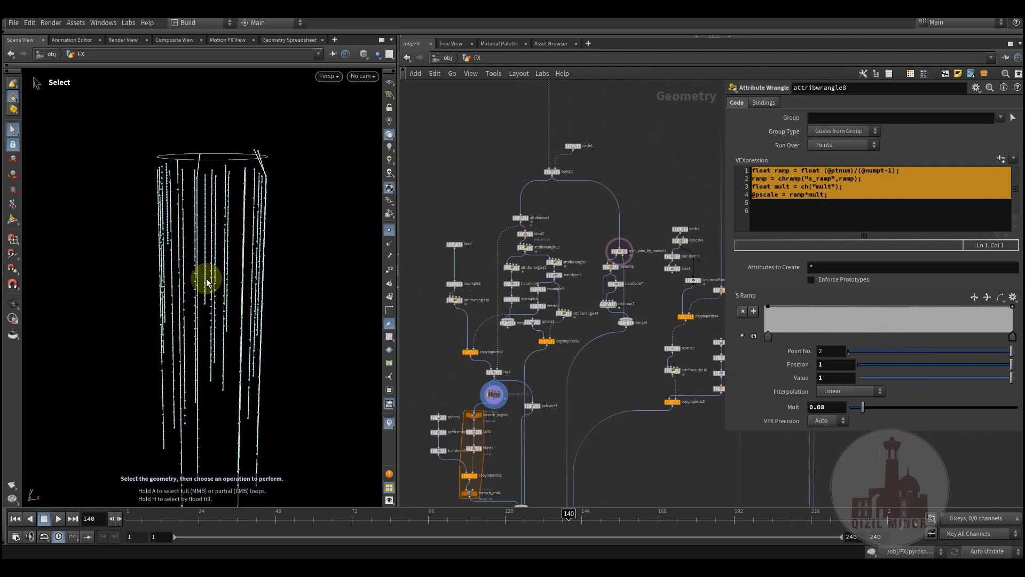
- Examine the drip lines and the foreach_begin2 to foreach_end2 block, including the sphere2 branch feeding it
middle_drag(462, 367, 506, 210)
scroll(505, 341, up, 5)
middle_drag(485, 247, 556, 201)
middle_drag(629, 368, 563, 454)
alt+middle_drag(237, 317, 251, 265)
middle_drag(493, 237, 511, 170)
middle_drag(607, 366, 634, 258)
alt+drag(211, 249, 221, 437)
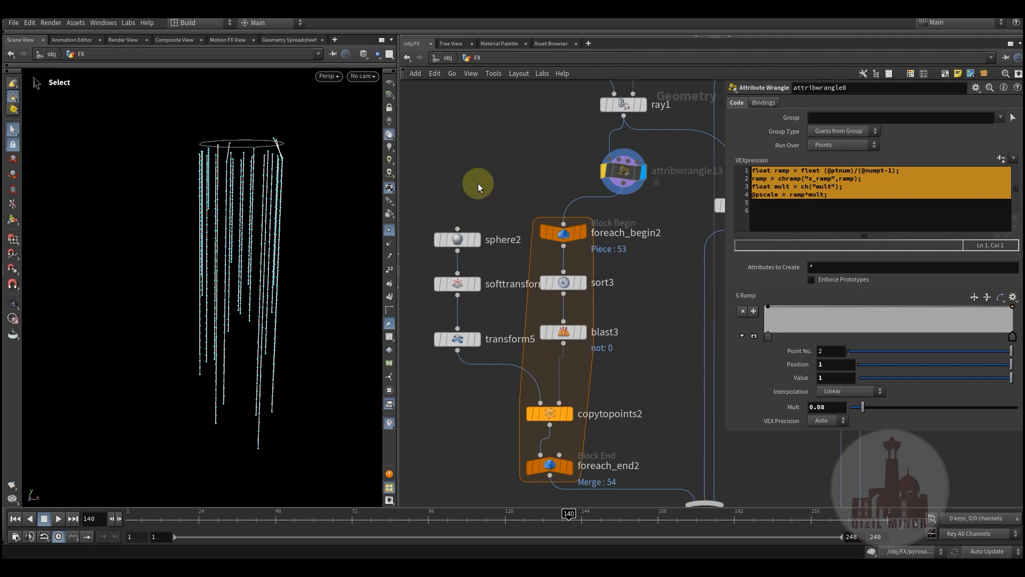
middle_drag(486, 197, 497, 186)
- Display transform5, open its parameters, and frame the teardrop shape in the viewport
mouse_move(462, 337)
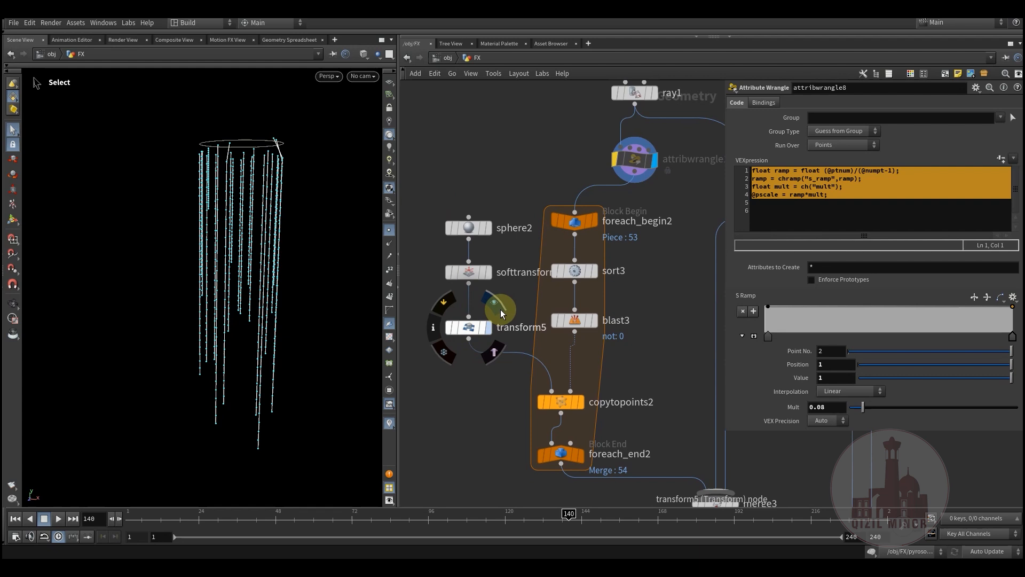
click(500, 309)
click(476, 327)
key(Escape)
key(g)
drag(227, 295, 202, 327)
key(s)
- Inspect softtransform1's translate and soft radius settings, and display sphere2 followed by softtransform1 to compare the shapes
click(468, 272)
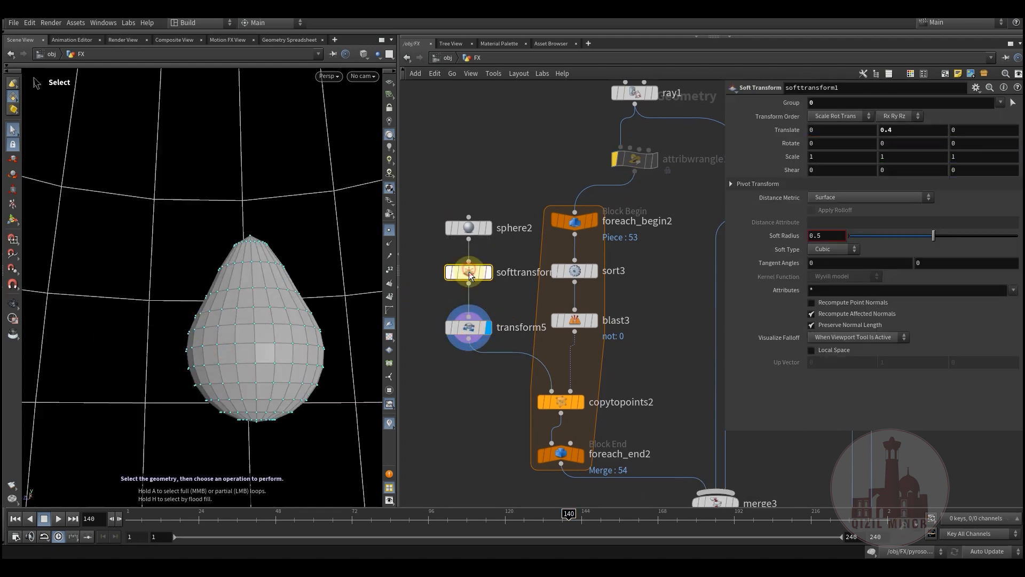
click(488, 228)
click(488, 272)
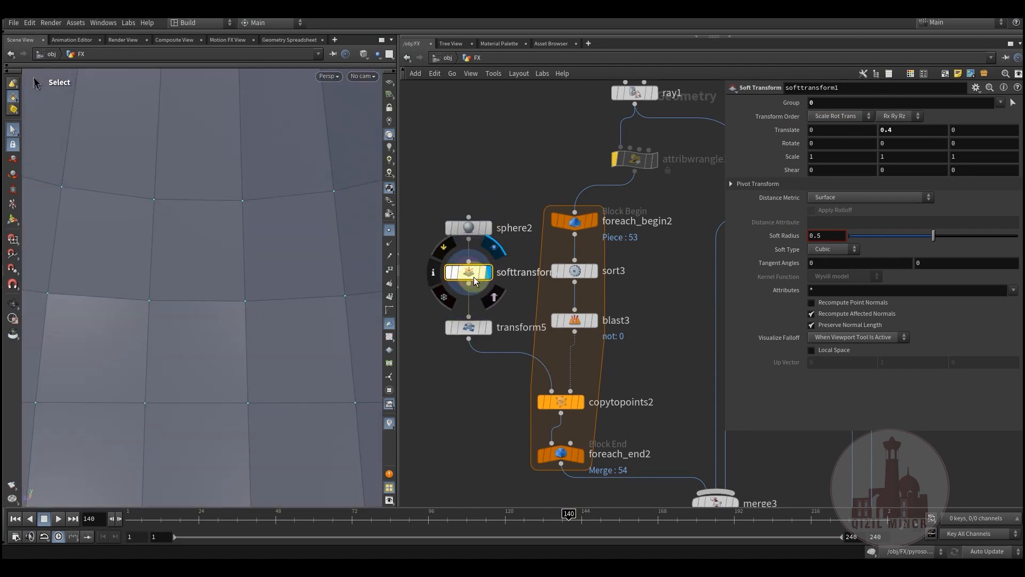
- Frame the softtransform1 teardrop in the viewport and examine transform5's scale and uniform scale parameters
key(Escape)
key(h)
key(s)
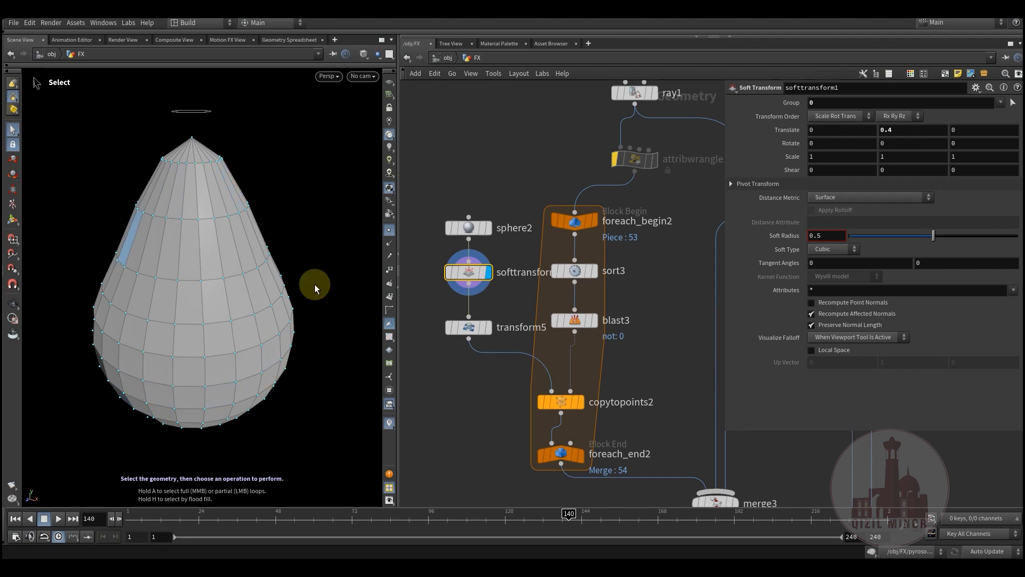
click(495, 303)
click(470, 328)
middle_drag(427, 389, 397, 338)
middle_drag(612, 299, 604, 355)
- Display foreach_begin2 to view a single drip line, and inspect sort3's reversed point sort on it
click(556, 226)
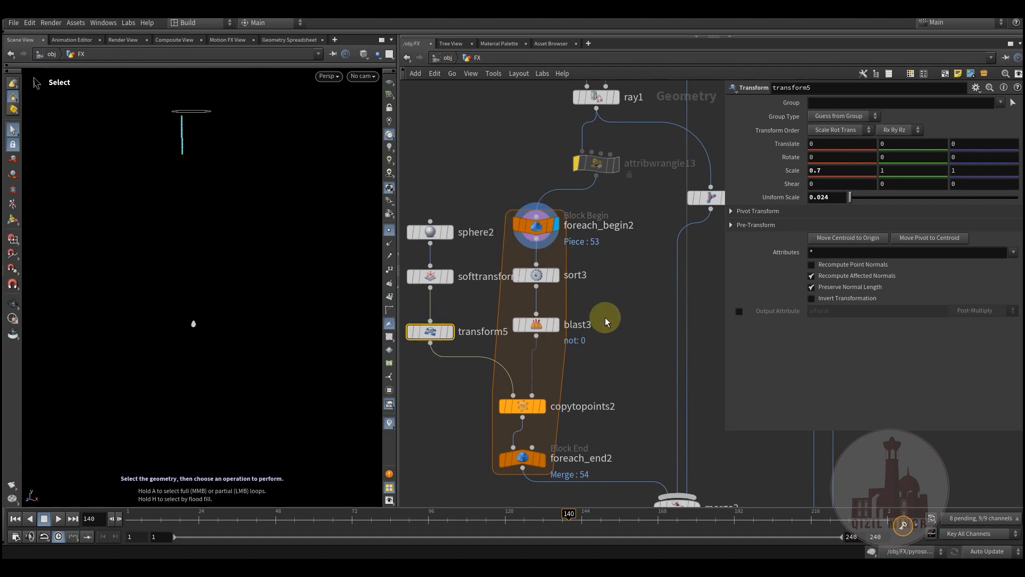
mouse_move(530, 276)
click(560, 255)
click(538, 279)
alt+drag(218, 191, 247, 158)
alt+middle_drag(213, 199, 250, 223)
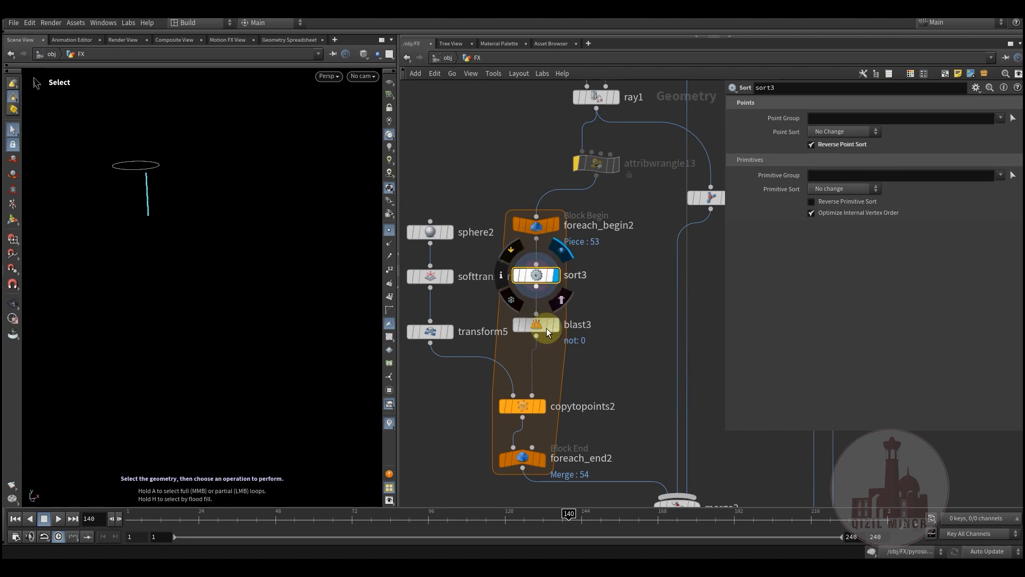
- Inspect blast3's group settings and display copytopoints2 to view the teardrop placed on the remaining point
mouse_move(557, 325)
click(564, 302)
click(544, 325)
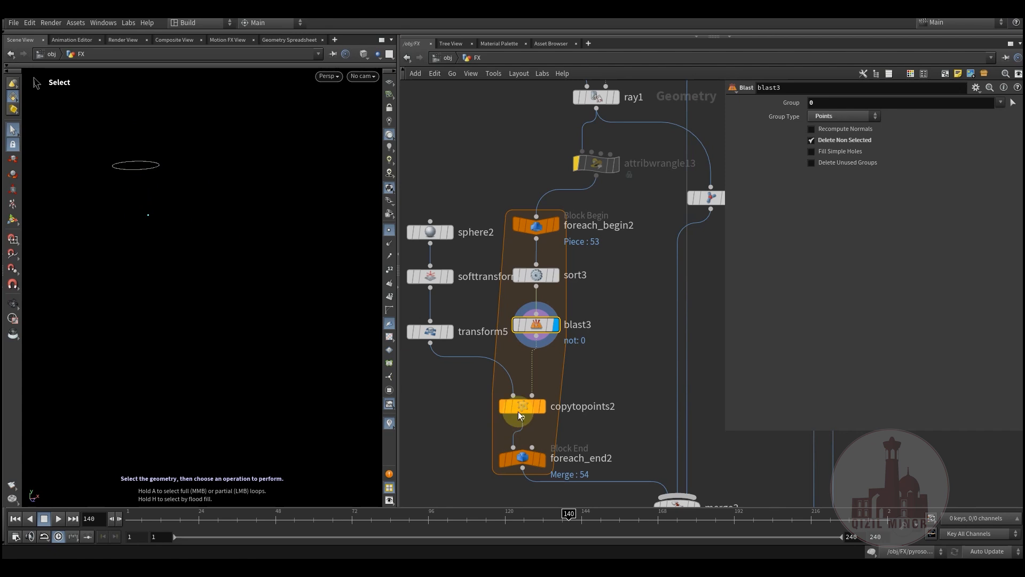
click(550, 384)
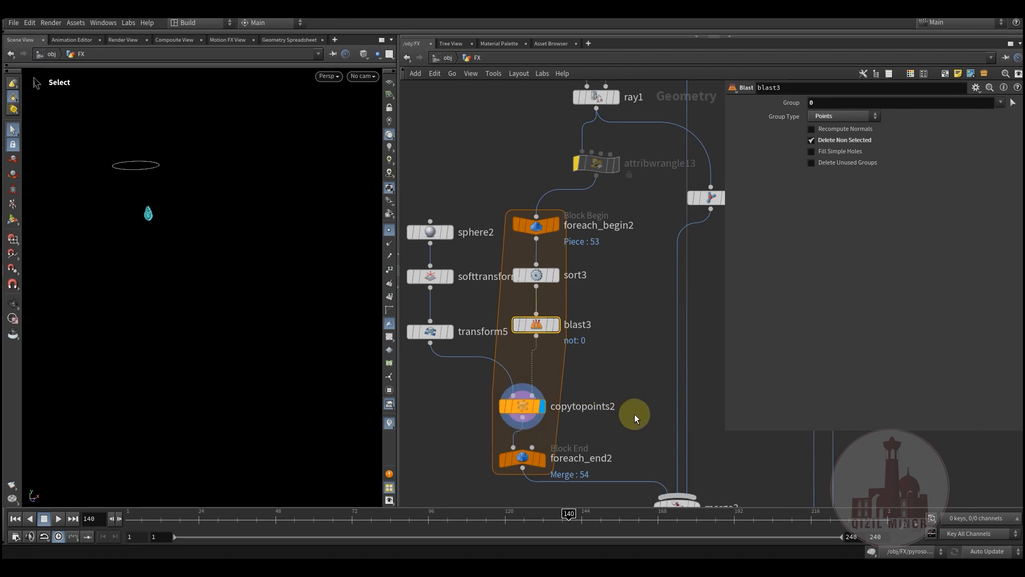
middle_drag(634, 415, 647, 365)
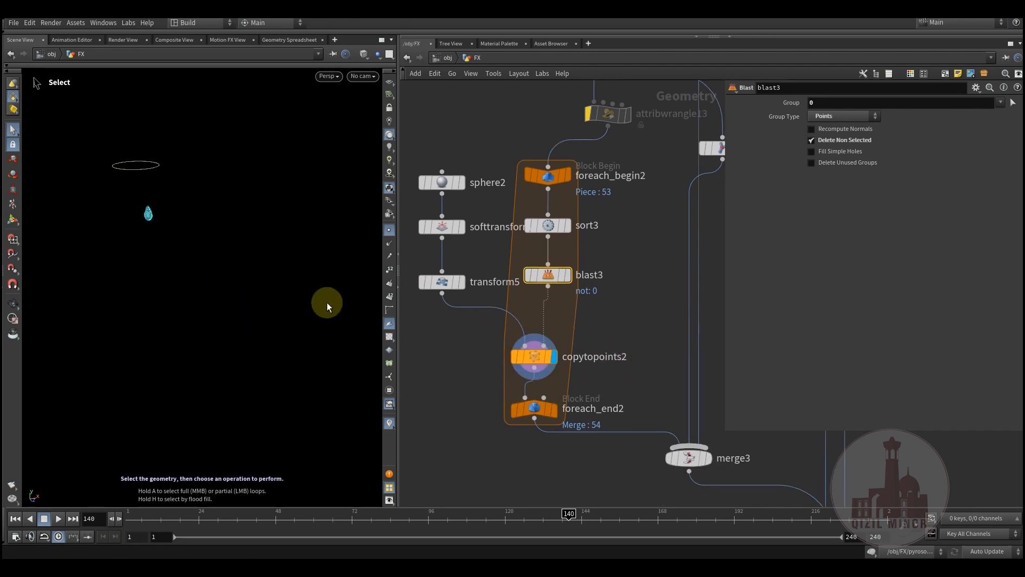
- Display foreach_end2 with its parameters to view all the teardrop tips, and turn off the viewport point display
mouse_move(538, 408)
click(556, 393)
click(541, 410)
alt+drag(158, 303, 224, 308)
key(s)
click(388, 231)
- Trace back up the network to ray1, display it and examine its projection parameters
middle_drag(645, 389, 554, 453)
middle_drag(686, 399, 641, 451)
middle_drag(635, 347, 629, 420)
scroll(524, 271, down, 2)
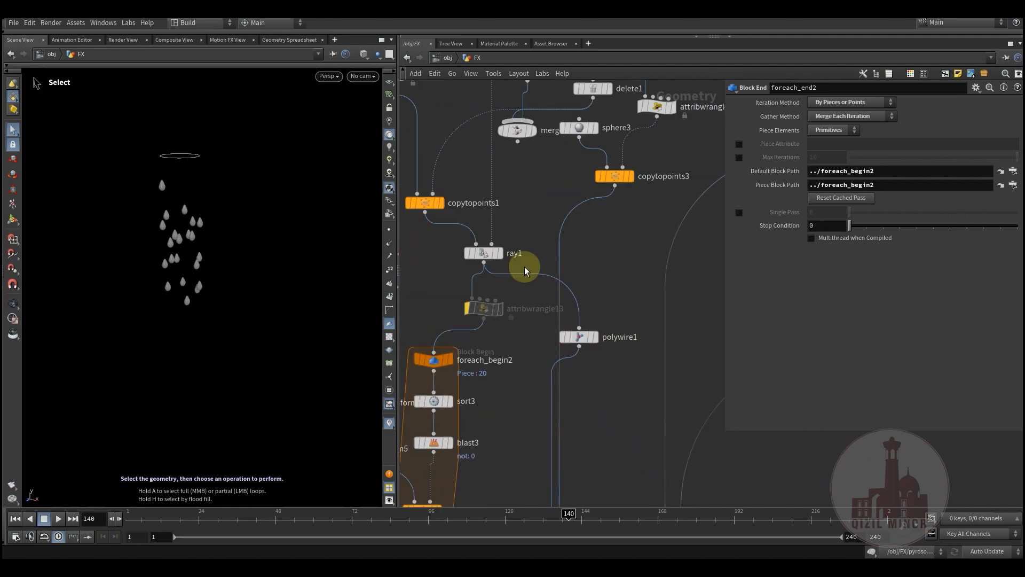
click(509, 246)
click(483, 257)
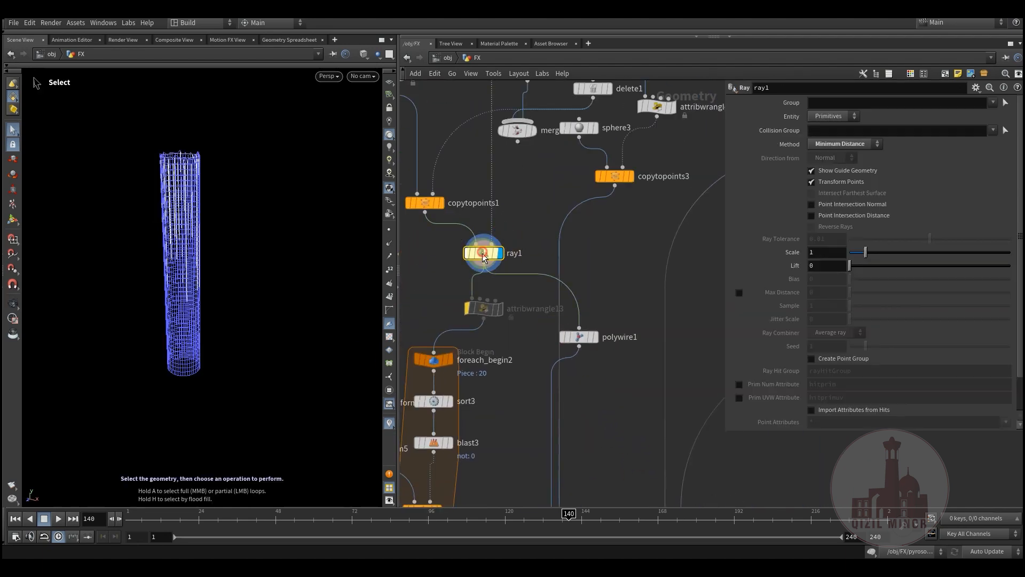
- Display polywire1 and examine the drip tubes along with its wire radius expression and divisions
mouse_move(591, 340)
click(602, 321)
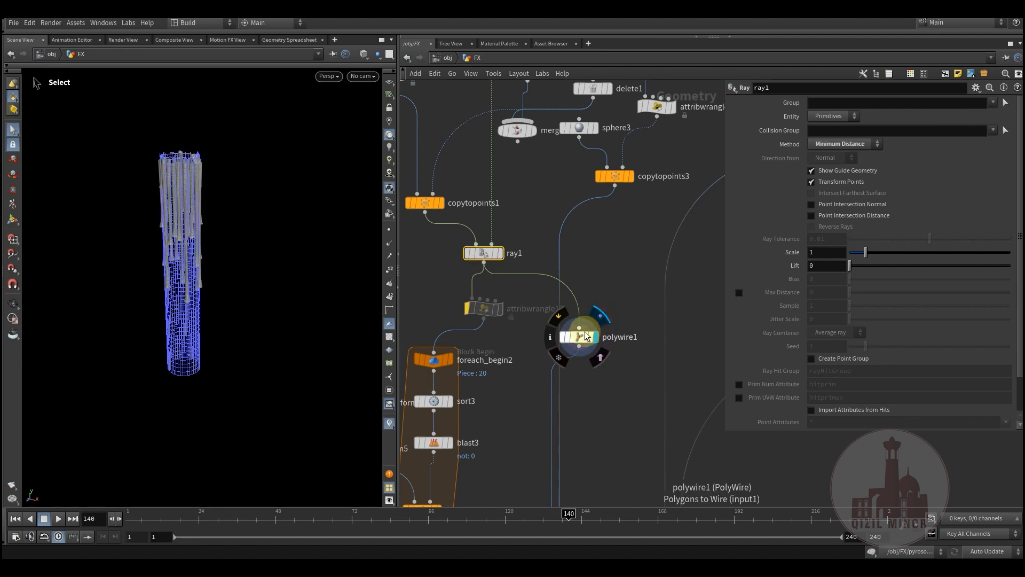
drag(527, 335, 518, 338)
alt+drag(165, 273, 198, 269)
alt+right_drag(198, 269, 253, 239)
- Display merge3, review its input list and examine the combined drip tubes and teardrop tips up close
middle_drag(609, 419, 570, 229)
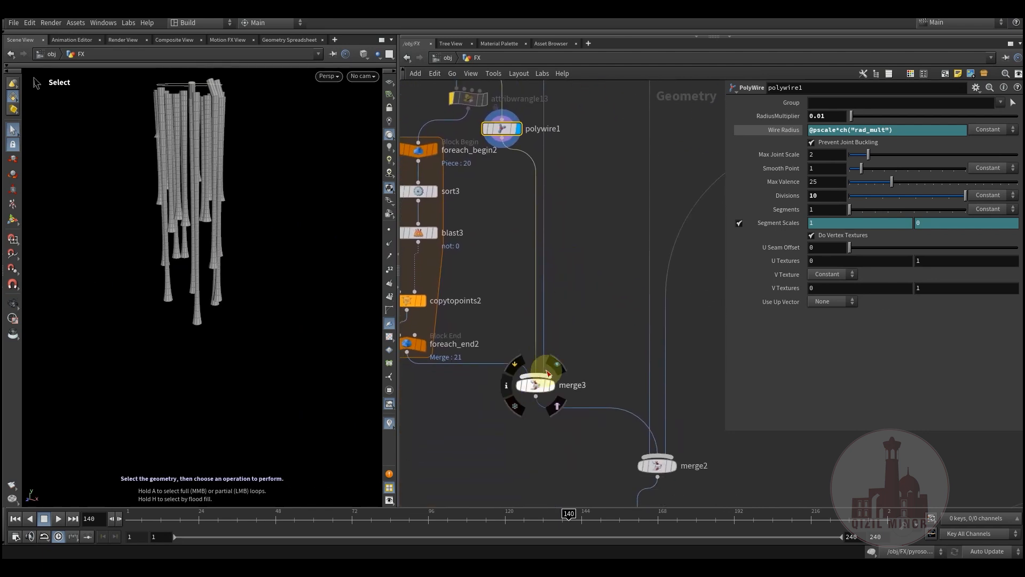
click(559, 370)
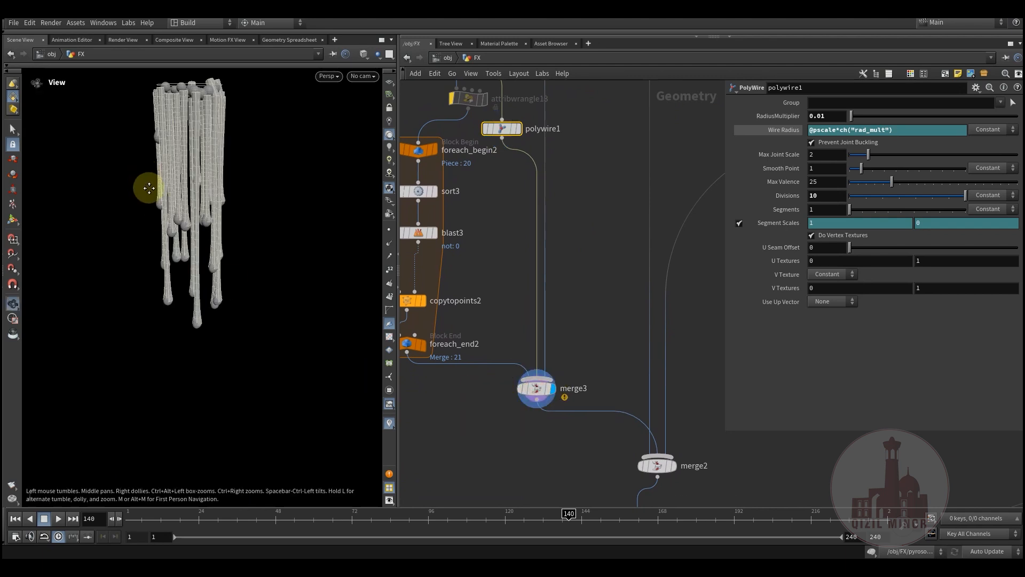
alt+middle_drag(228, 174, 225, 240)
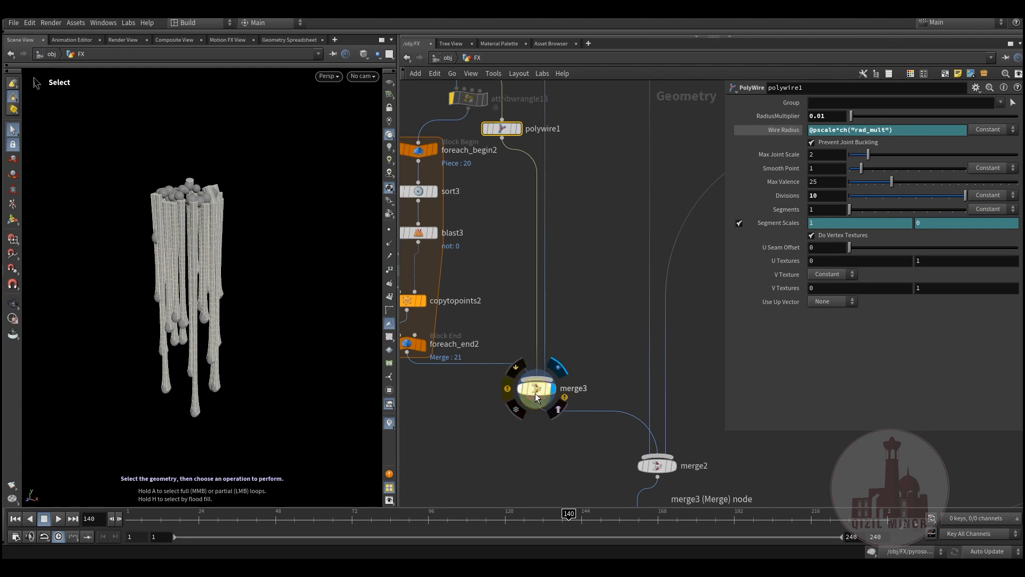
click(536, 391)
alt+drag(217, 261, 192, 272)
alt+right_drag(192, 272, 304, 235)
alt+drag(215, 280, 289, 230)
- Locate the copytopoints3 node feeding merge3 and move it lower in the network
middle_drag(591, 286, 542, 481)
scroll(542, 427, down, 2)
middle_drag(547, 330, 544, 368)
scroll(539, 328, up, 3)
drag(535, 283, 540, 348)
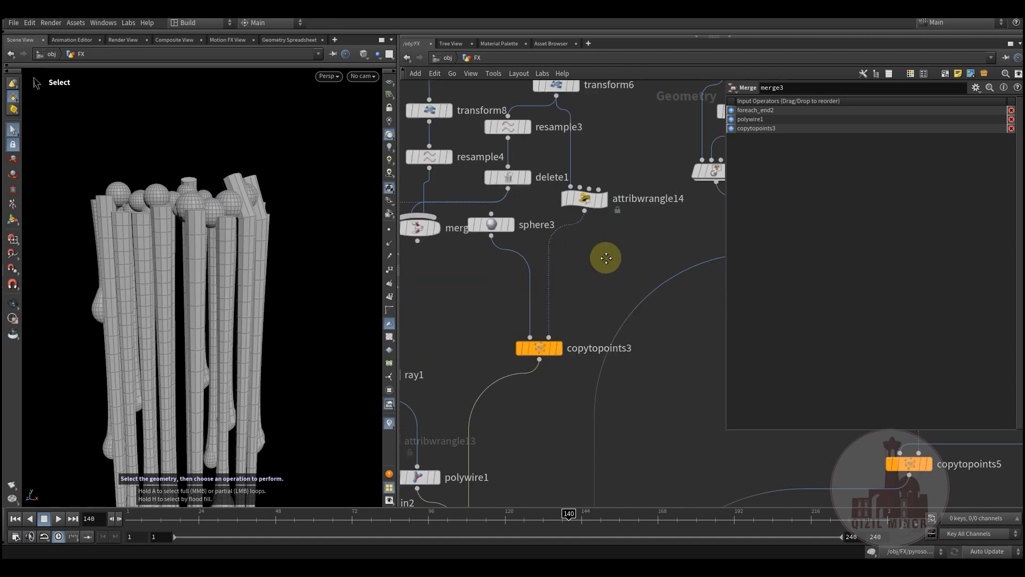
- Display attribwrangle14 above copytopoints3 and view its geometry from above
middle_drag(613, 194, 595, 325)
mouse_move(577, 335)
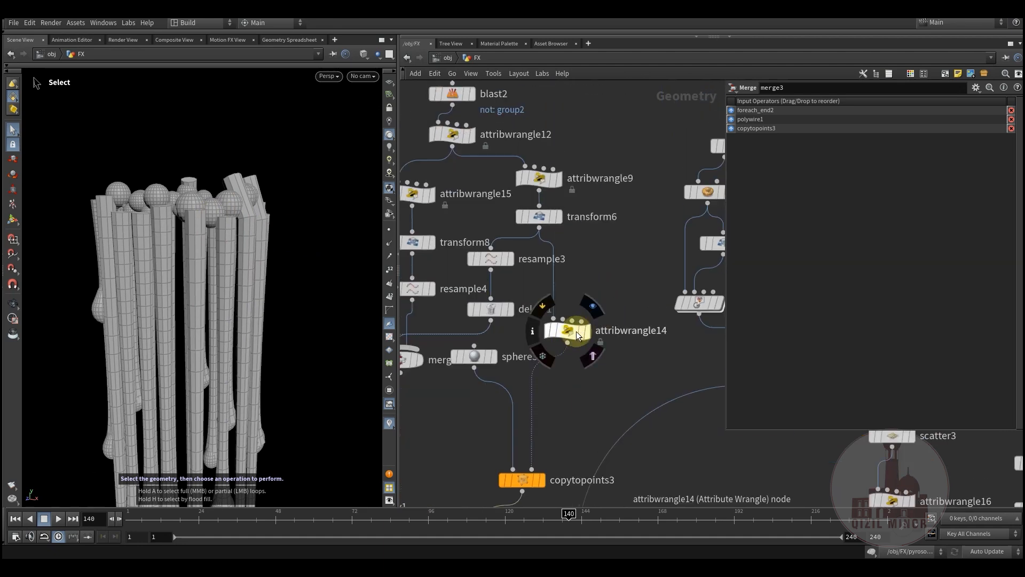
click(595, 309)
key(Escape)
drag(297, 327, 179, 297)
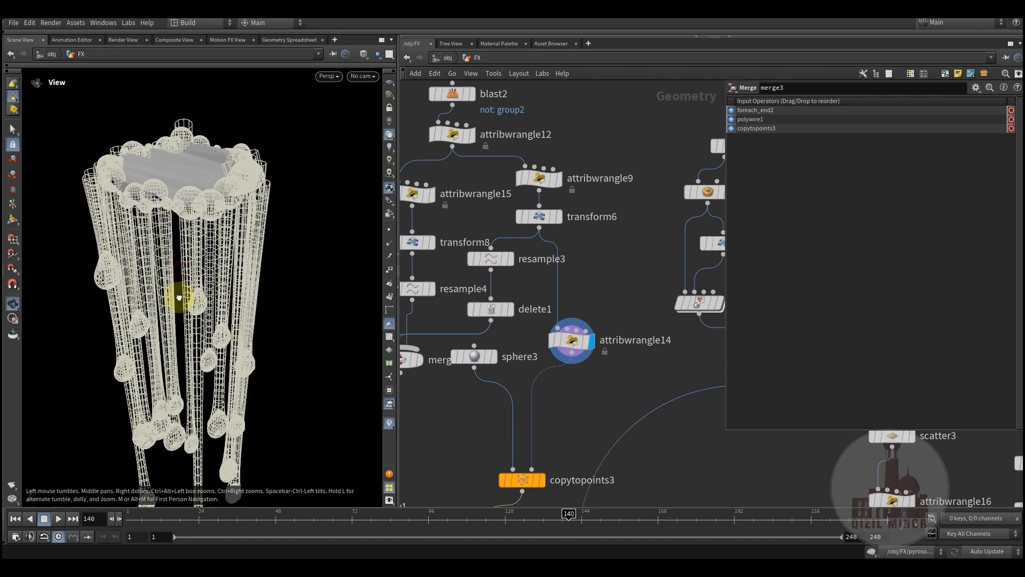
- Space out the sphere3 and attribwrangle14 nodes by moving them lower, closer to copytopoints3
drag(476, 357, 475, 396)
middle_drag(560, 385, 563, 402)
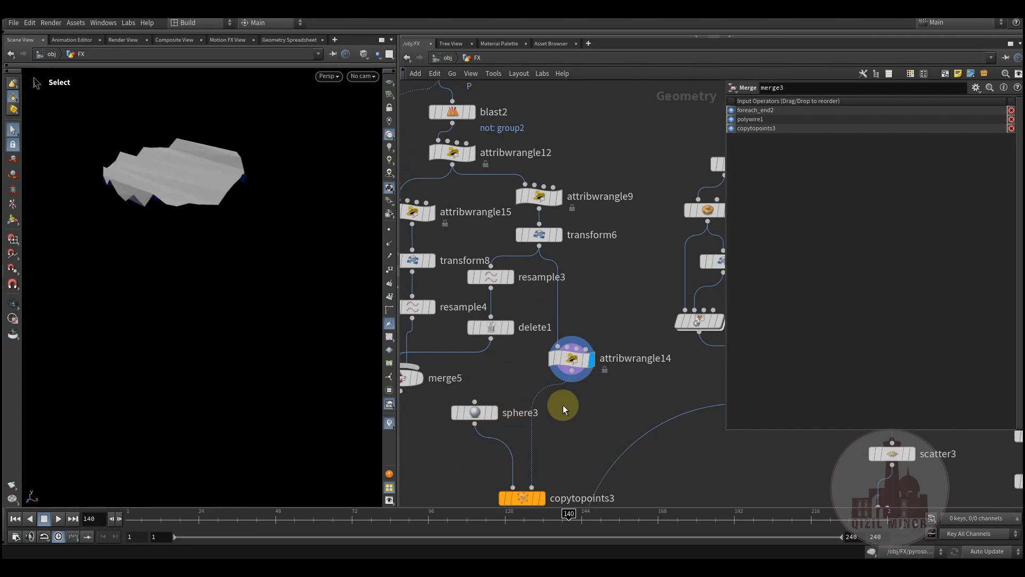
drag(571, 363, 571, 382)
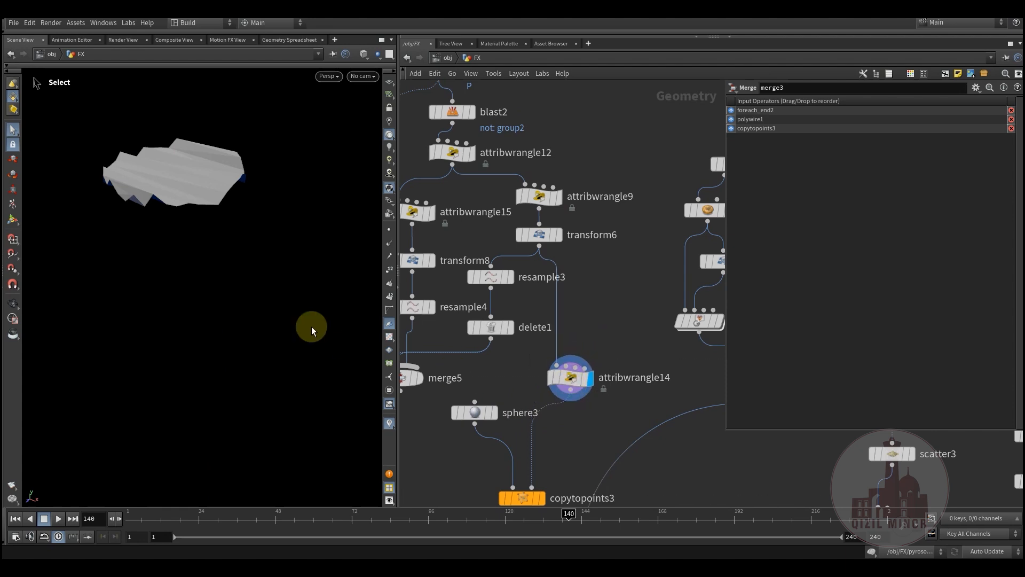
key(Escape)
drag(217, 226, 172, 228)
key(s)
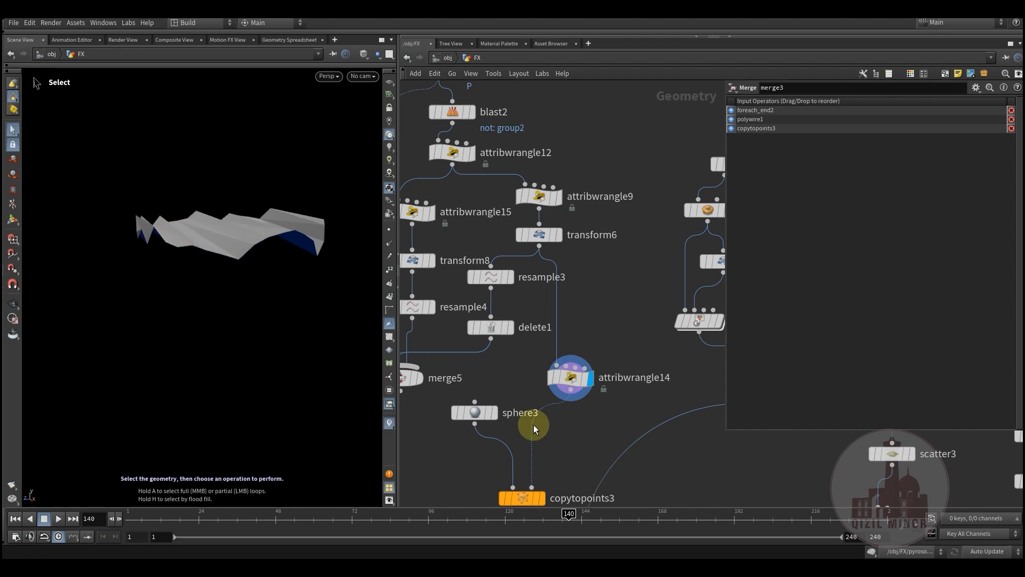
- Display copytopoints3 and examine the ring of varied-size spheres from several angles
middle_drag(577, 410, 584, 313)
click(174, 234)
click(411, 275)
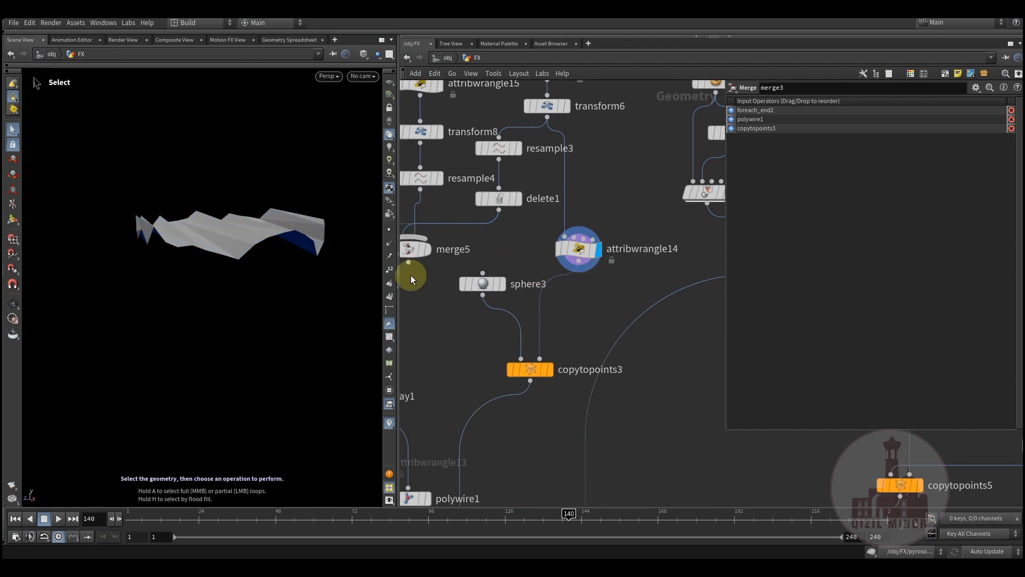
click(549, 369)
key(Escape)
drag(194, 211, 202, 233)
key(s)
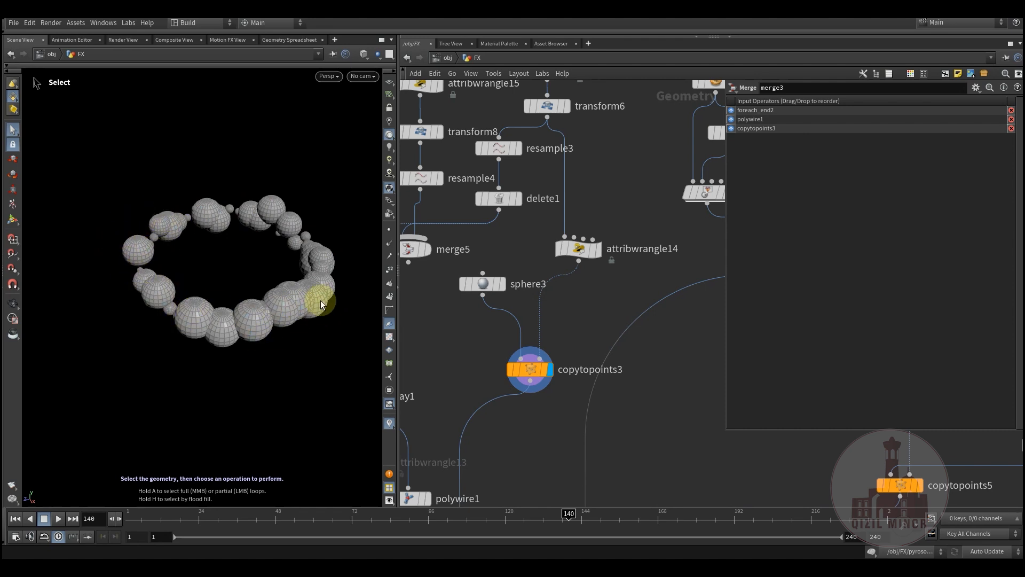
key(Escape)
drag(226, 252, 187, 305)
key(s)
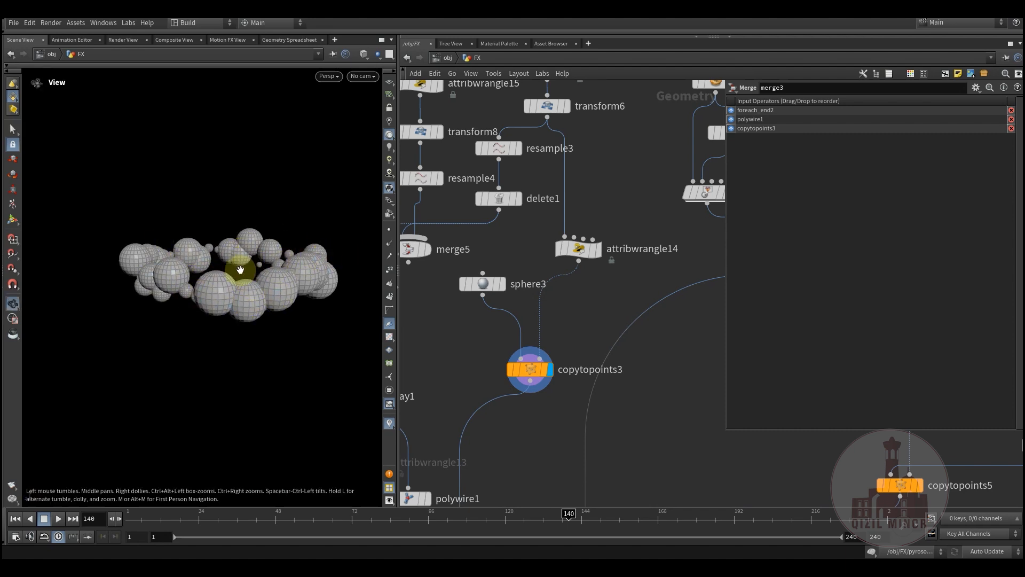
drag(240, 267, 174, 271)
- Return to merge3, display it and view the drips with their sphere caps from the side
scroll(515, 448, down, 3)
middle_drag(515, 448, 547, 226)
scroll(519, 308, up, 2)
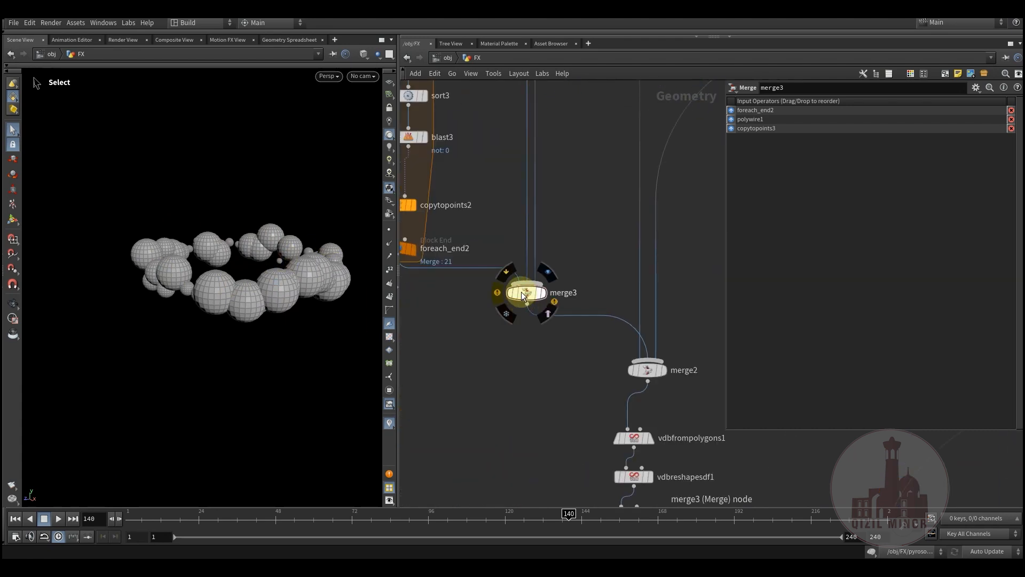
click(546, 276)
key(Escape)
drag(224, 246, 213, 346)
middle_drag(213, 345, 171, 339)
- Locate merge4 in the candle body branch, review its inputs and examine the hollowed candle body
middle_drag(554, 351, 481, 429)
scroll(481, 428, down, 4)
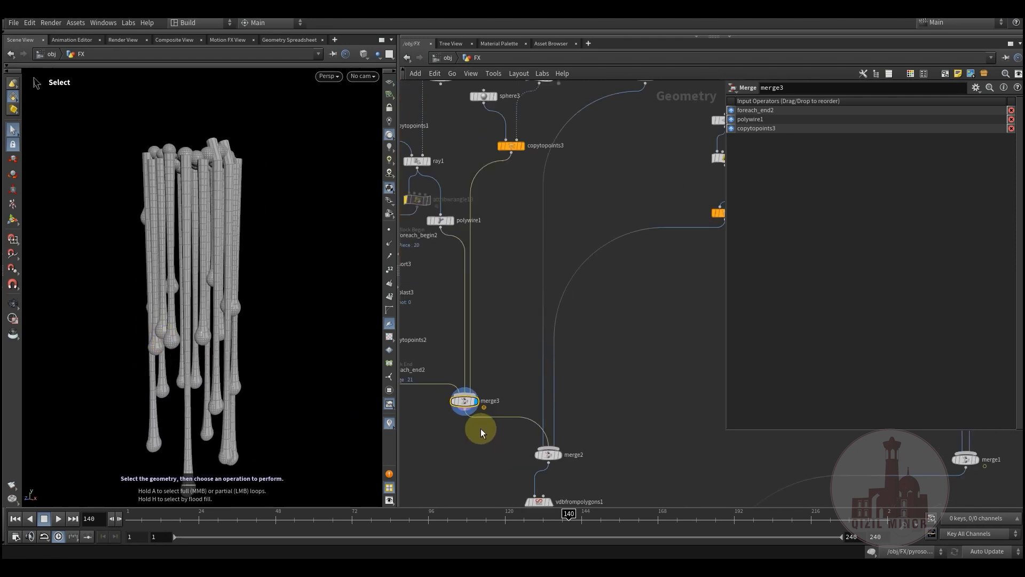
scroll(585, 236, up, 3)
click(599, 233)
middle_drag(512, 368, 490, 416)
click(562, 338)
click(566, 282)
middle_drag(539, 365, 542, 404)
alt+middle_drag(194, 228, 209, 297)
alt+drag(208, 297, 223, 369)
- Display merge2, review its inputs and examine the candle body combined with the drips and base shapes
middle_drag(559, 451, 579, 238)
scroll(580, 238, down, 3)
scroll(563, 313, down, 1)
middle_drag(509, 472, 523, 304)
scroll(525, 294, up, 3)
mouse_move(529, 230)
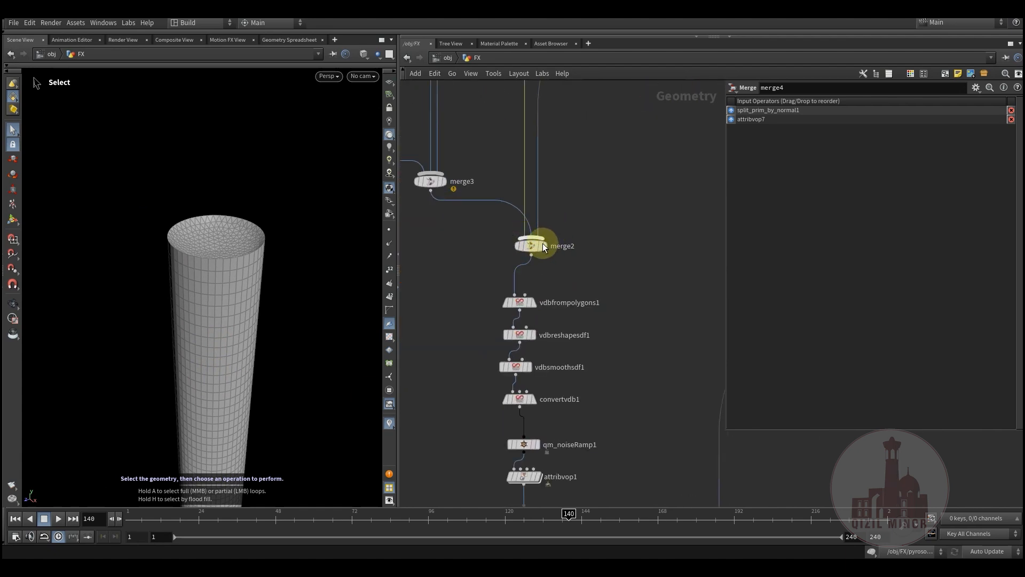
click(550, 228)
key(Escape)
alt+middle_drag(158, 303, 197, 231)
alt+right_drag(197, 232, 164, 249)
alt+drag(210, 277, 203, 242)
alt+middle_drag(232, 215, 210, 270)
- Trace the network from merge2 up to the line1 chain and back down to the circle2 and blast4 branch
middle_drag(634, 160, 589, 368)
scroll(589, 367, down, 3)
middle_drag(657, 114, 563, 281)
scroll(563, 281, up, 2)
middle_drag(600, 232, 605, 443)
scroll(605, 444, down, 3)
middle_drag(544, 272, 612, 326)
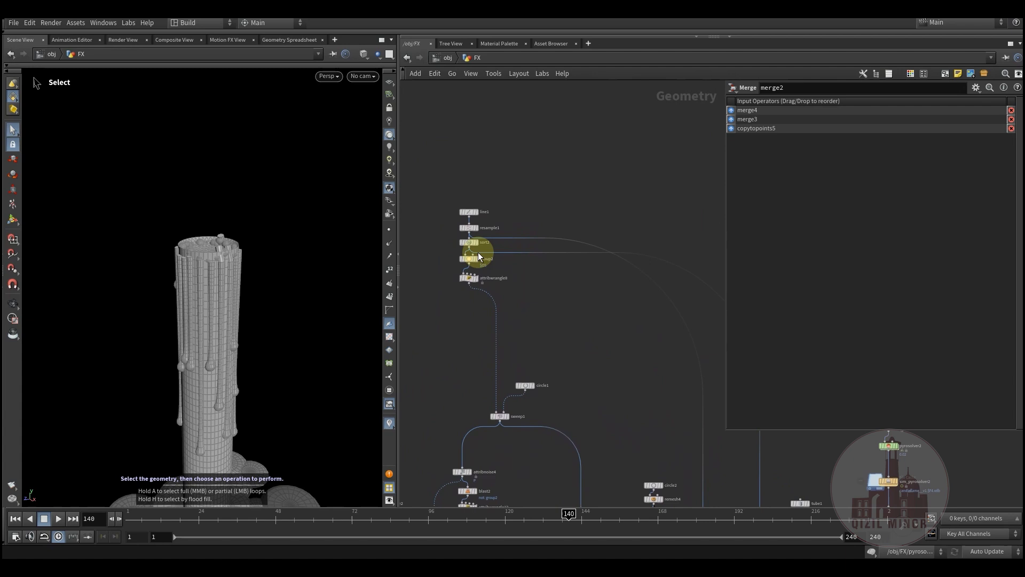
scroll(479, 252, up, 3)
middle_drag(561, 303, 470, 249)
scroll(469, 249, down, 3)
middle_drag(584, 361, 554, 283)
middle_drag(515, 236, 578, 313)
middle_drag(667, 470, 532, 273)
scroll(568, 334, up, 3)
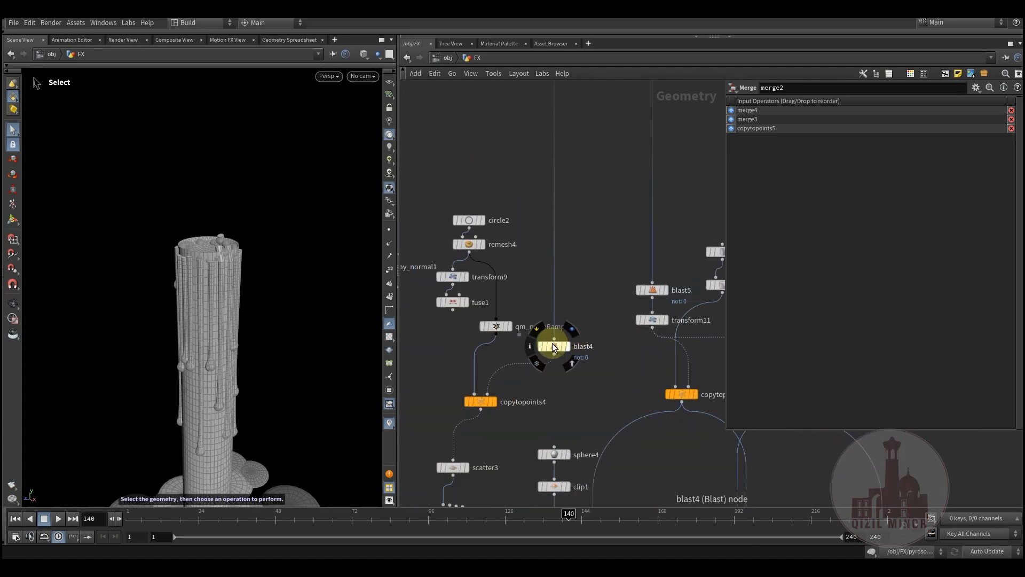
- Display blast4, check its point group settings and frame the single remaining point in the viewport
click(577, 332)
click(554, 346)
key(Escape)
right_drag(260, 304, 217, 398)
key(s)
- Trace blast4's input back to its source and select the five nodes from line1 to attribwrangle8
middle_drag(493, 120, 579, 398)
scroll(578, 399, down, 3)
middle_drag(568, 320, 659, 383)
scroll(476, 254, up, 3)
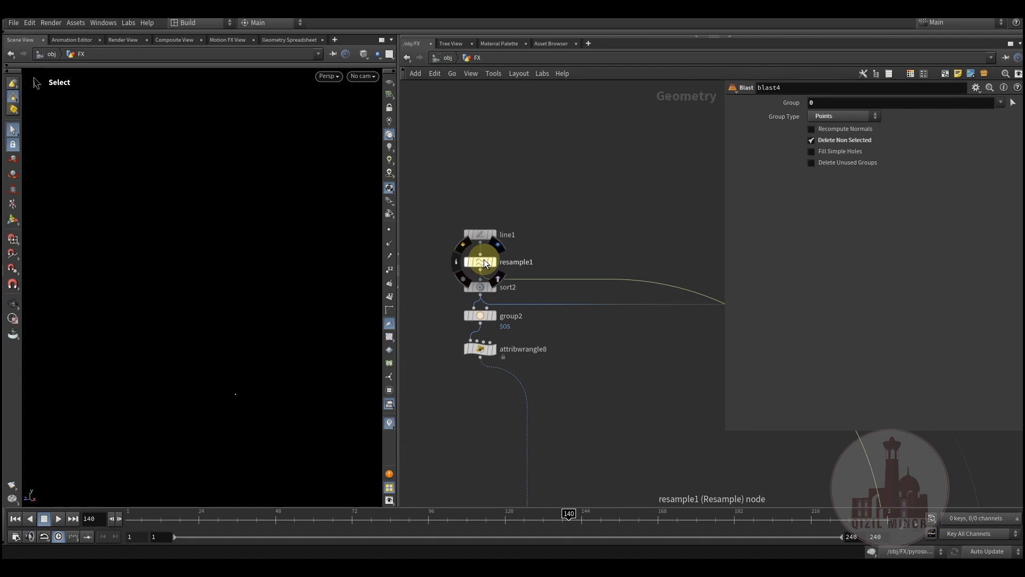
scroll(554, 298, down, 3)
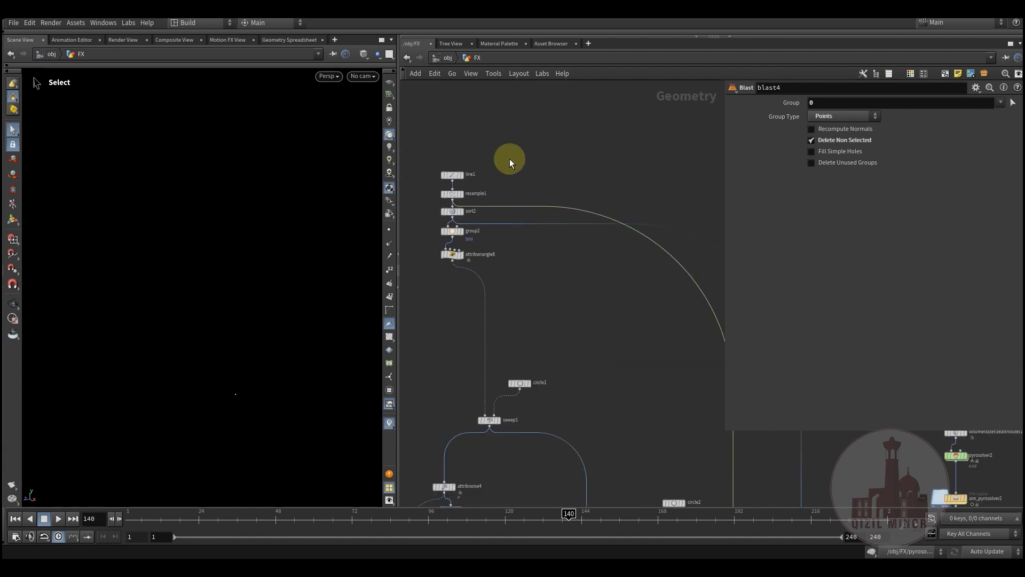
drag(509, 158, 447, 302)
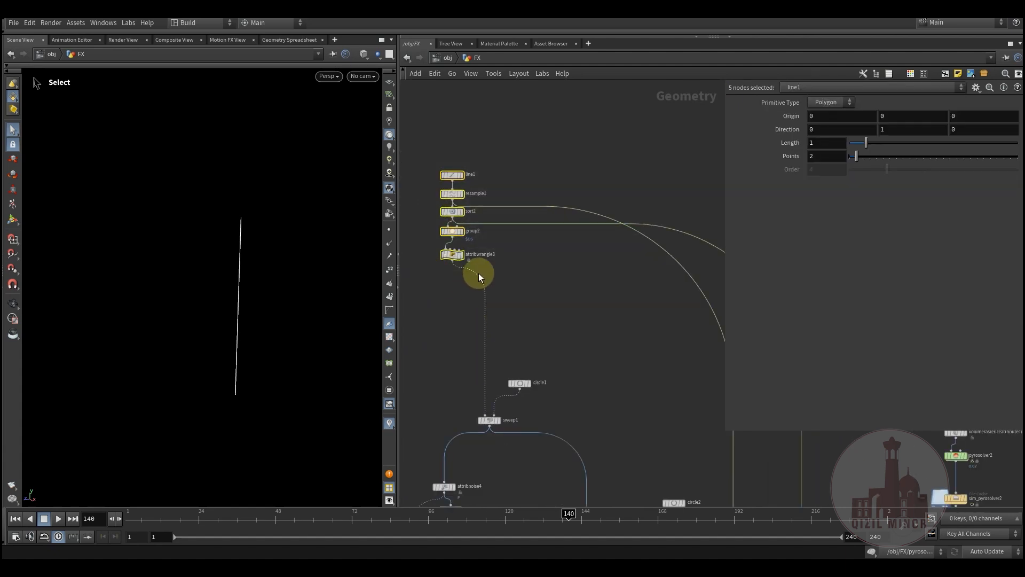
- Go to the circle2 branch, display circle2 and inspect its uniform scale and divisions
middle_drag(667, 421, 528, 187)
scroll(608, 316, up, 3)
middle_drag(554, 432, 659, 418)
scroll(575, 326, up, 2)
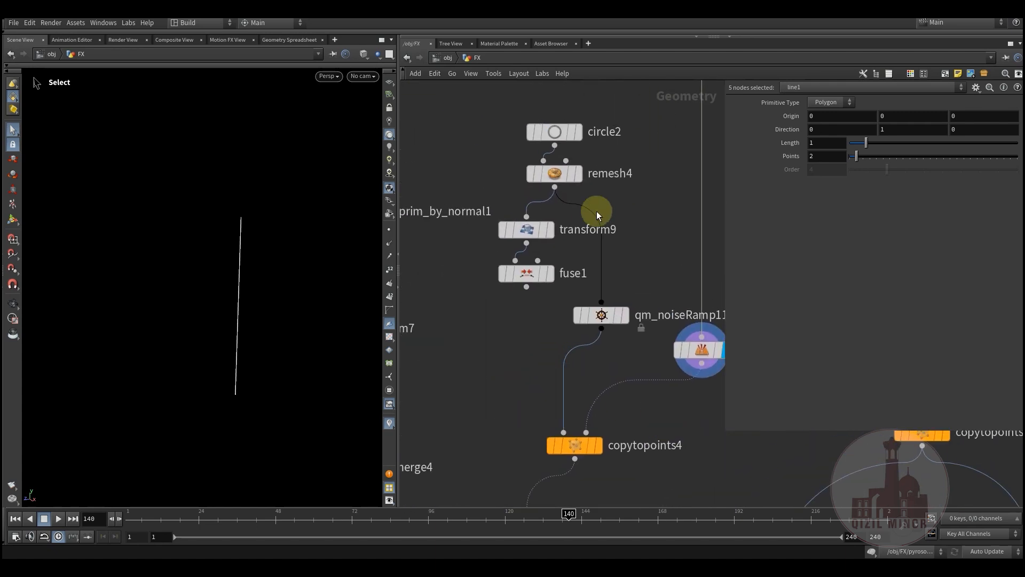
click(578, 133)
click(557, 132)
click(528, 334)
middle_drag(519, 334, 511, 364)
middle_drag(603, 387, 569, 386)
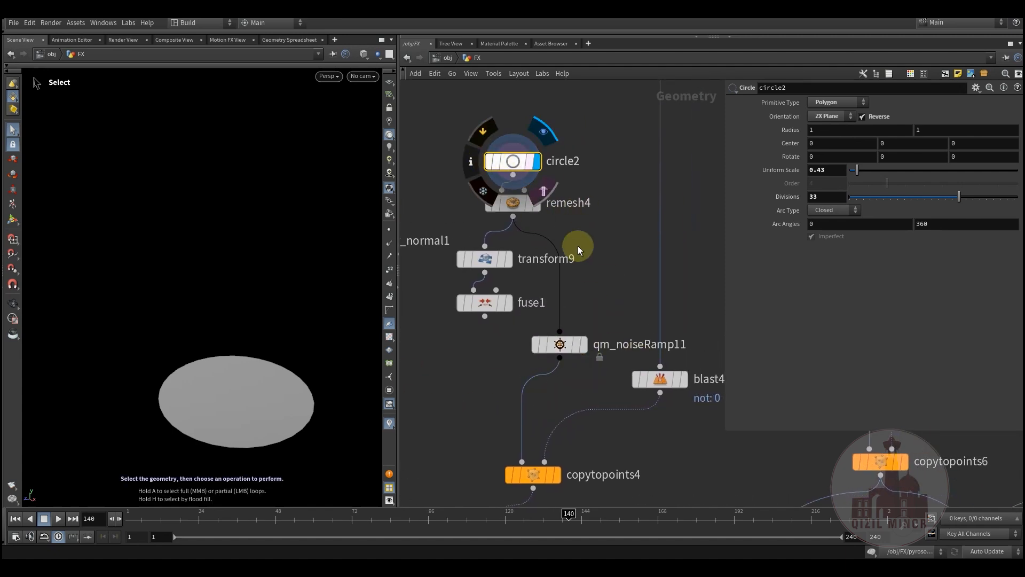
- Examine copytopoints4's noise-masked disc and settings, and display remesh4 with its meshing parameters
click(559, 475)
click(534, 475)
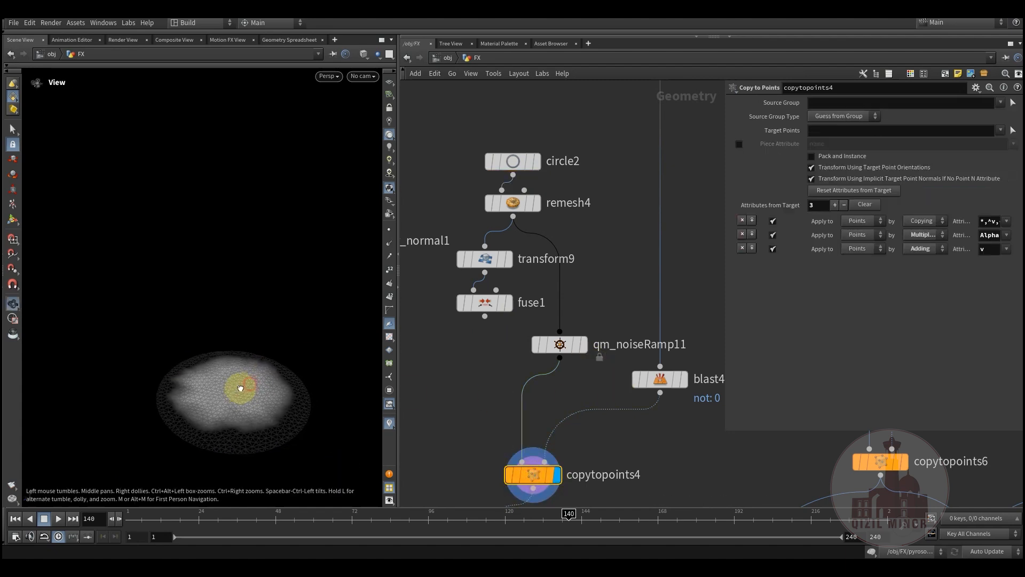
middle_drag(647, 267, 621, 230)
mouse_move(540, 346)
middle_down()
mouse_move(544, 366)
mouse_move(552, 348)
middle_up()
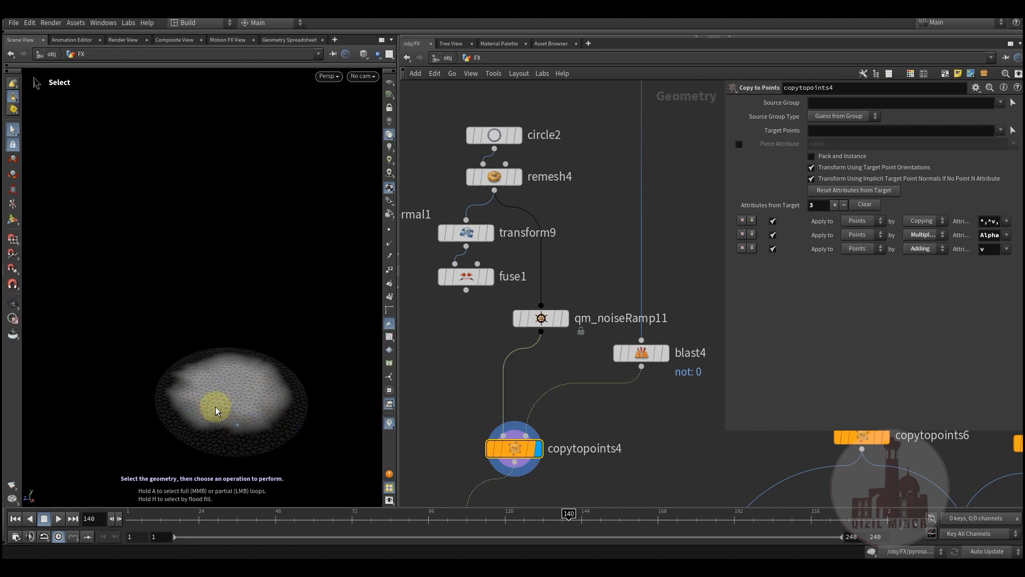
middle_drag(483, 323, 492, 378)
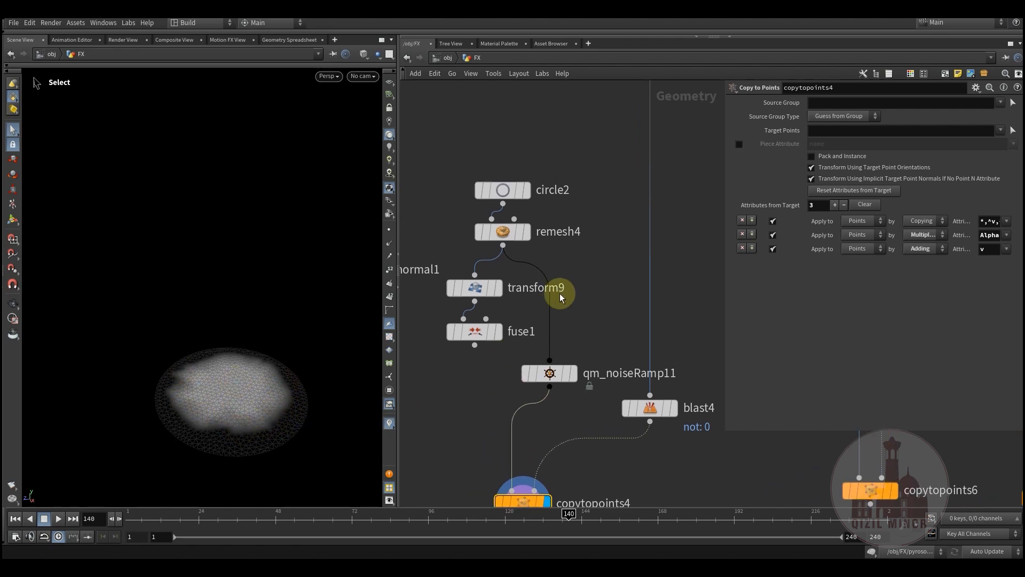
click(522, 233)
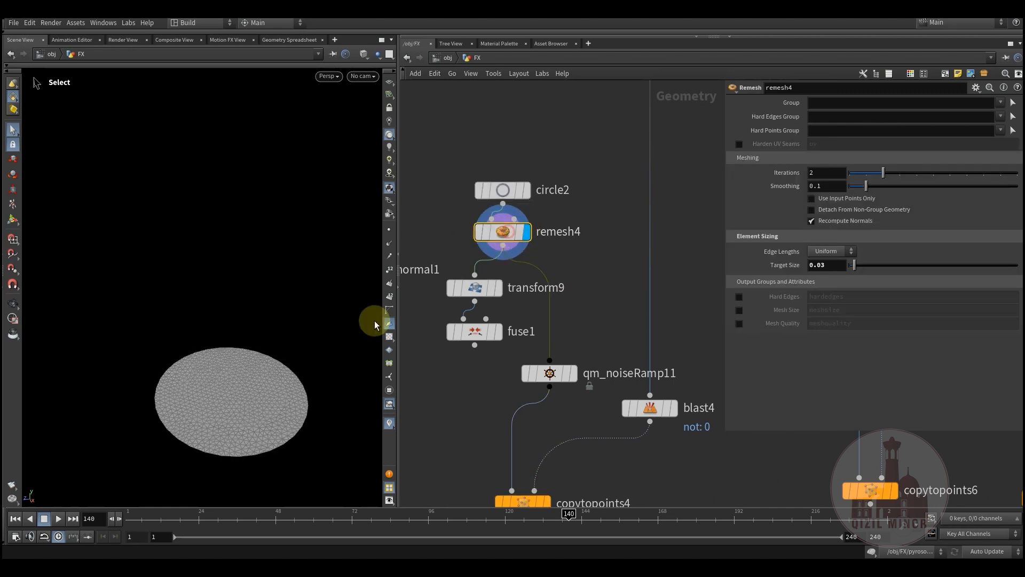
- Display qm_noiseRamp11 on the disc and check its sort, ramp and noise settings
click(575, 374)
middle_drag(581, 335, 577, 288)
mouse_move(522, 328)
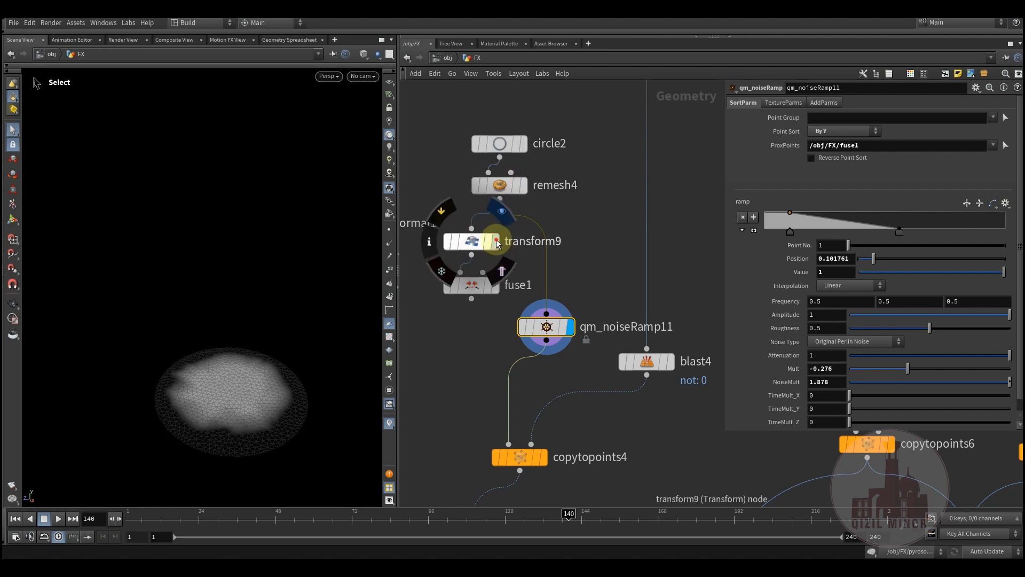
- Display transform9 and fuse1 in turn, checking the transform's uniform scale and fuse1's geometry information
key(r)
click(468, 243)
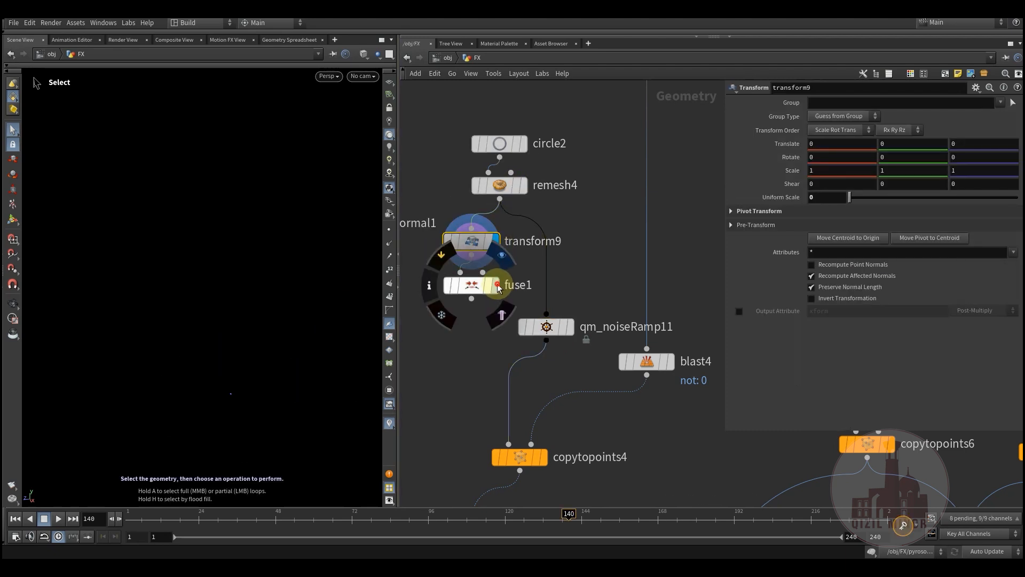
click(470, 291)
middle_click(482, 298)
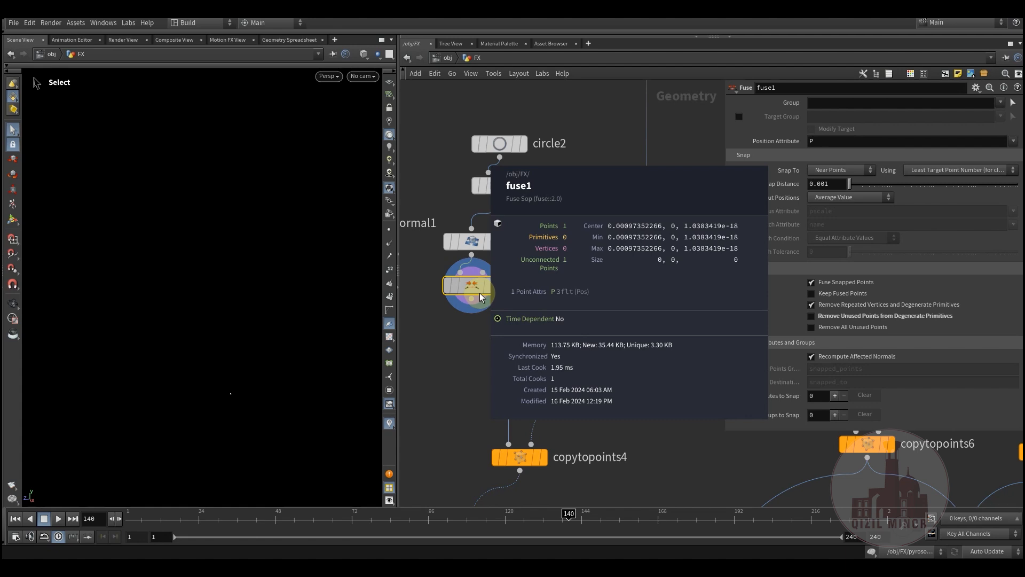
- Recheck qm_noiseRamp11's mask and ProxPoints reference, and display copytopoints4 with its settings
key(r)
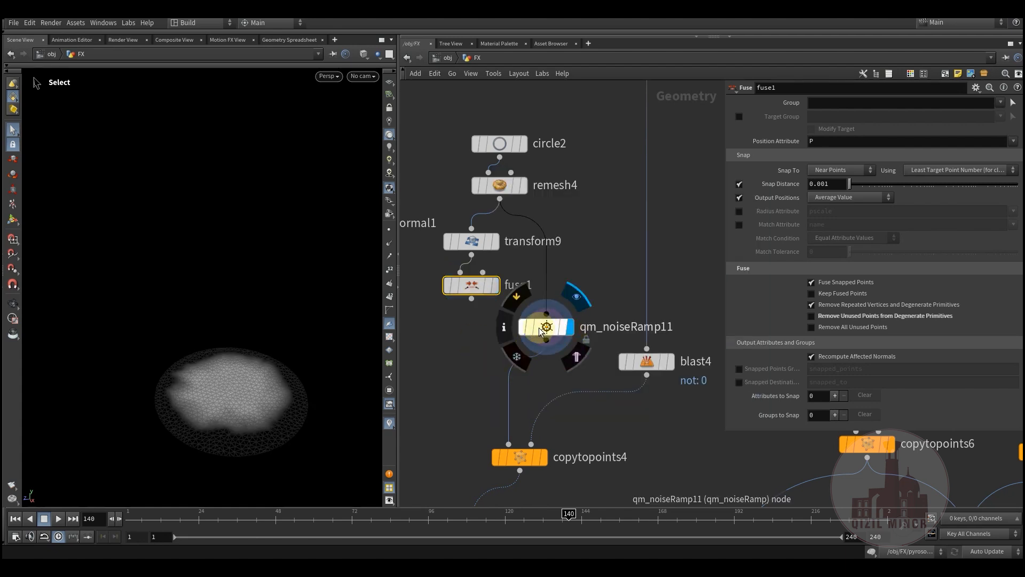
click(546, 330)
middle_drag(543, 334, 538, 235)
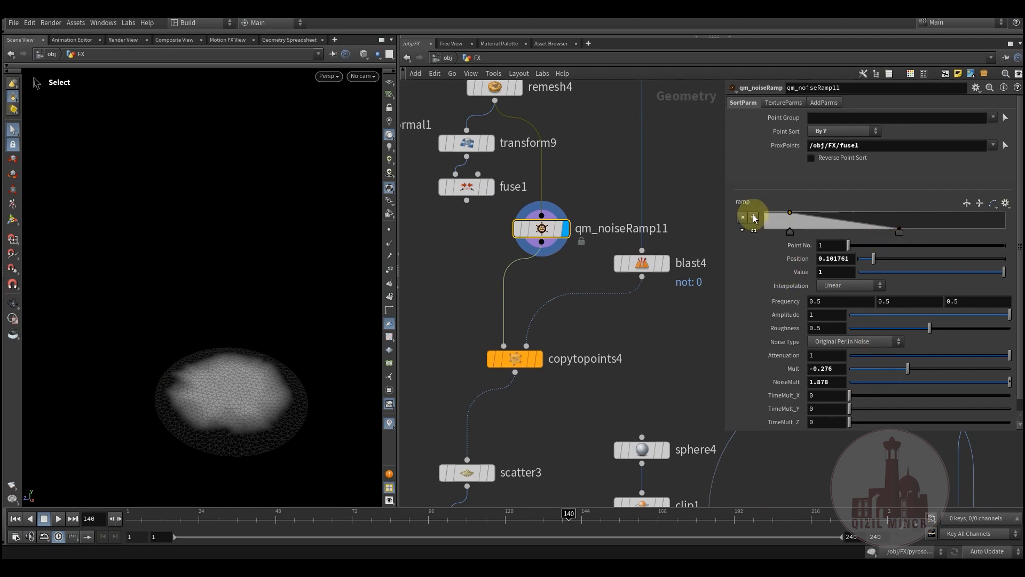
key(r)
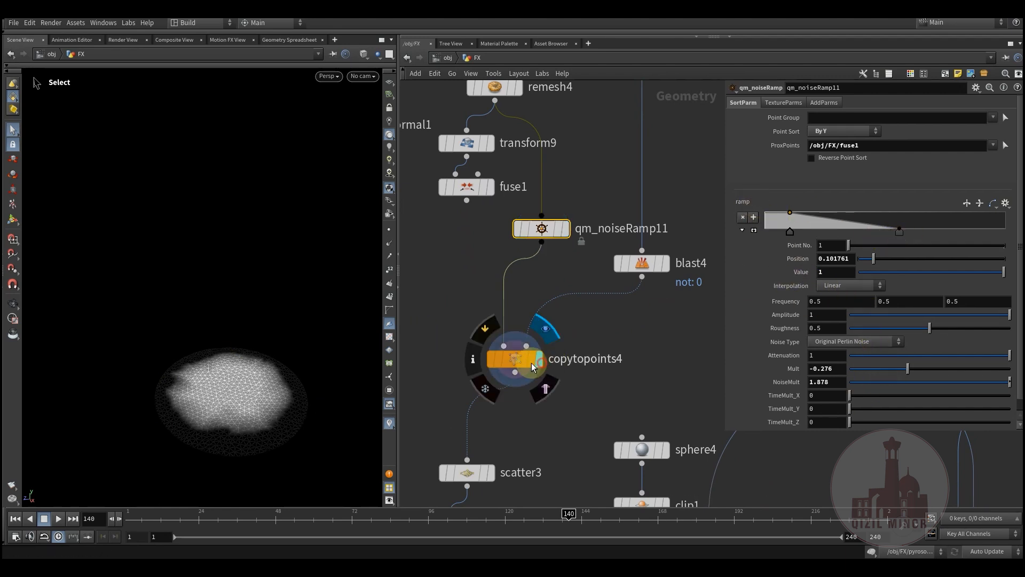
click(508, 358)
middle_drag(511, 406, 523, 361)
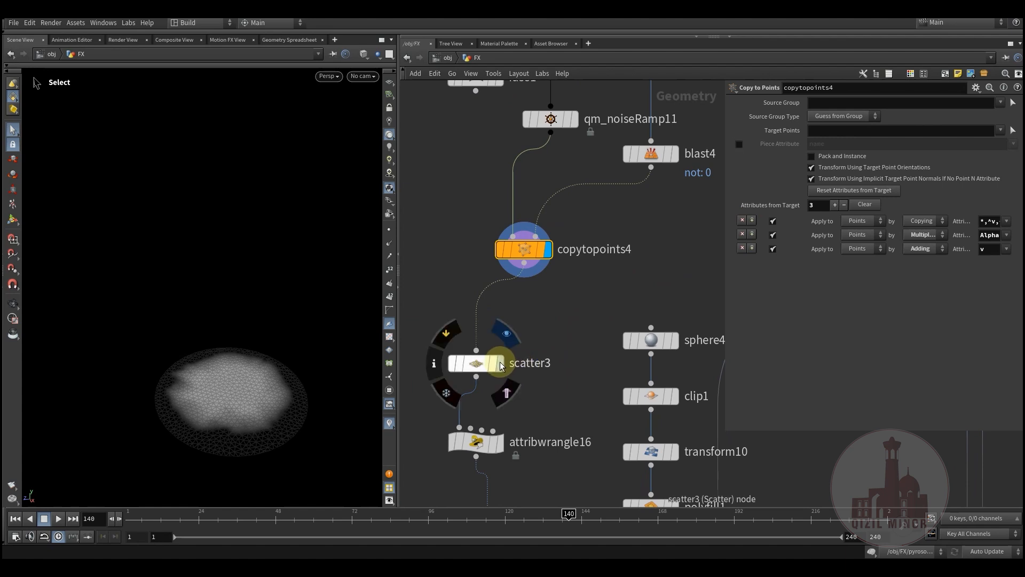
- Display scatter3 and attribwrangle16 in turn to inspect the scattered points and the random pscale settings
key(r)
drag(475, 361, 506, 328)
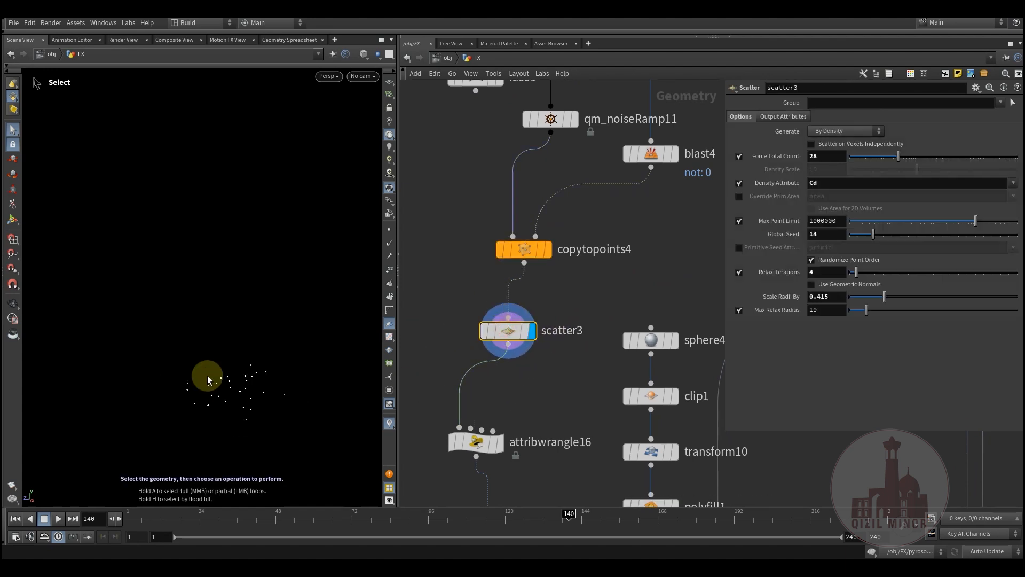
middle_drag(531, 394, 552, 358)
key(r)
click(550, 340)
middle_drag(549, 393, 488, 384)
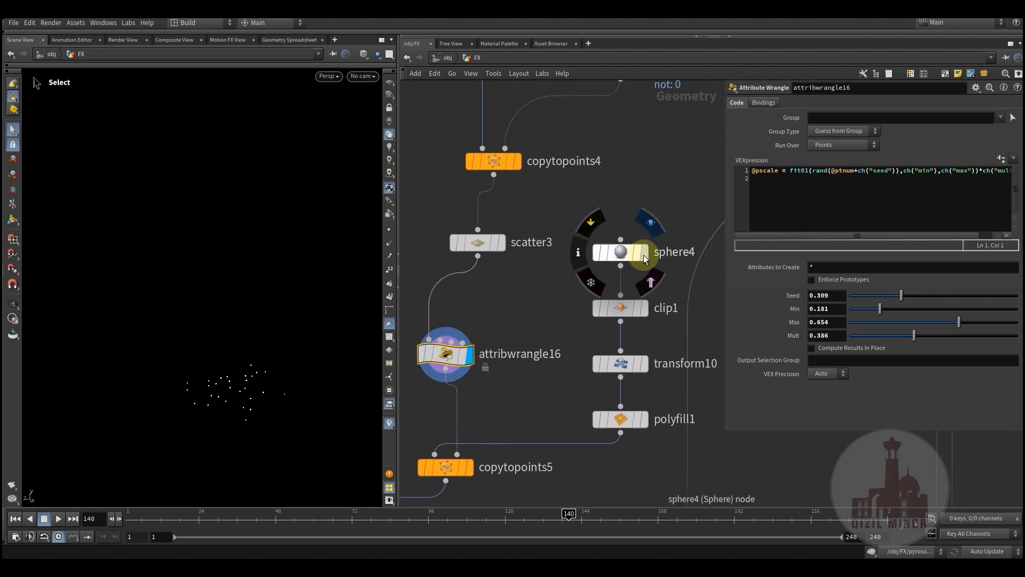
- Display sphere4 and clip1 in turn, examining the sphere's parameters and the clipped dome
click(643, 255)
click(621, 258)
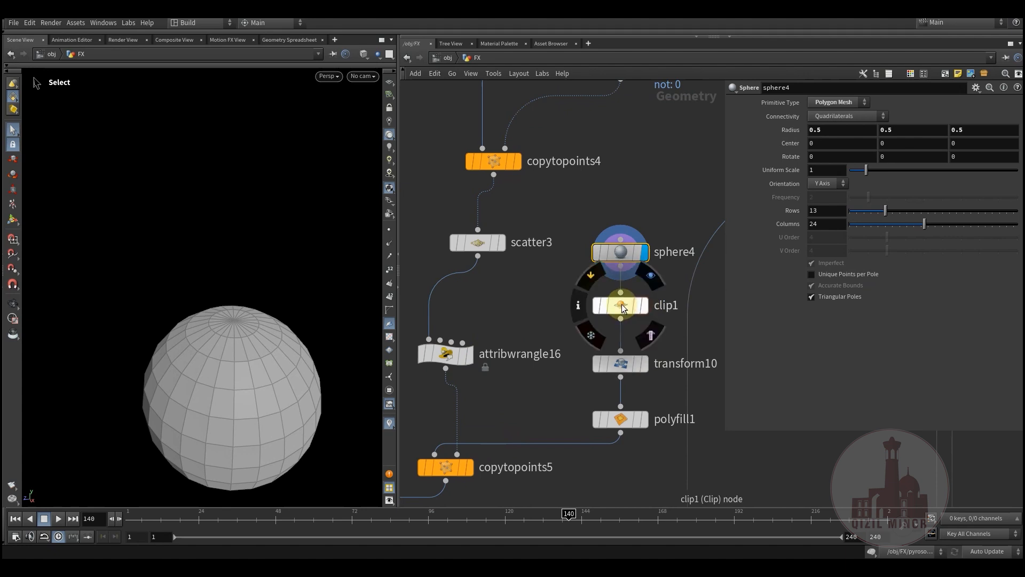
click(646, 313)
click(626, 310)
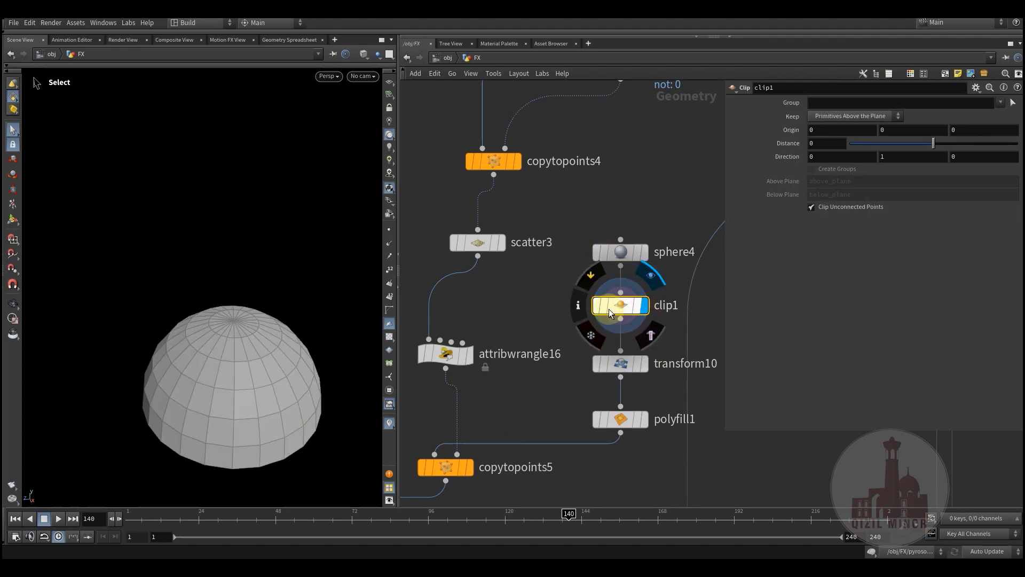
alt+drag(294, 387, 251, 347)
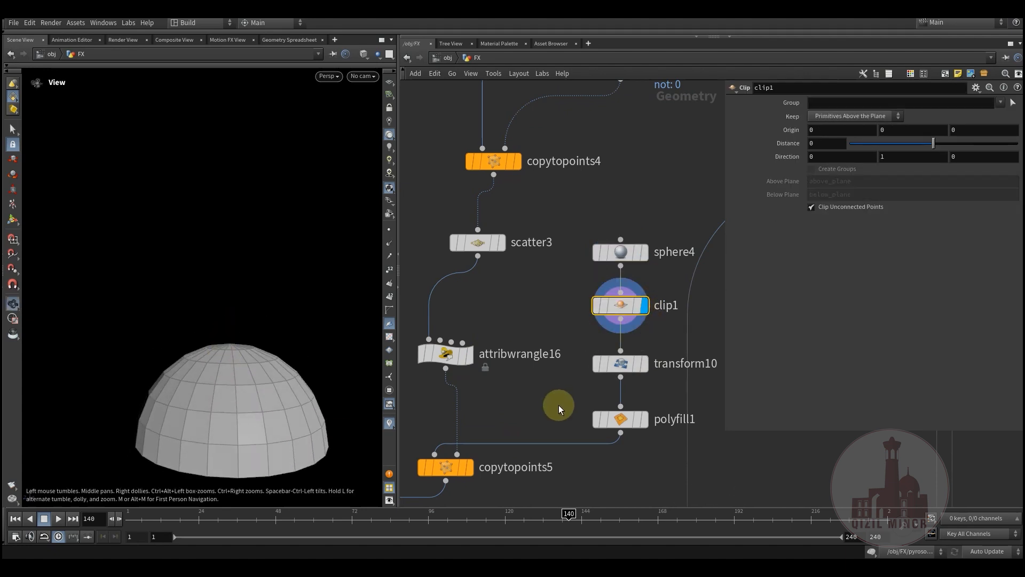
- Display transform10 and polyfill1 in turn to examine the flattened dome and its hole-filling settings
middle_drag(590, 413, 585, 353)
click(638, 303)
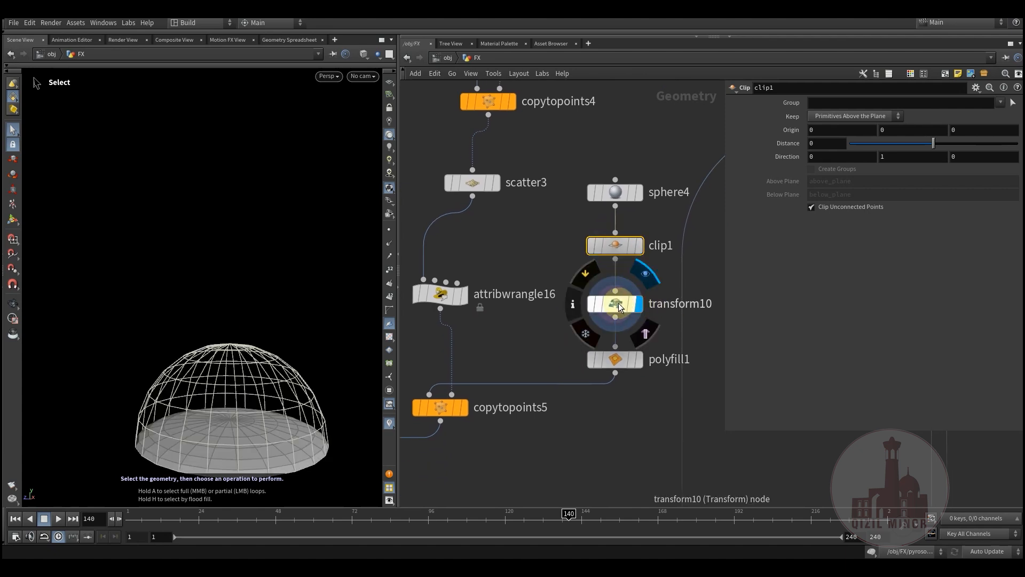
click(618, 303)
key(Escape)
drag(206, 386, 235, 374)
key(s)
click(639, 359)
click(615, 364)
- Display copytopoints5, examine the copied wax discs from several angles, and trace its output to merge2
click(463, 412)
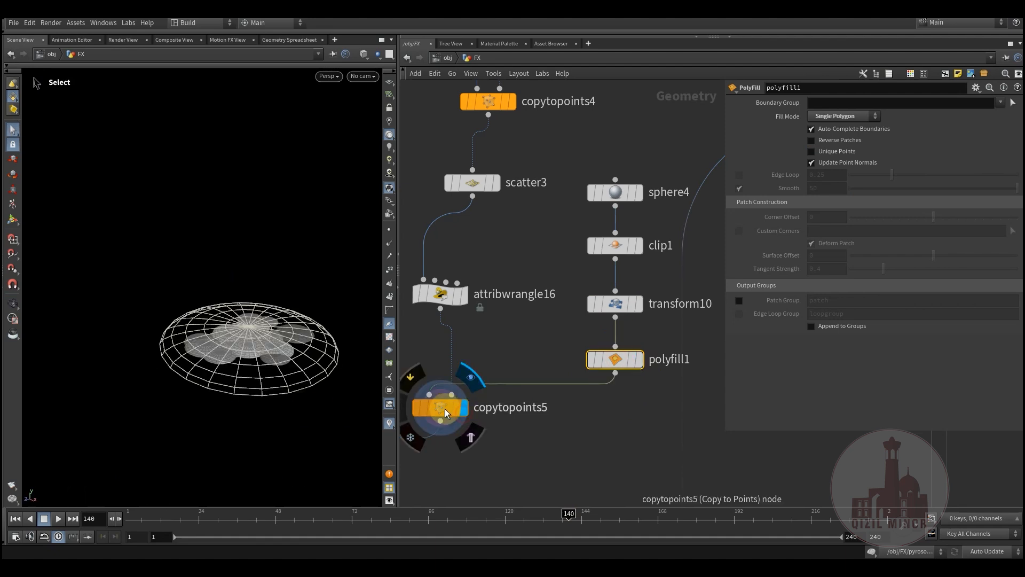
click(446, 413)
middle_drag(429, 445, 522, 406)
alt+drag(224, 326, 260, 350)
middle_drag(458, 354, 657, 256)
scroll(476, 384, down, 2)
middle_drag(537, 486, 548, 330)
middle_drag(474, 447, 510, 329)
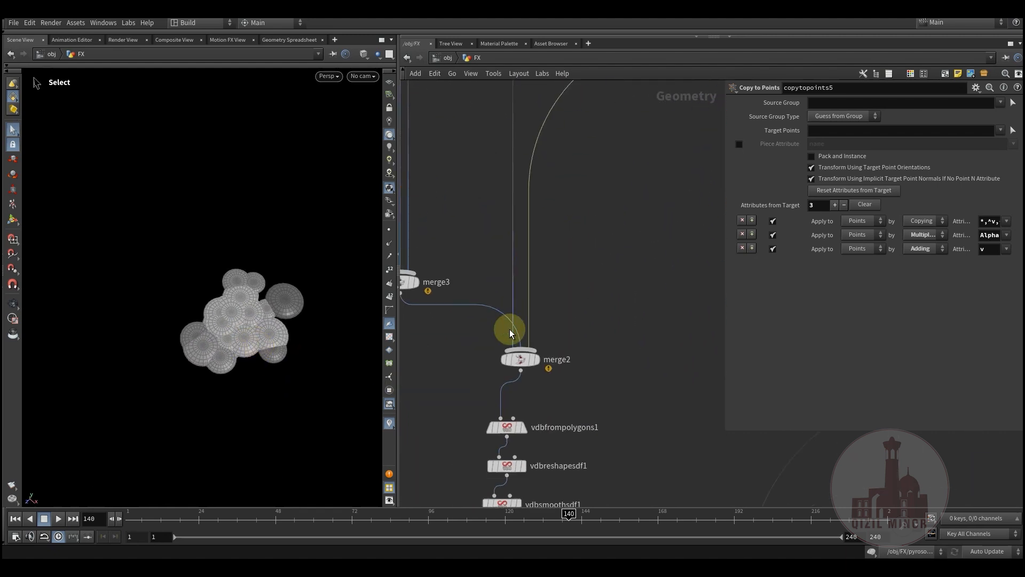
alt+drag(251, 331, 232, 283)
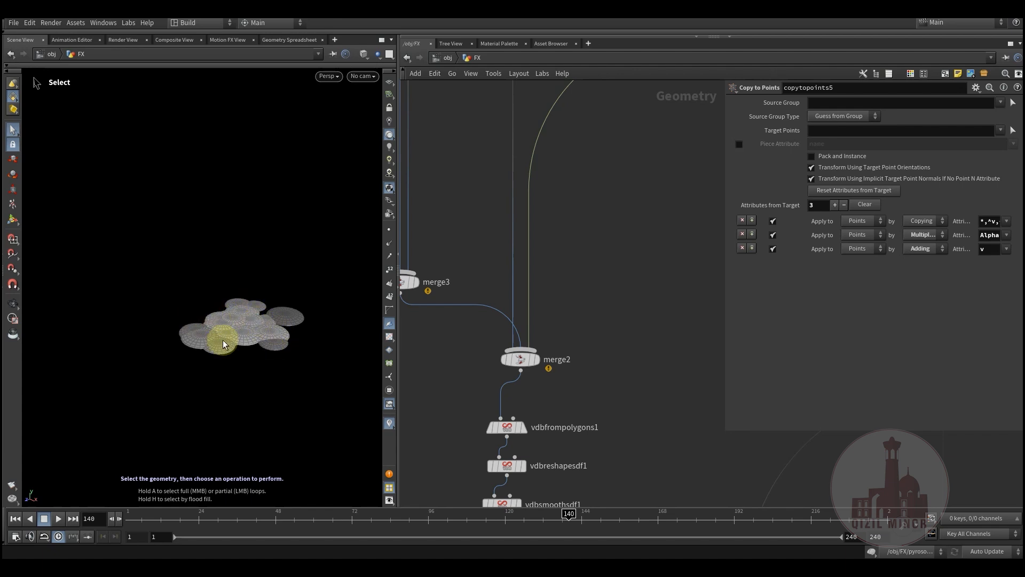
- Display merge2 and examine the combined candle, drips and wax base along with its merge inputs
click(540, 340)
click(521, 360)
alt+drag(191, 311, 237, 352)
click(498, 445)
middle_drag(593, 386, 607, 261)
mouse_move(172, 343)
alt+mouse_down()
mouse_move(213, 367)
mouse_move(215, 351)
mouse_move(184, 348)
alt+mouse_up()
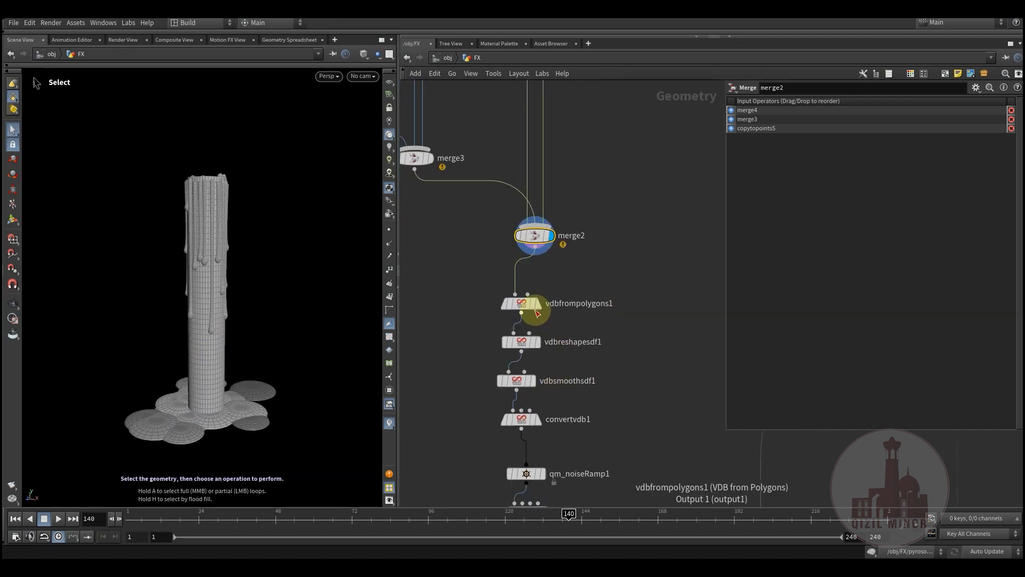
- Display vdbfrompolygons1 and vdbreshapesdf1 in turn, inspecting the candle volume, voxel size and erode settings
click(540, 305)
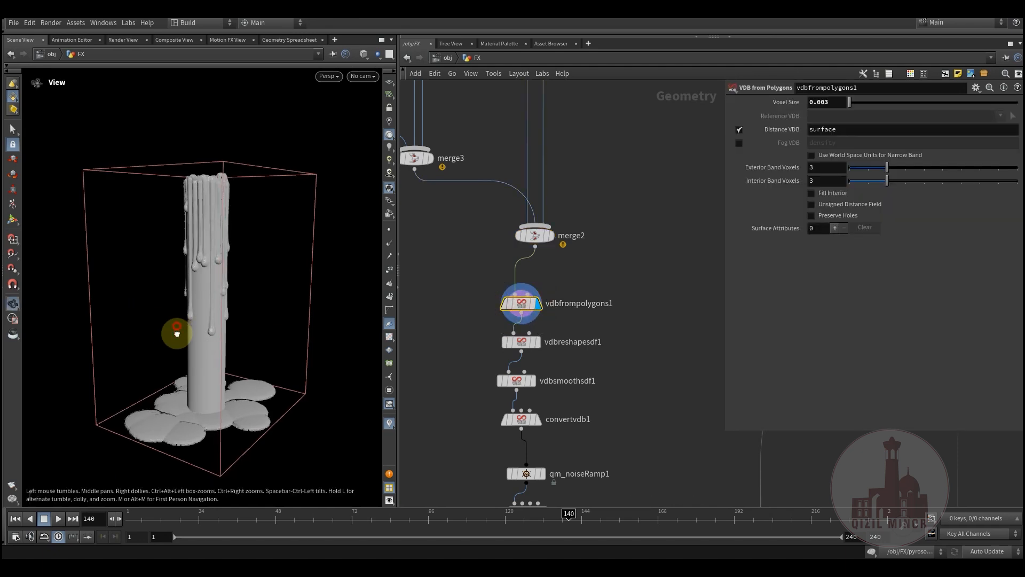
alt+drag(170, 357, 324, 412)
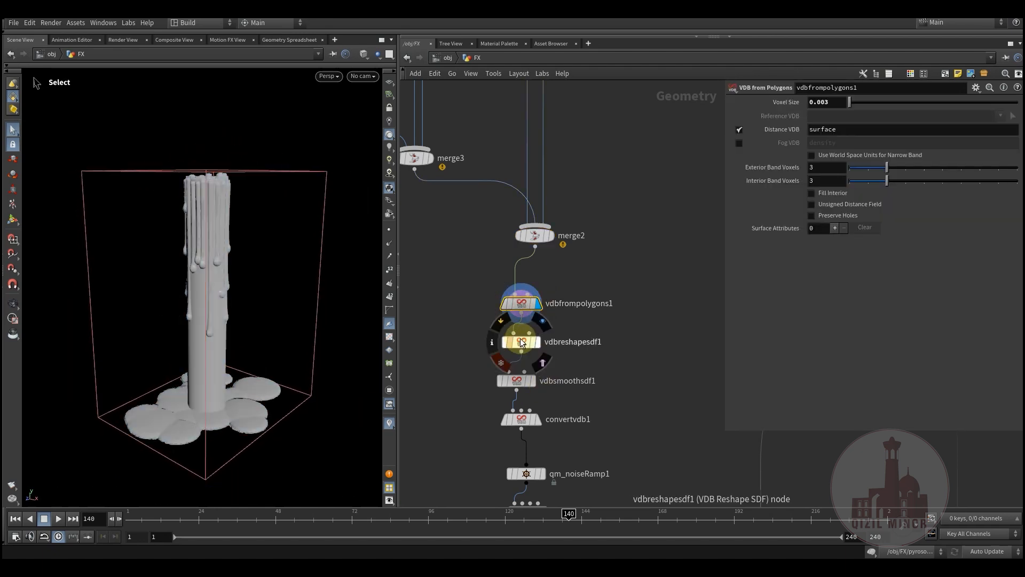
click(542, 331)
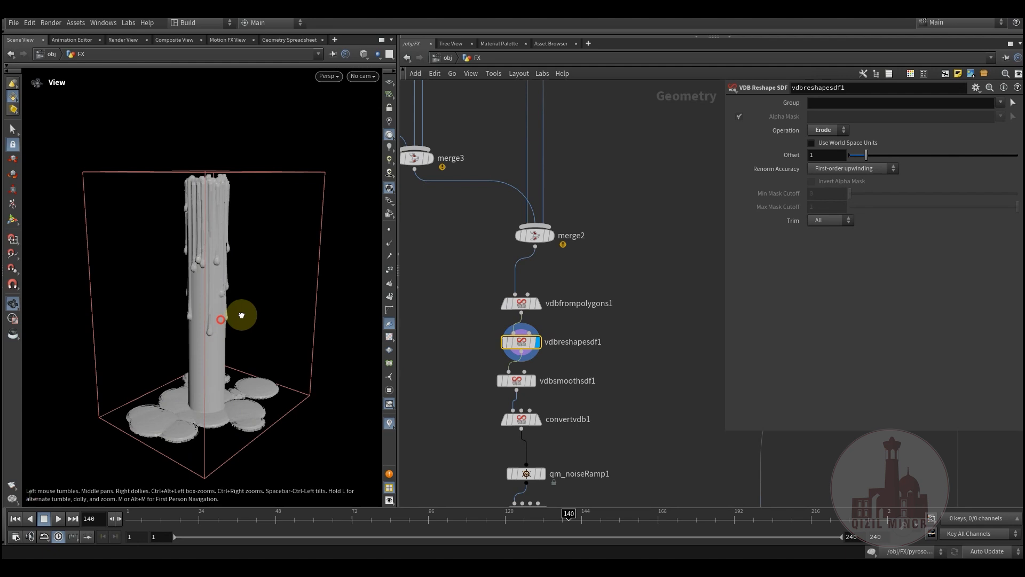
alt+drag(240, 316, 223, 324)
mouse_move(565, 345)
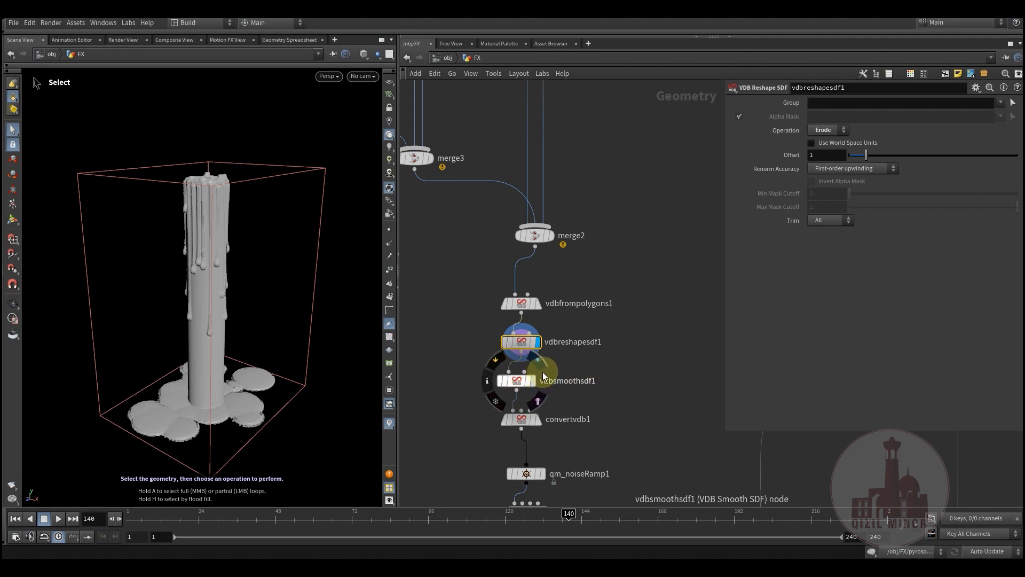
- Display vdbsmoothsdf1 and convertvdb1 in turn, inspecting the smoothing settings and the candle converted to polygons
click(540, 371)
mouse_move(196, 300)
alt+mouse_down()
mouse_move(194, 331)
mouse_move(245, 290)
mouse_move(197, 270)
mouse_move(190, 293)
alt+mouse_up()
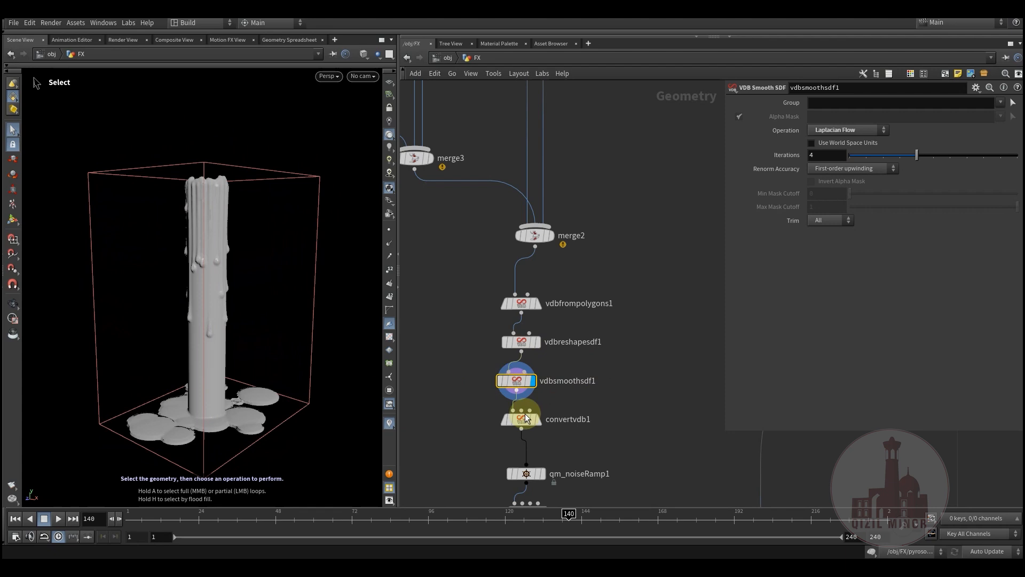
mouse_move(540, 423)
click(549, 401)
click(522, 419)
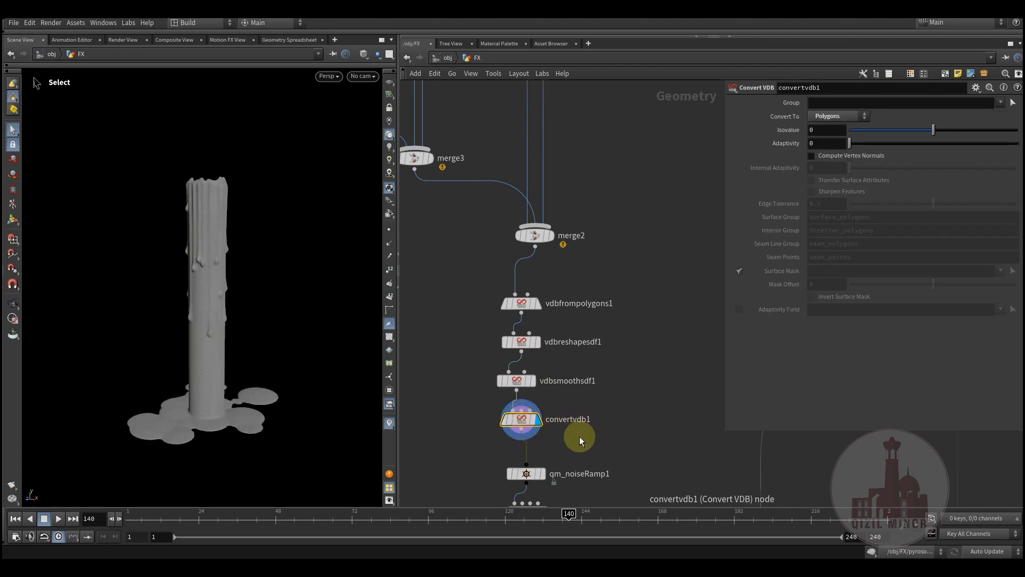
middle_drag(579, 437, 583, 365)
alt+drag(141, 369, 142, 301)
right_drag(142, 300, 149, 345)
mouse_move(149, 345)
mouse_down()
mouse_move(174, 325)
mouse_move(176, 272)
mouse_move(130, 281)
mouse_move(193, 338)
mouse_move(160, 270)
mouse_move(155, 322)
mouse_move(185, 307)
mouse_move(149, 335)
mouse_up()
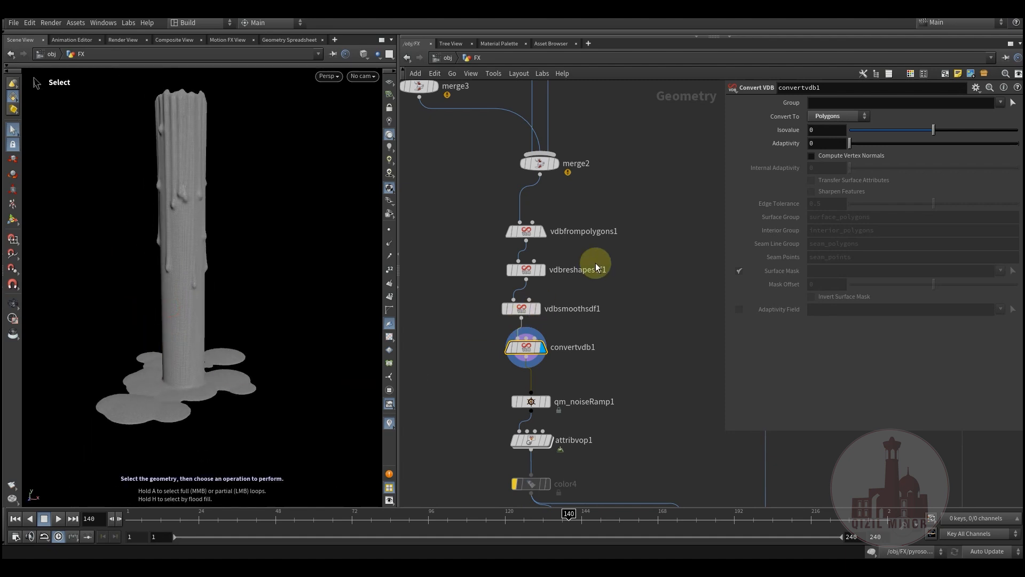
- Go back up the network to the branches feeding merge5 and display resample3 with its segment settings
middle_drag(622, 287, 602, 500)
right_drag(601, 471, 600, 386)
middle_drag(506, 158, 524, 343)
scroll(524, 344, up, 3)
scroll(505, 377, up, 3)
middle_drag(498, 391, 501, 440)
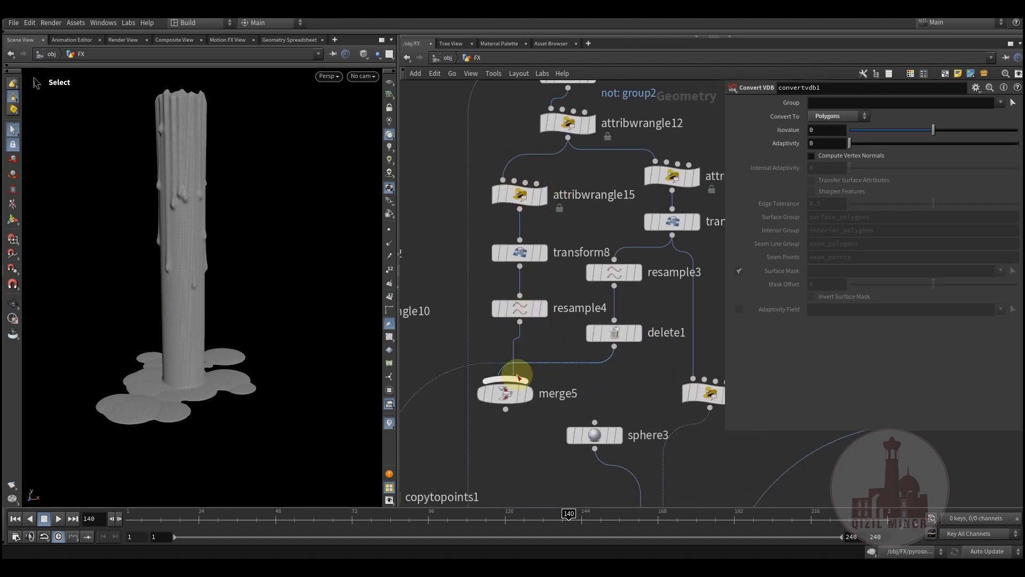
mouse_move(640, 278)
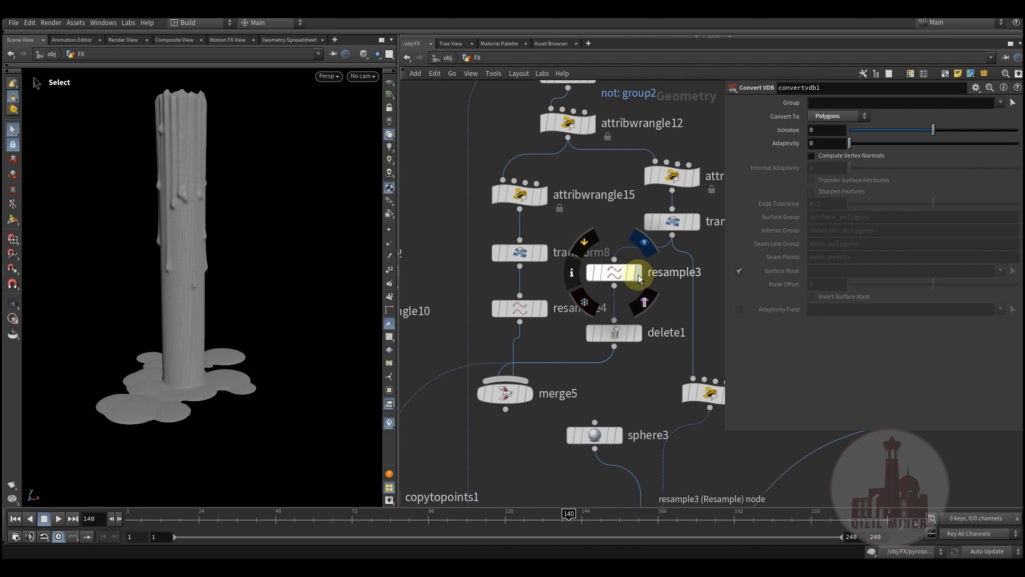
click(635, 273)
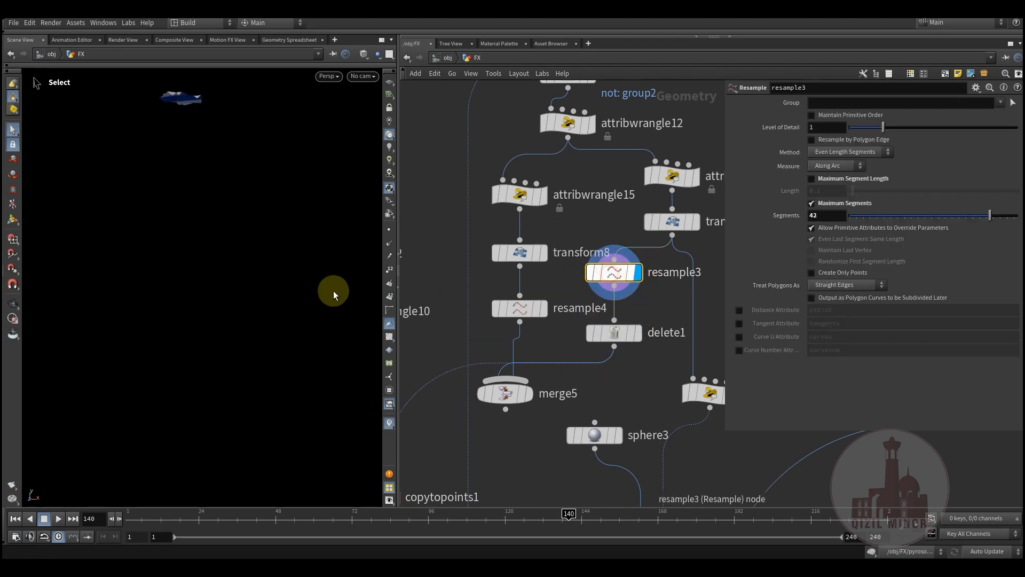
- Display attribwrangle15 and transform8 in turn to check the pscale range, translation and uniform scale
click(543, 196)
click(527, 197)
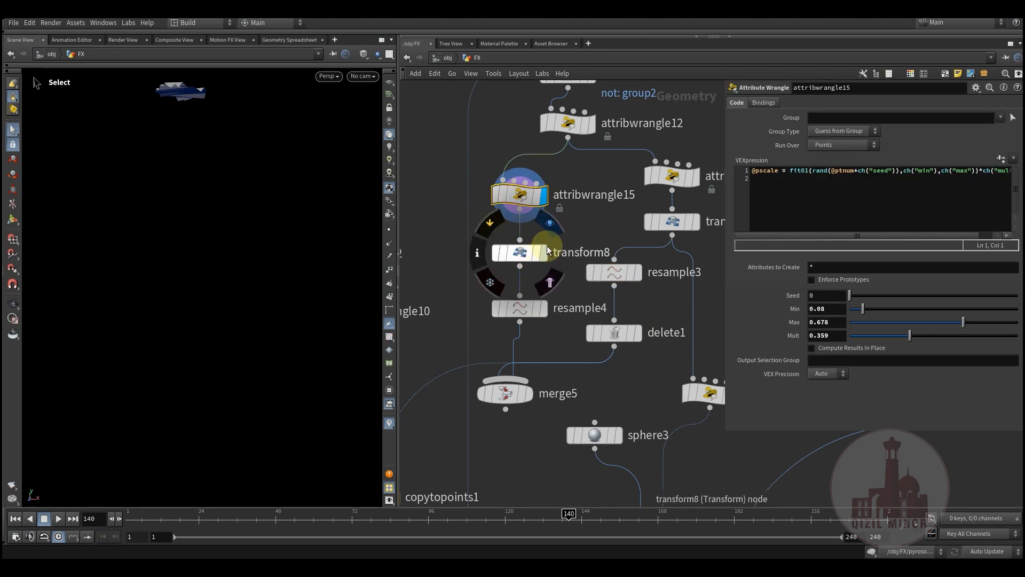
click(544, 253)
click(524, 253)
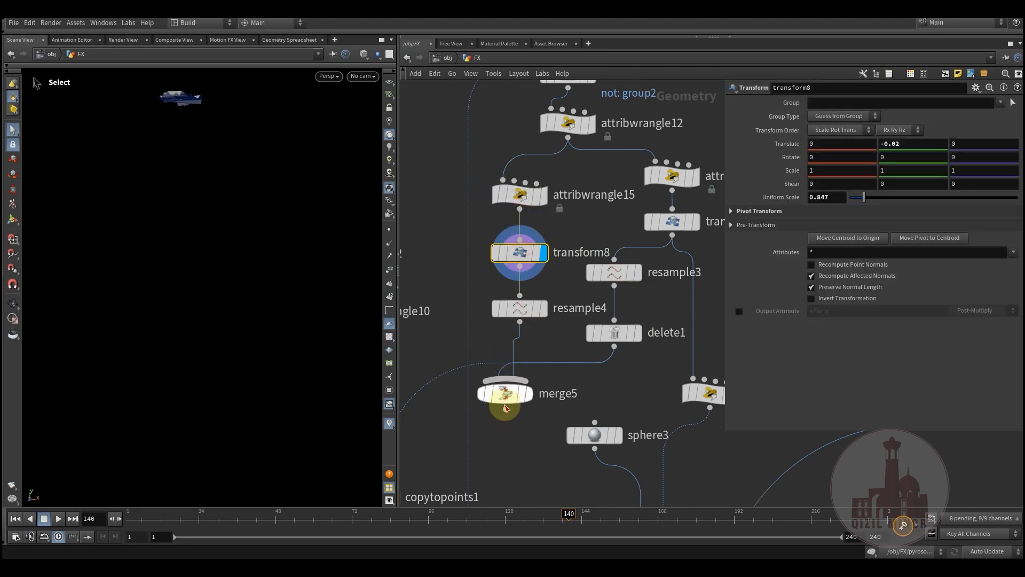
- Trace the branches between attribwrangle12 and copytopoints1, and compare the pscale parameters of attribwrangle9 and attribwrangle15
middle_drag(522, 411, 599, 331)
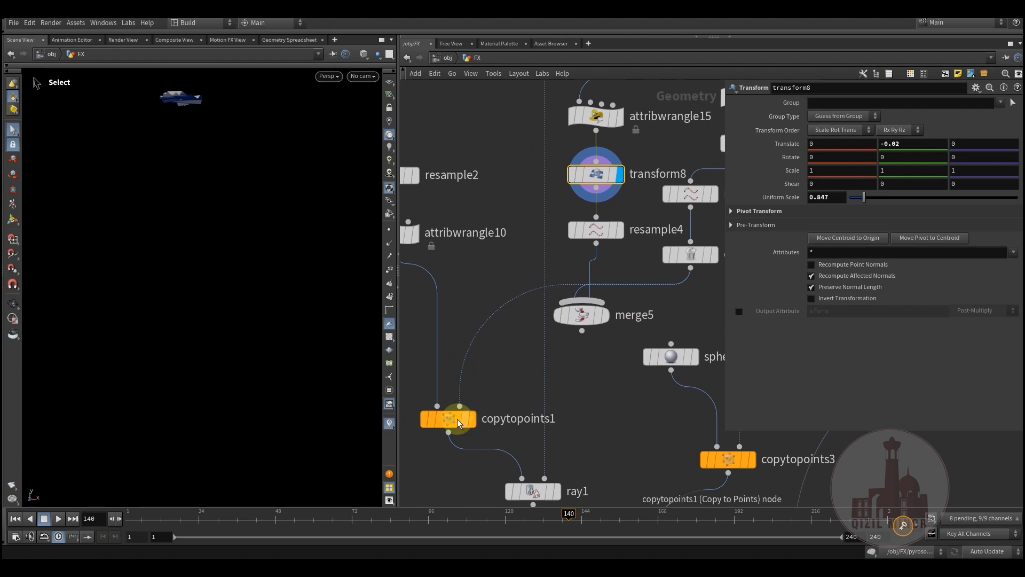
middle_drag(489, 391, 528, 371)
middle_drag(616, 342, 564, 415)
scroll(564, 416, down, 3)
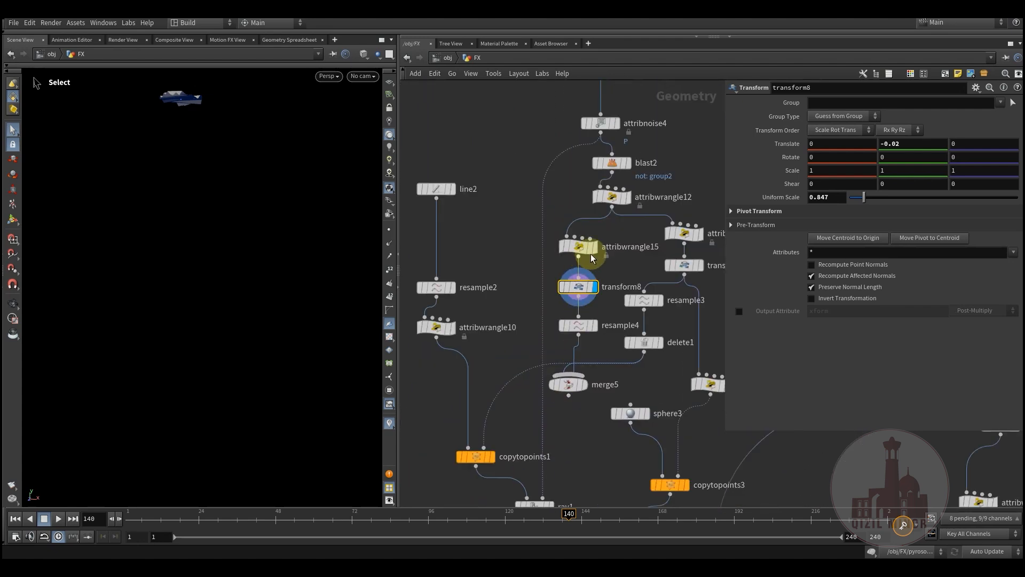
scroll(580, 404, up, 2)
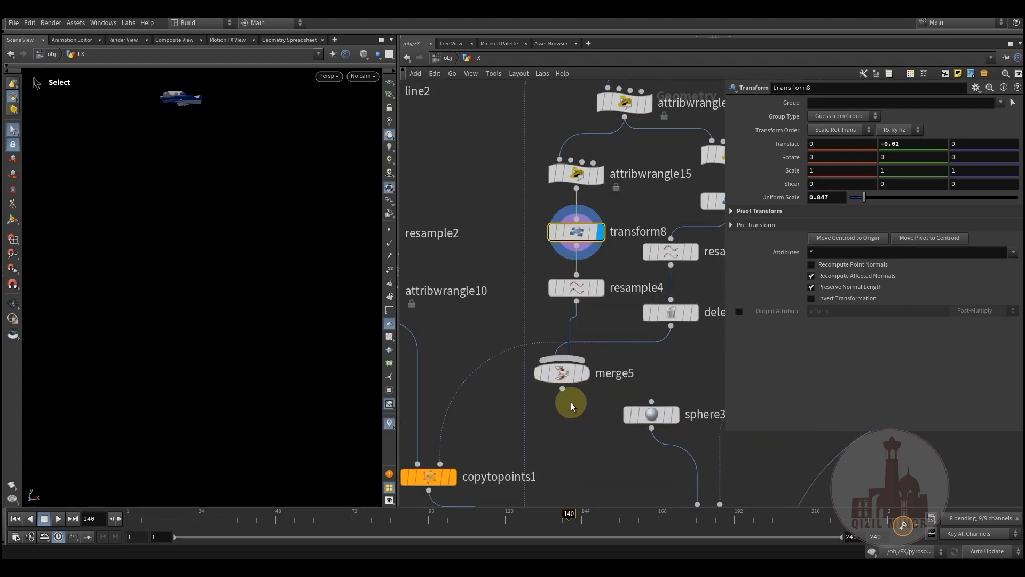
middle_drag(580, 410, 562, 506)
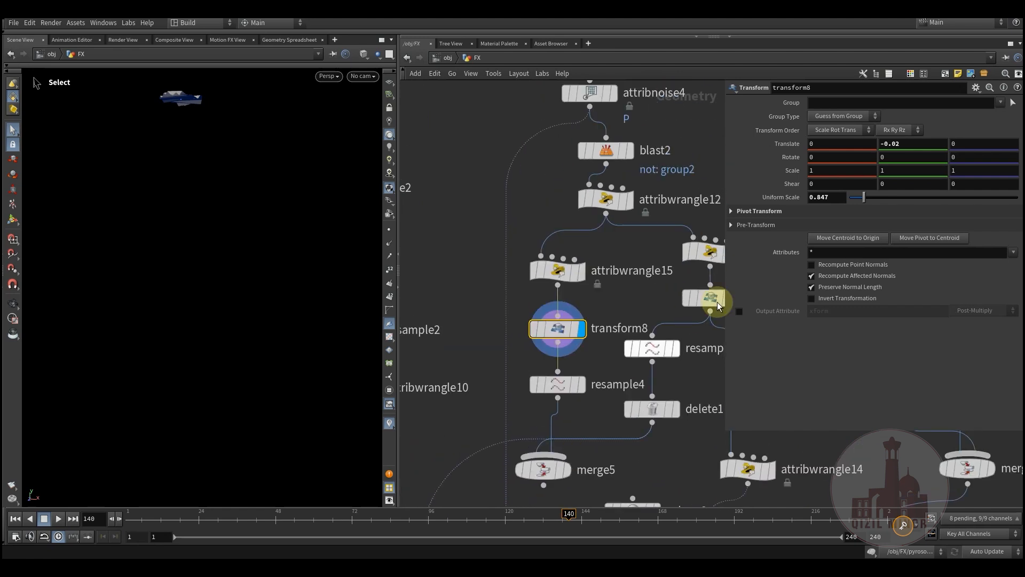
click(706, 260)
middle_drag(466, 383, 385, 296)
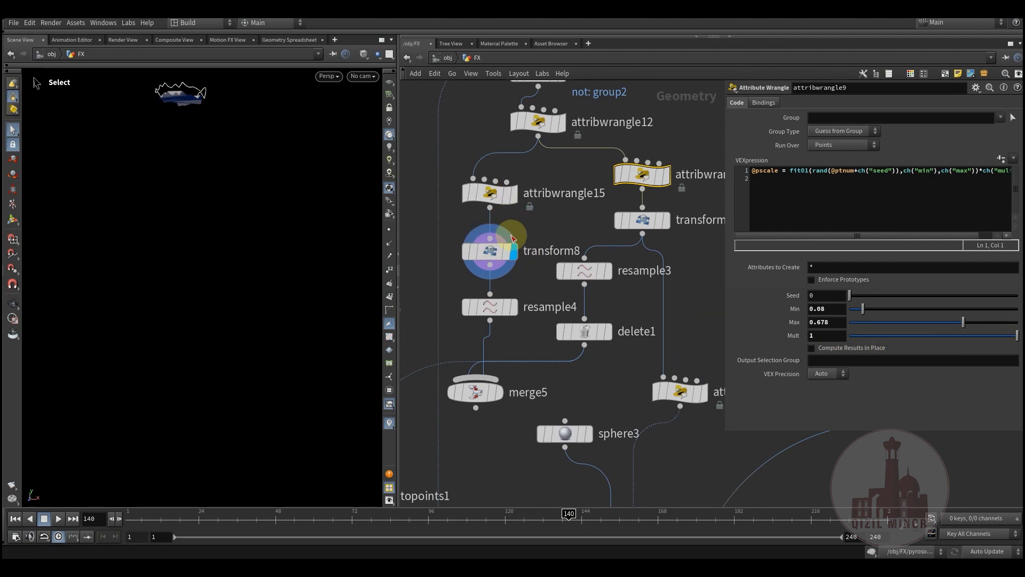
click(497, 199)
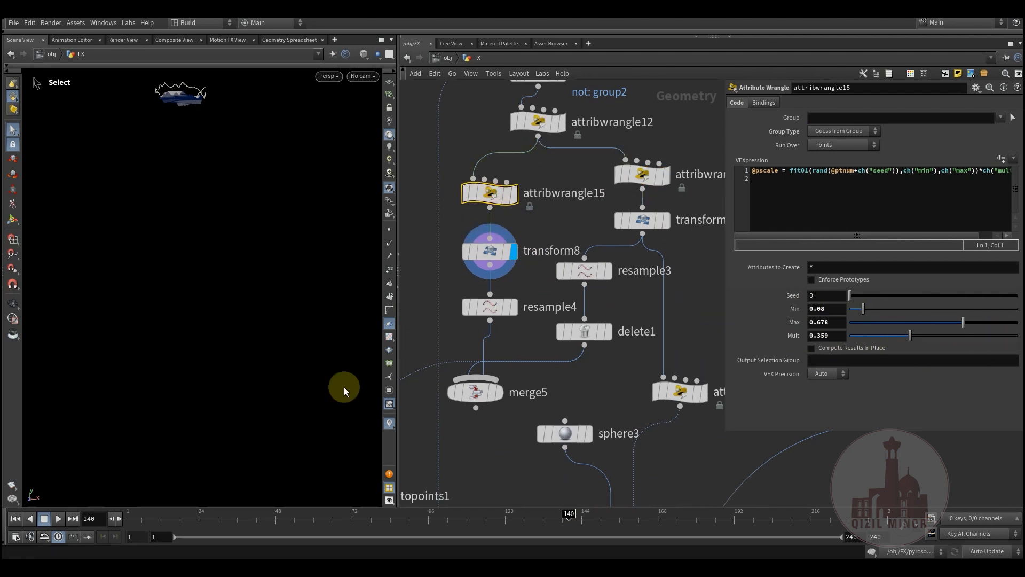
- Check resample4's segment settings and connect the output of merge5 to the second input of copytopoints1
click(489, 307)
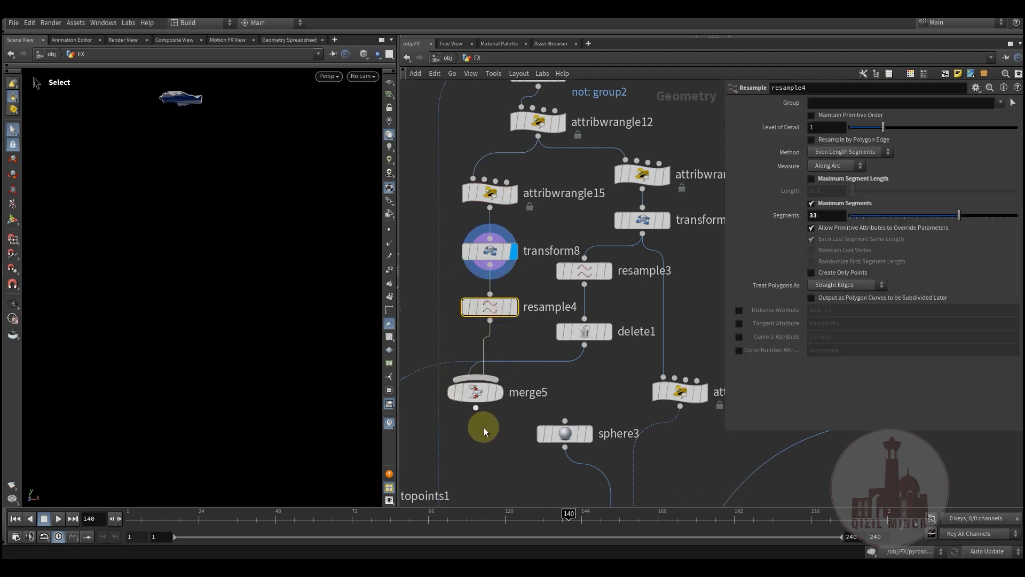
middle_drag(476, 434, 555, 360)
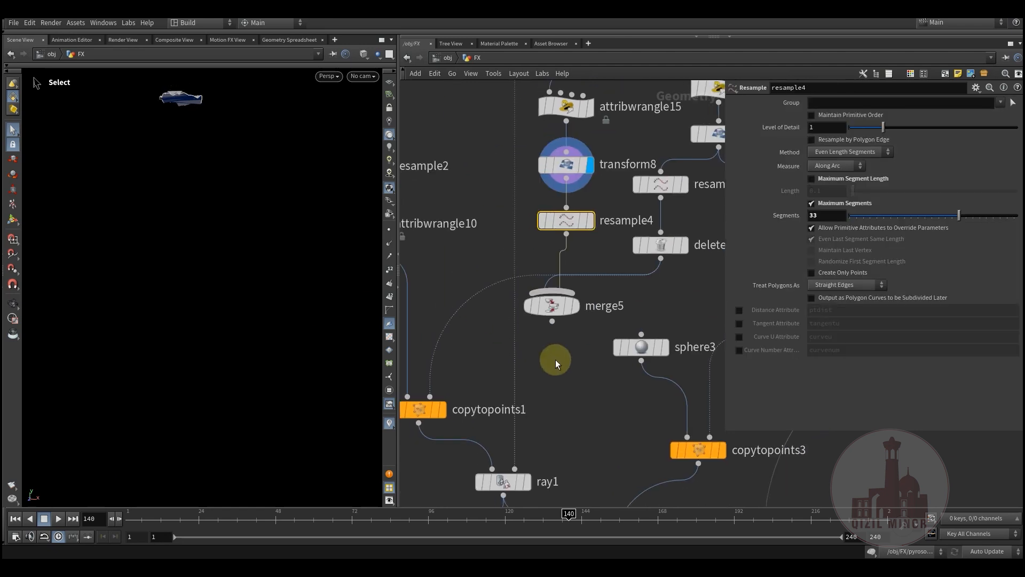
click(552, 321)
click(429, 397)
- Display convertvdb1 further down the network and inspect the wax drips near the candle's upper rim
middle_drag(570, 397, 549, 254)
scroll(547, 266, down, 6)
middle_drag(566, 381, 535, 200)
scroll(545, 424, up, 4)
middle_drag(532, 407, 483, 419)
scroll(533, 338, up, 3)
middle_drag(510, 371, 498, 337)
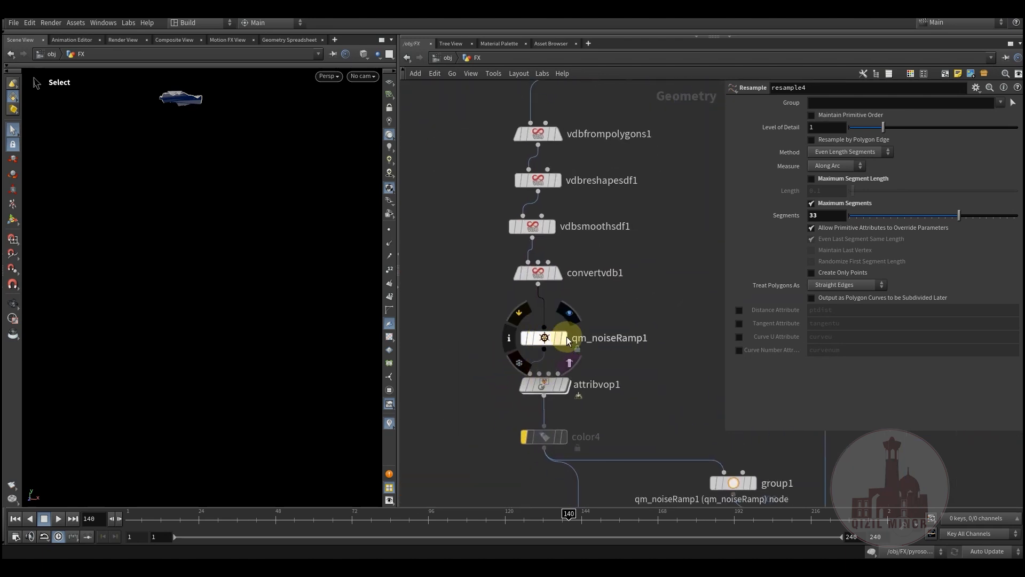
click(558, 273)
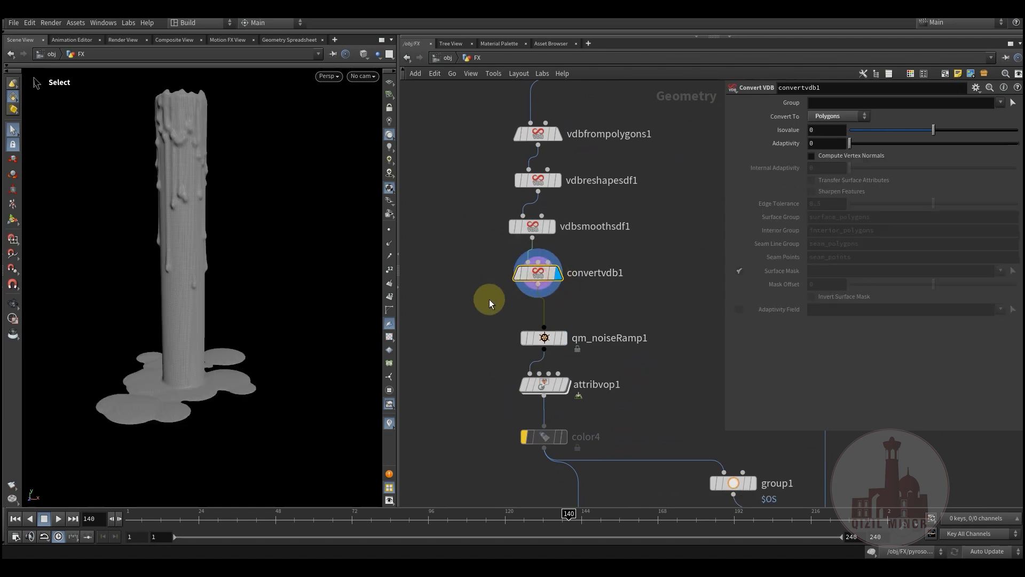
middle_drag(451, 272, 444, 394)
alt+middle_drag(181, 166, 213, 341)
alt+drag(213, 340, 163, 354)
alt+right_drag(165, 354, 276, 310)
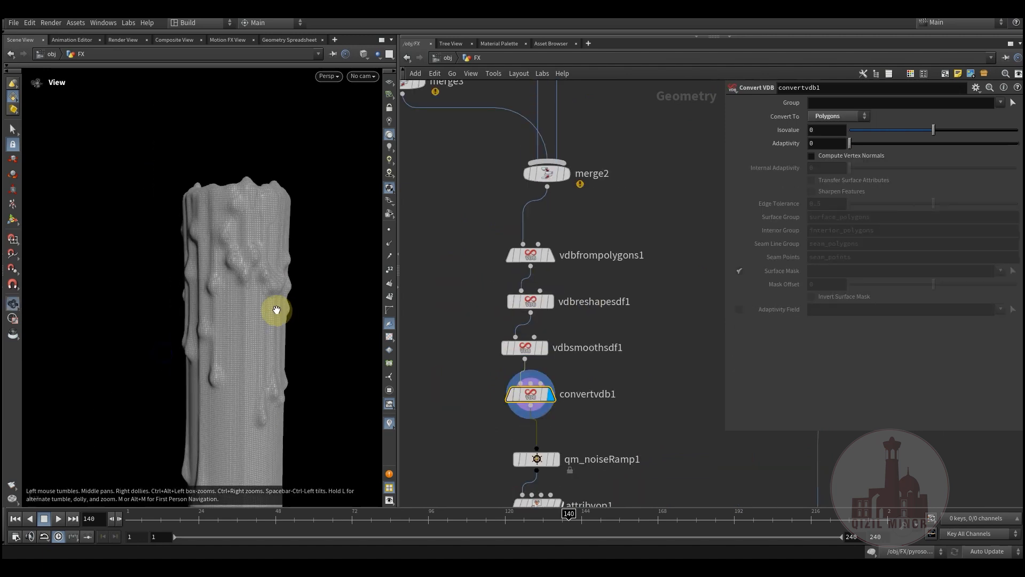
- Try Mult values of 0.908, 0.924 and 0.771 on attribwrangle15, then settle on 0.369
middle_drag(464, 206, 520, 466)
middle_drag(502, 252, 559, 383)
scroll(535, 342, up, 2)
middle_drag(552, 119, 573, 285)
click(549, 279)
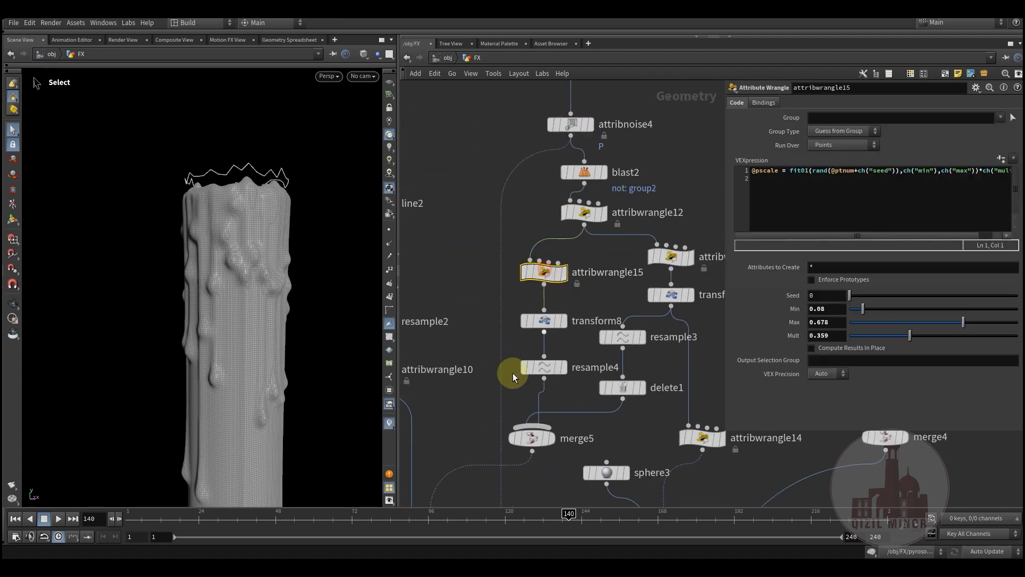
drag(915, 335, 1002, 352)
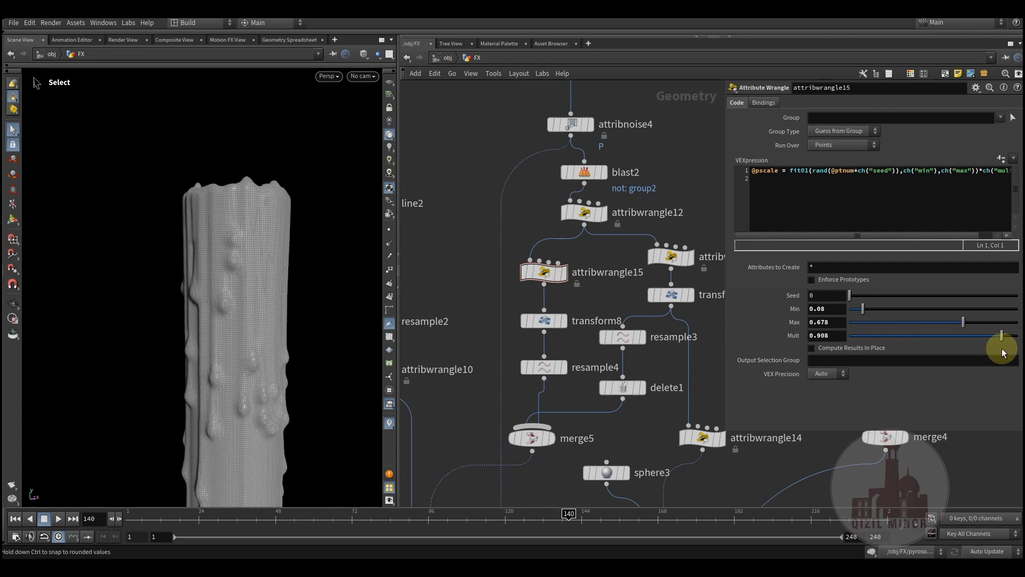
drag(920, 345, 1010, 331)
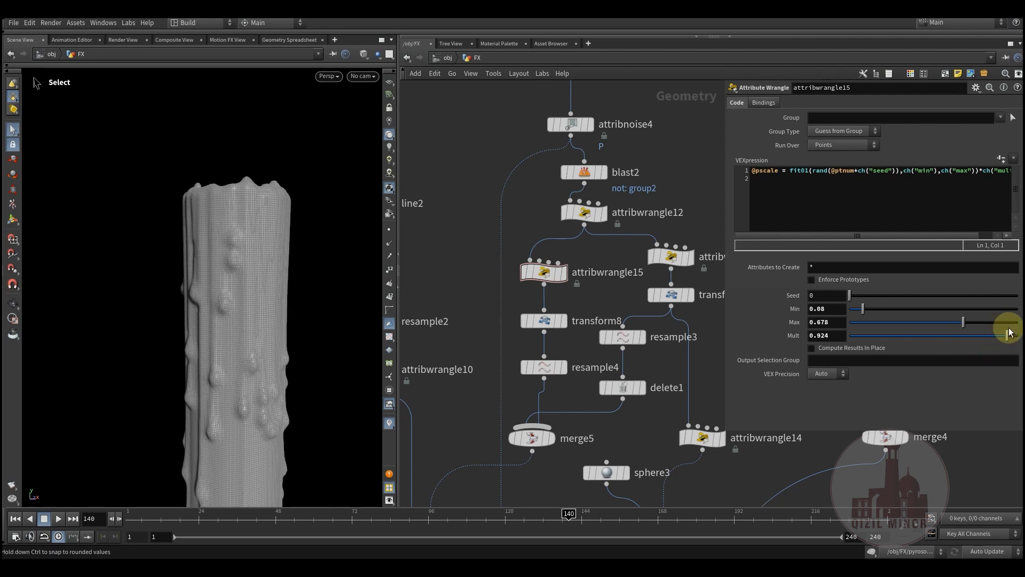
click(980, 334)
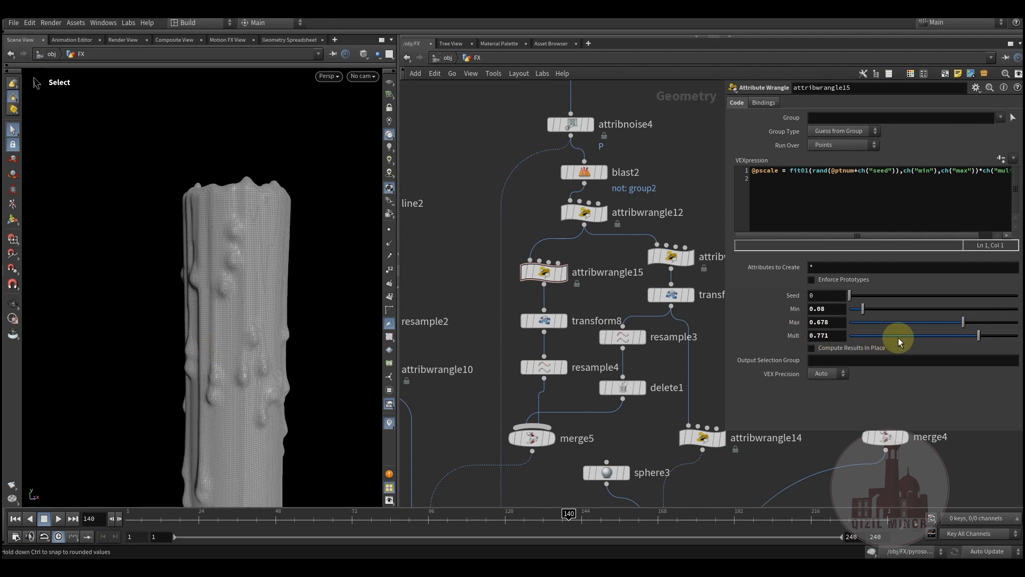
drag(909, 334, 911, 335)
- Examine the whole candle from several angles, checking its drips and the wax pools around its base
mouse_move(259, 312)
alt+mouse_down()
mouse_move(268, 323)
mouse_move(276, 309)
alt+mouse_up()
alt+right_drag(276, 309, 203, 332)
alt+drag(204, 331, 240, 342)
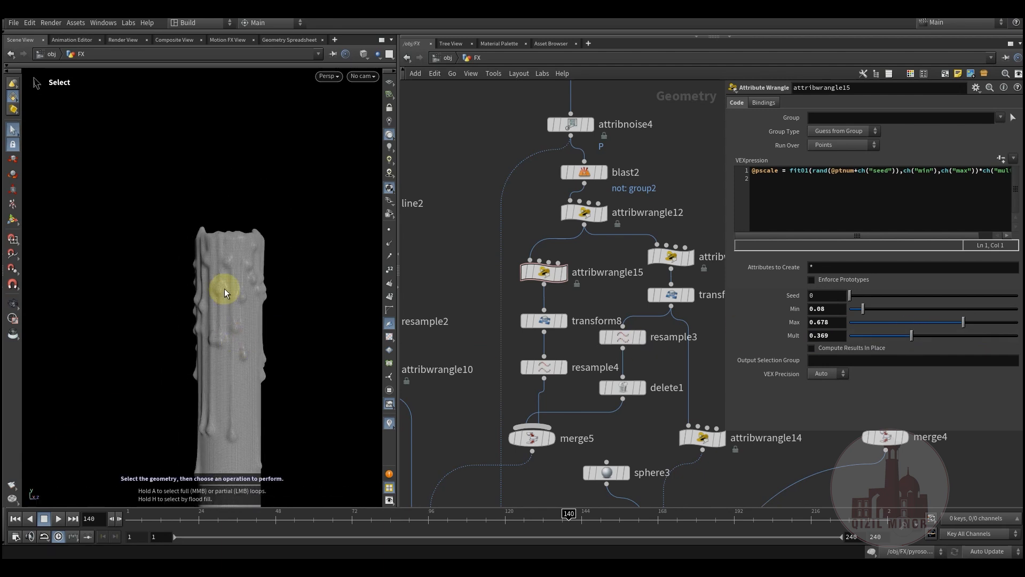
alt+drag(219, 408, 183, 239)
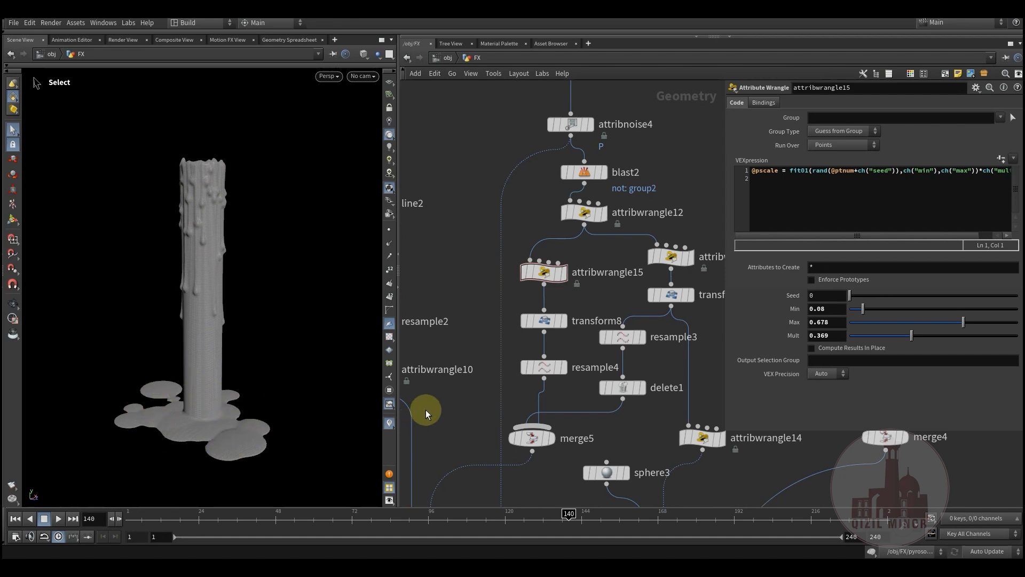
middle_drag(440, 411, 476, 243)
scroll(479, 267, down, 6)
alt+drag(172, 396, 192, 348)
key(s)
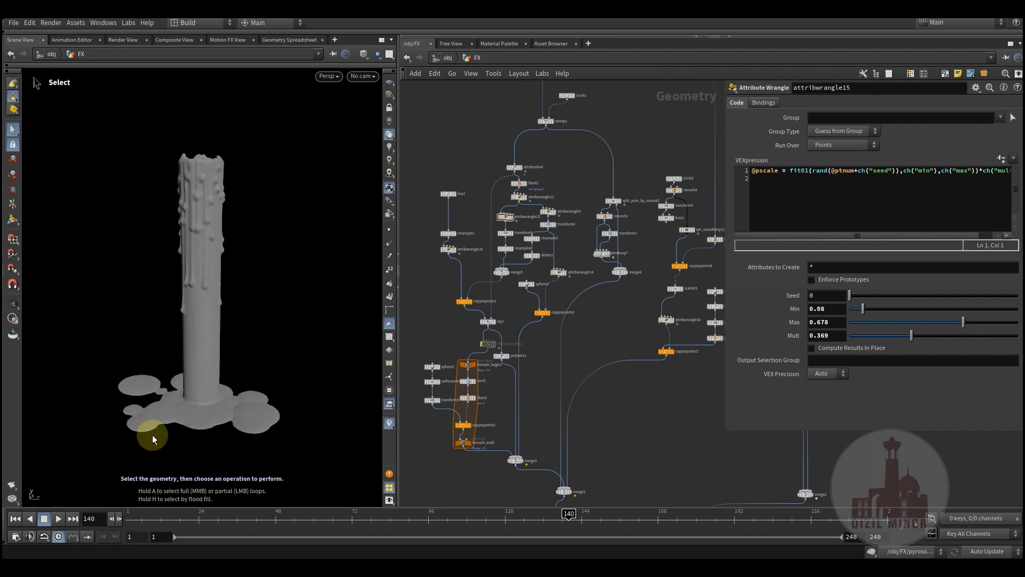
- Go to the pyro simulation branch and display sphere1 to inspect the source sphere and its radius settings
scroll(480, 408, down, 8)
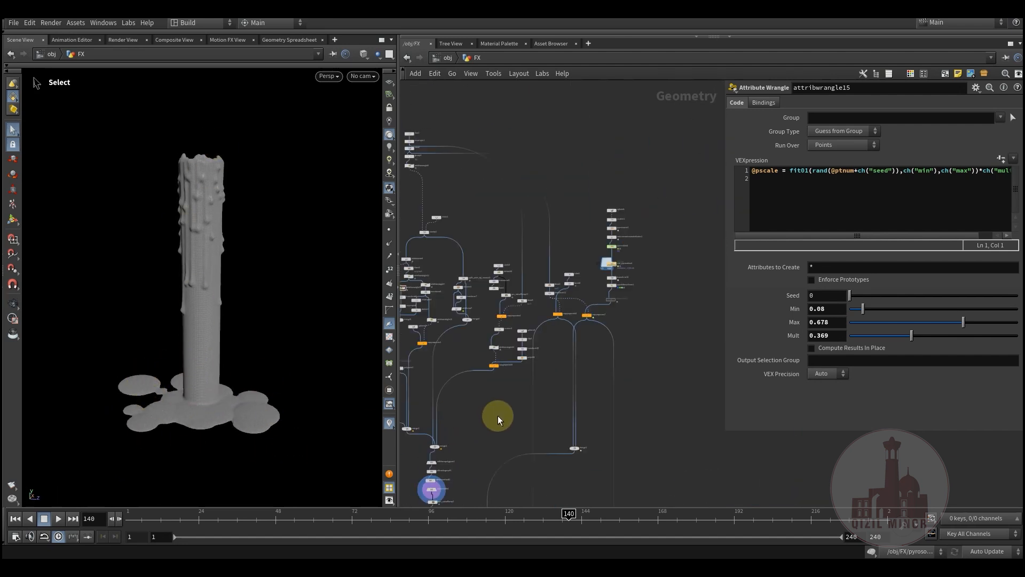
middle_drag(609, 280, 577, 361)
scroll(549, 292, up, 2)
middle_drag(577, 391, 558, 314)
scroll(558, 314, up, 3)
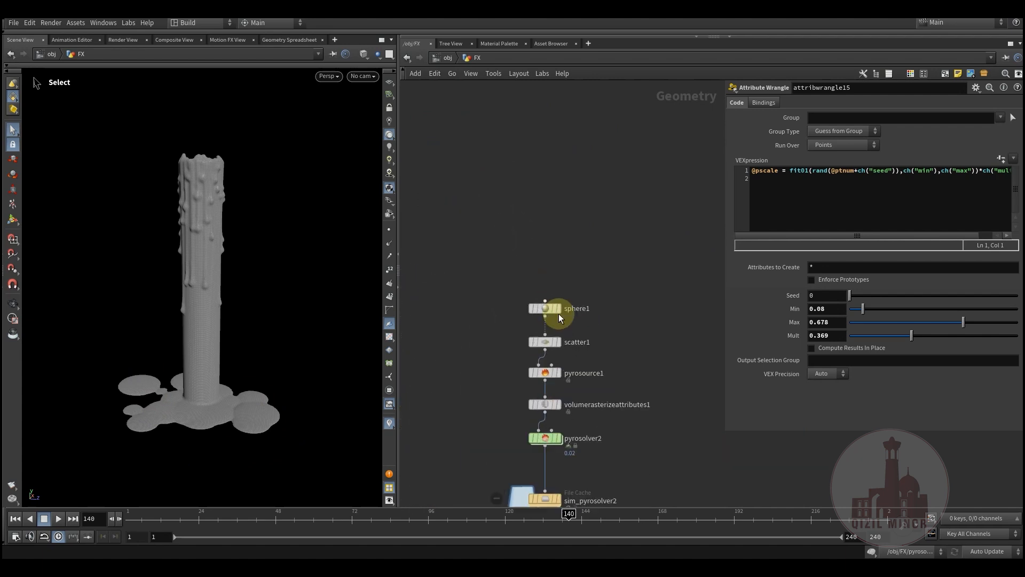
mouse_move(550, 280)
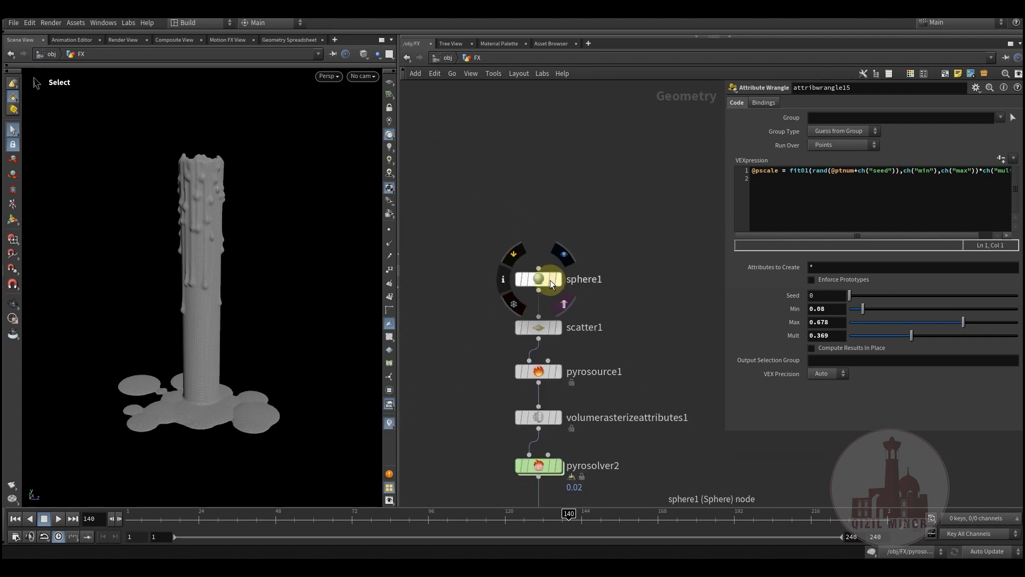
click(564, 251)
click(537, 278)
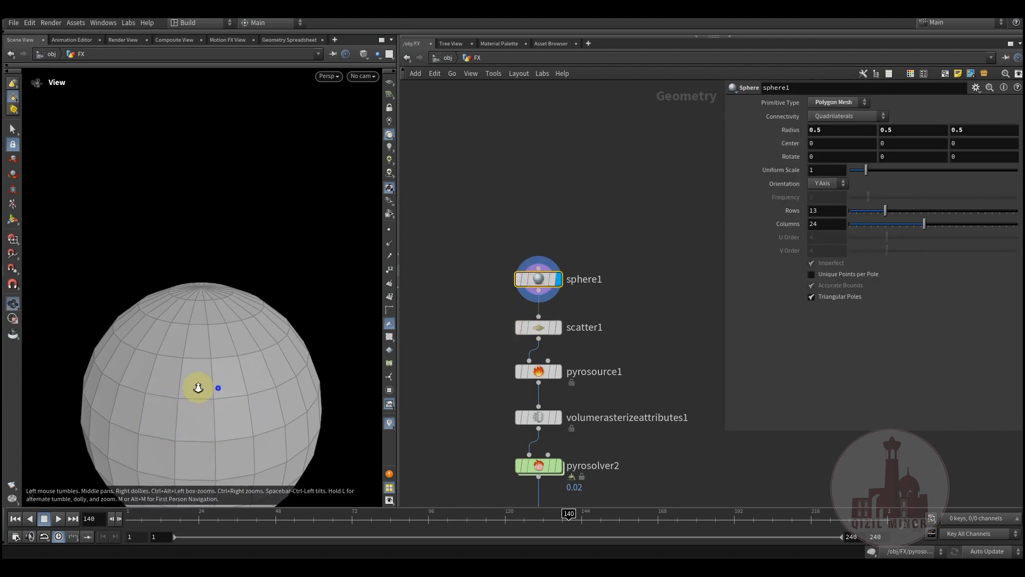
alt+right_drag(196, 388, 73, 446)
alt+middle_drag(190, 419, 174, 358)
alt+drag(174, 357, 209, 315)
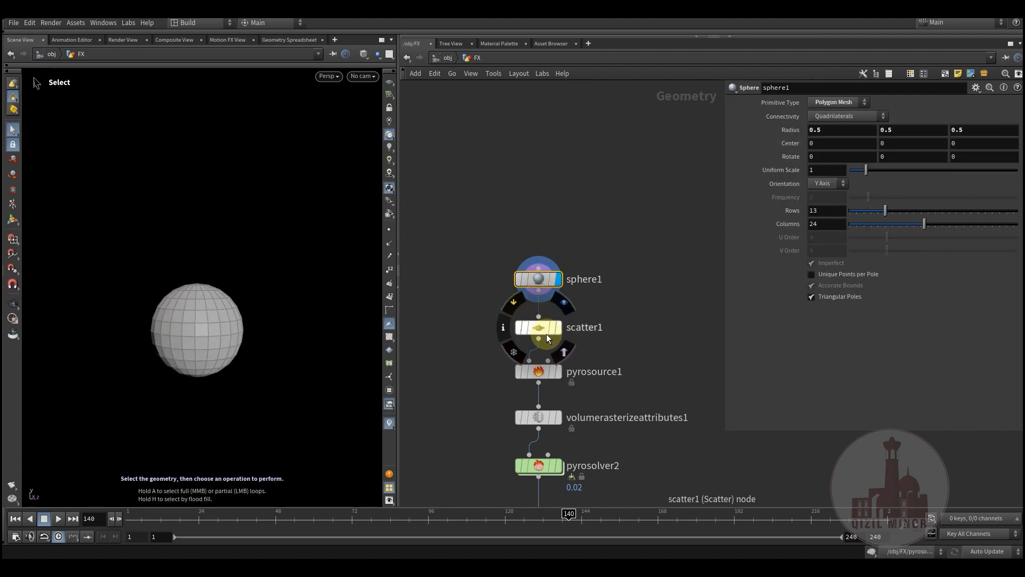
- Display scatter1 and pyrosource1 in turn to check the point count, particle separation and source attributes
click(558, 327)
click(539, 326)
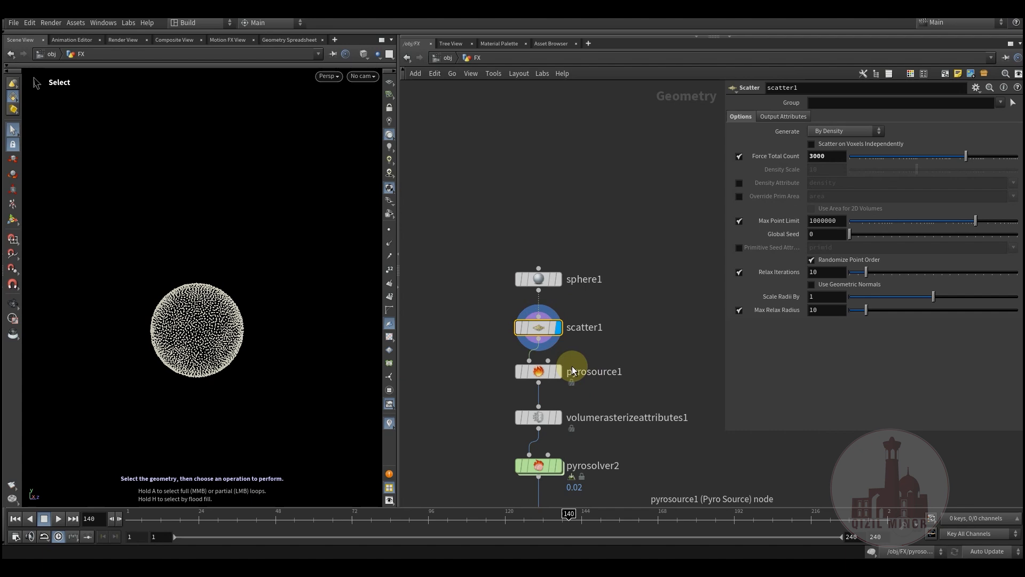
click(558, 371)
click(535, 376)
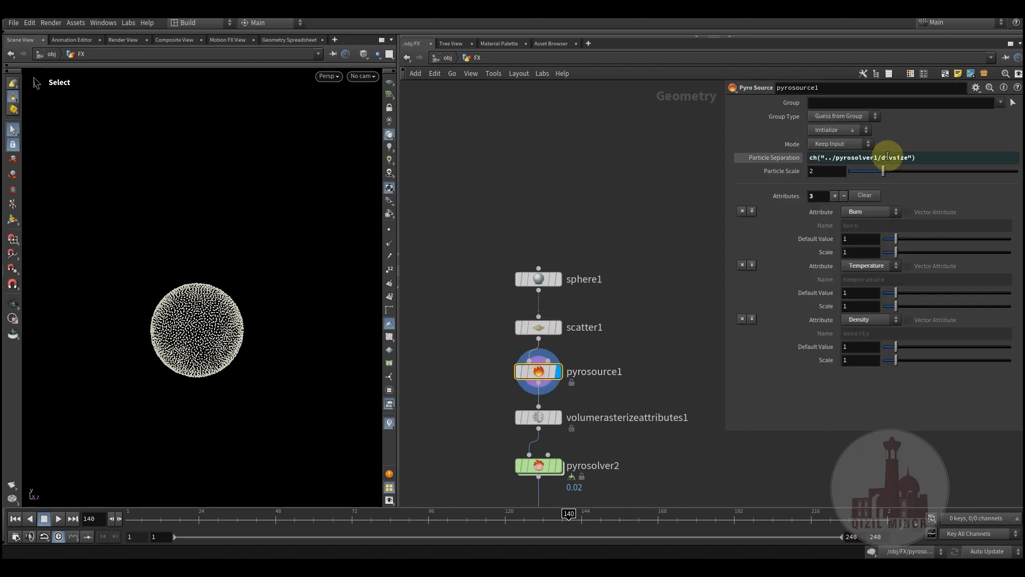
- Display volumerasterizeattributes1 and correct its Voxel Size expression to ch("../pyrosolver2/divsize")
middle_drag(643, 414, 618, 271)
mouse_move(508, 297)
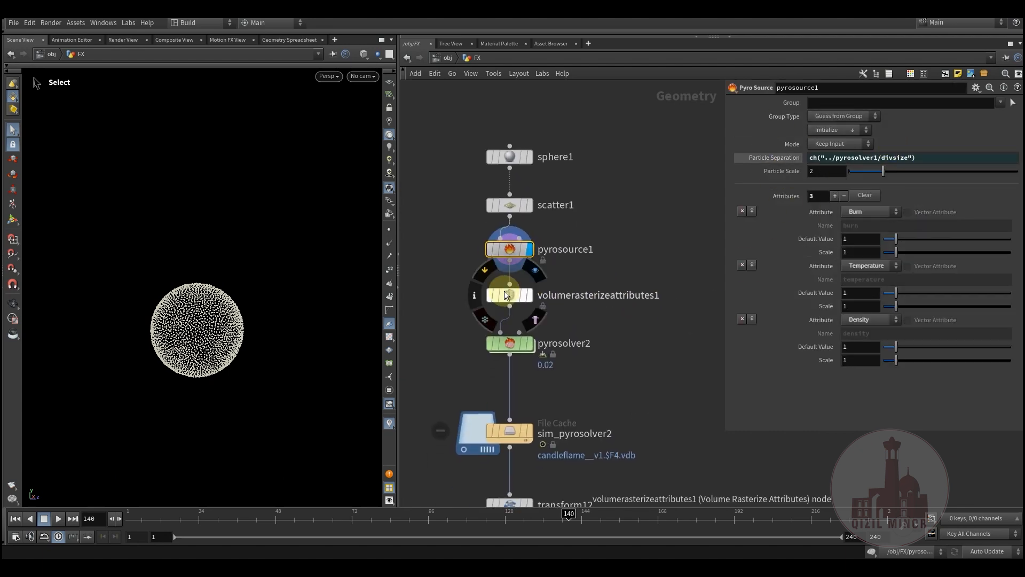
click(537, 275)
click(508, 296)
middle_drag(618, 347, 609, 369)
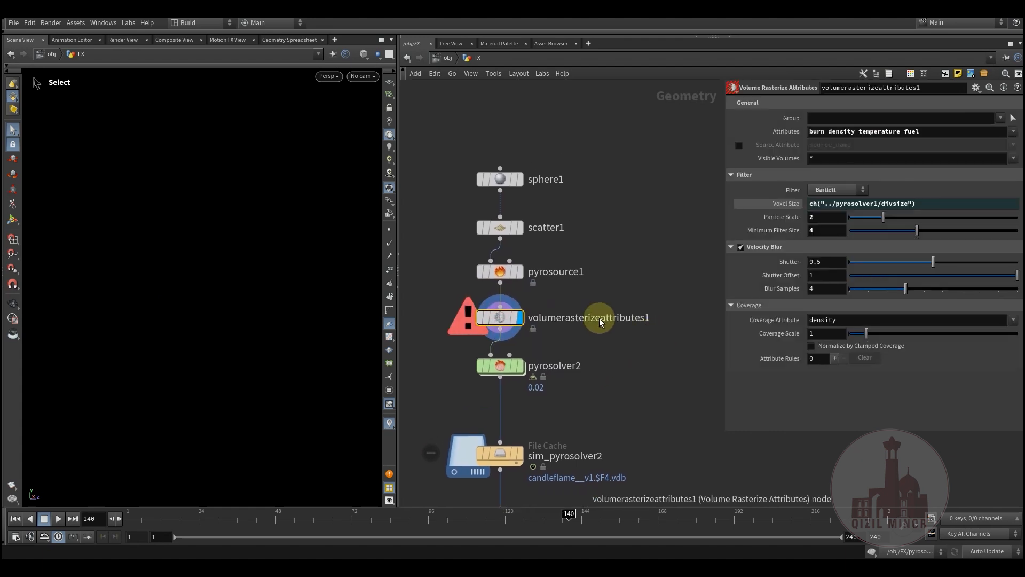
mouse_move(501, 373)
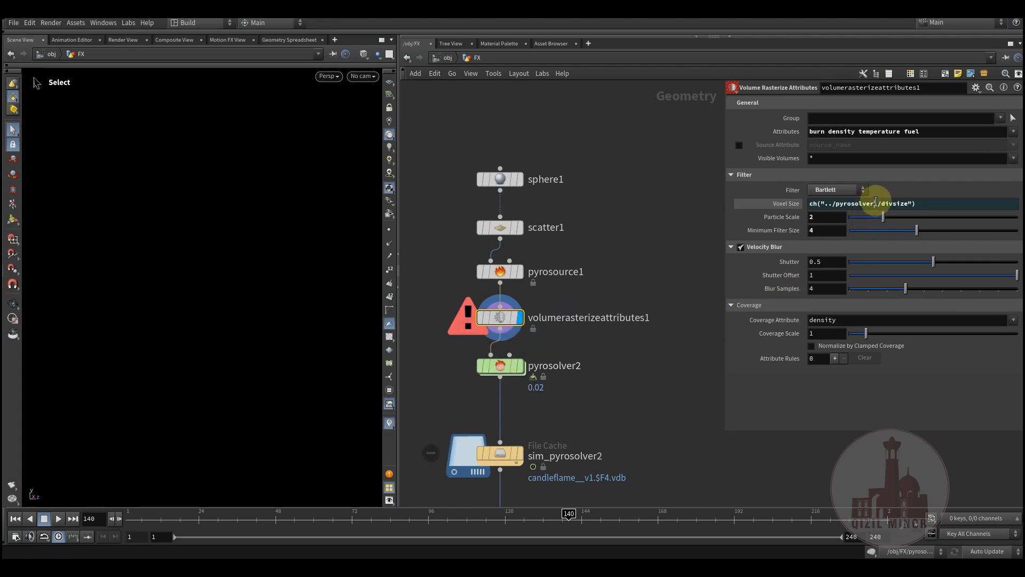
drag(877, 203, 873, 204)
text(2)
click(622, 389)
- Display pyrosolver2 and review its buoyancy, disturbance, turbulence and viscosity settings alongside the rasterize node's voxel size
middle_drag(617, 378, 631, 358)
click(507, 351)
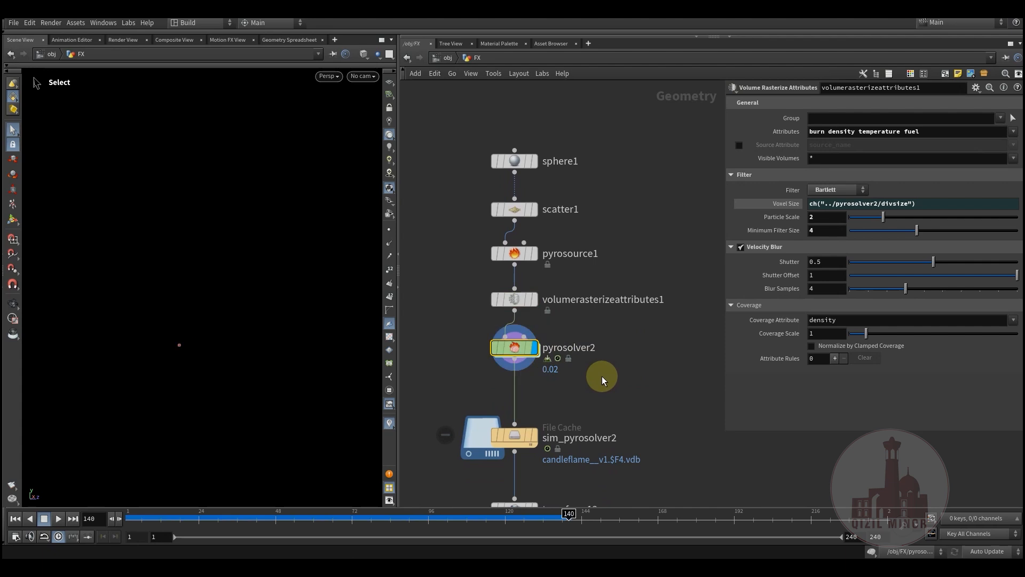
middle_drag(602, 376, 602, 363)
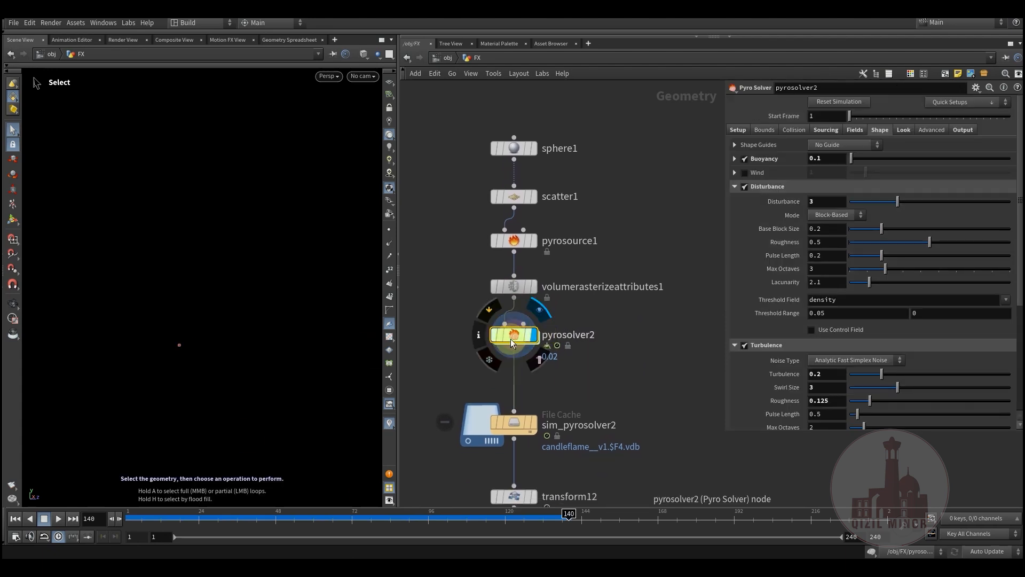
click(515, 286)
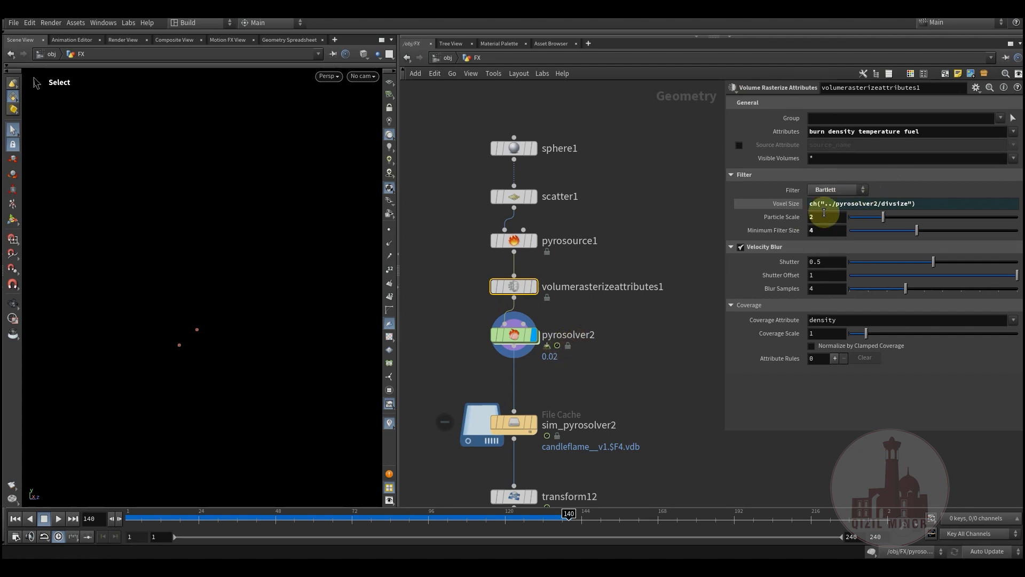
click(514, 334)
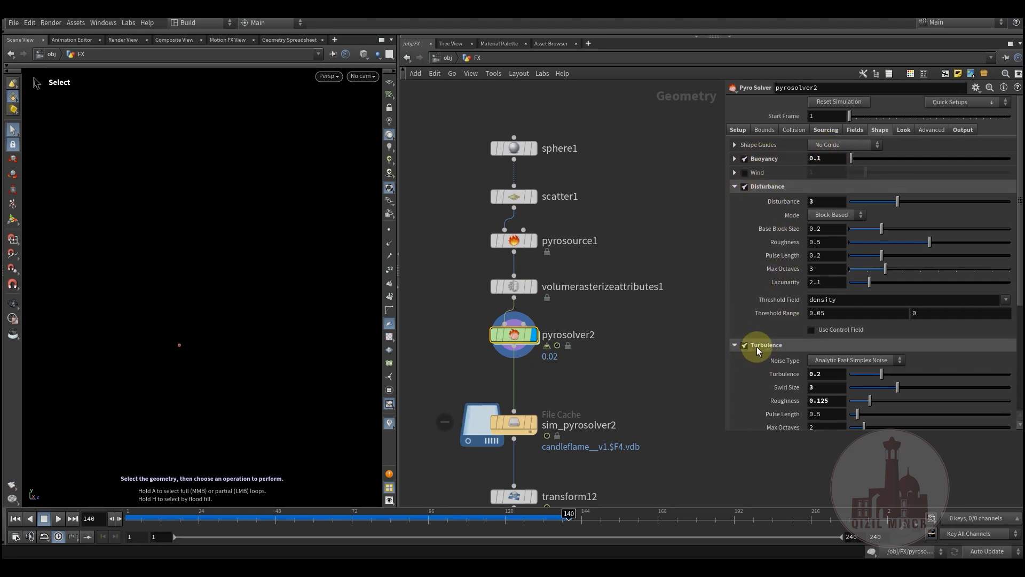
scroll(757, 347, down, 5)
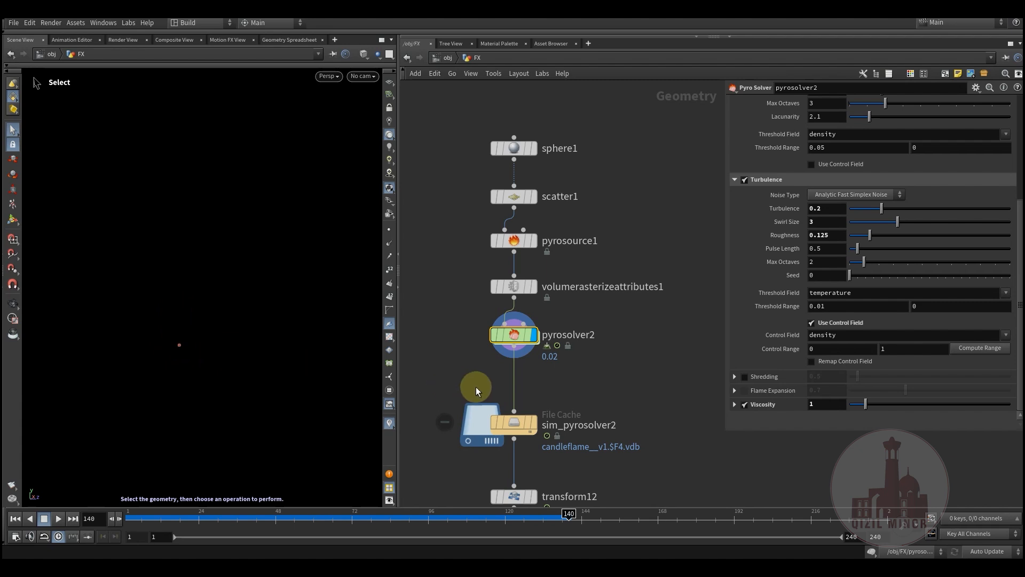
- Display sphere1 again and add a Test Geometry: Tommy node beside it as a scale reference
middle_drag(471, 323, 469, 349)
click(534, 170)
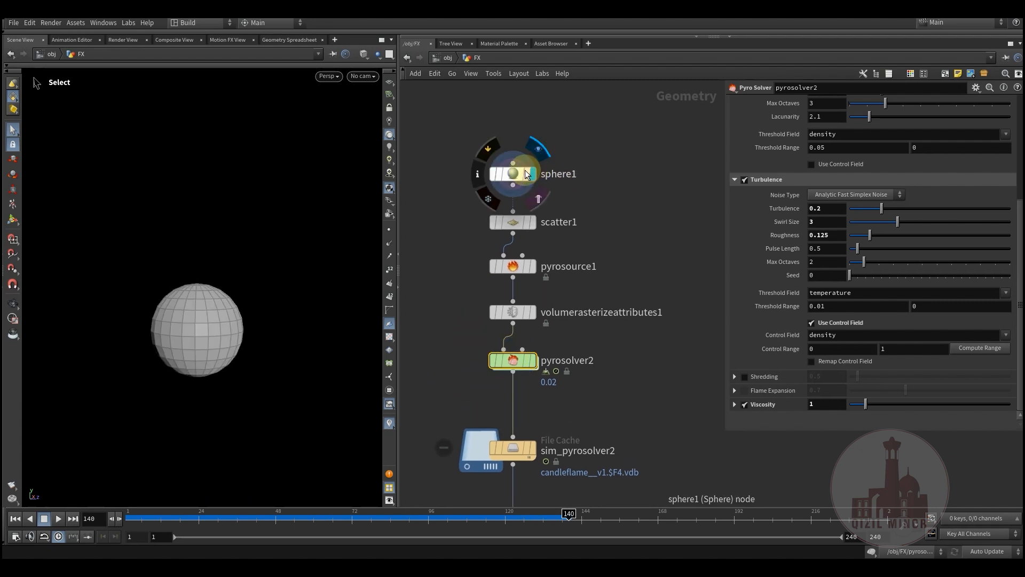
middle_drag(630, 200, 576, 236)
scroll(613, 201, up, 1)
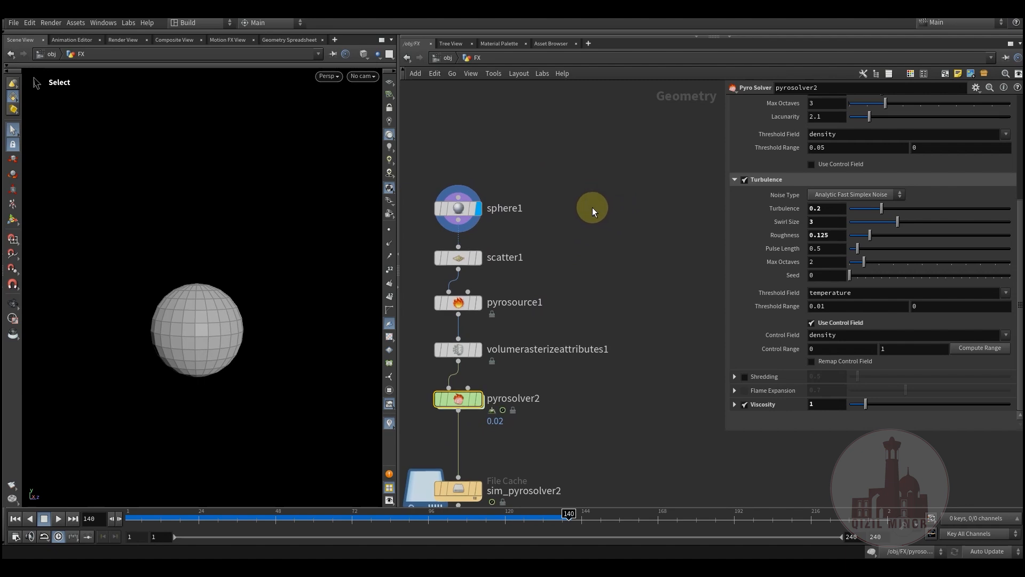
scroll(592, 207, up, 1)
key(Tab)
text(tom)
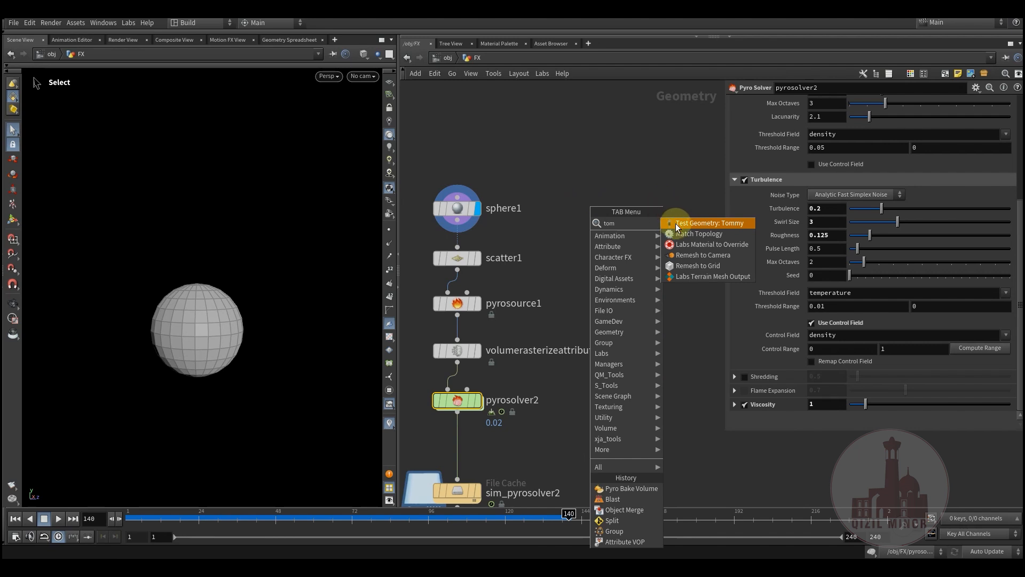
click(688, 229)
click(629, 210)
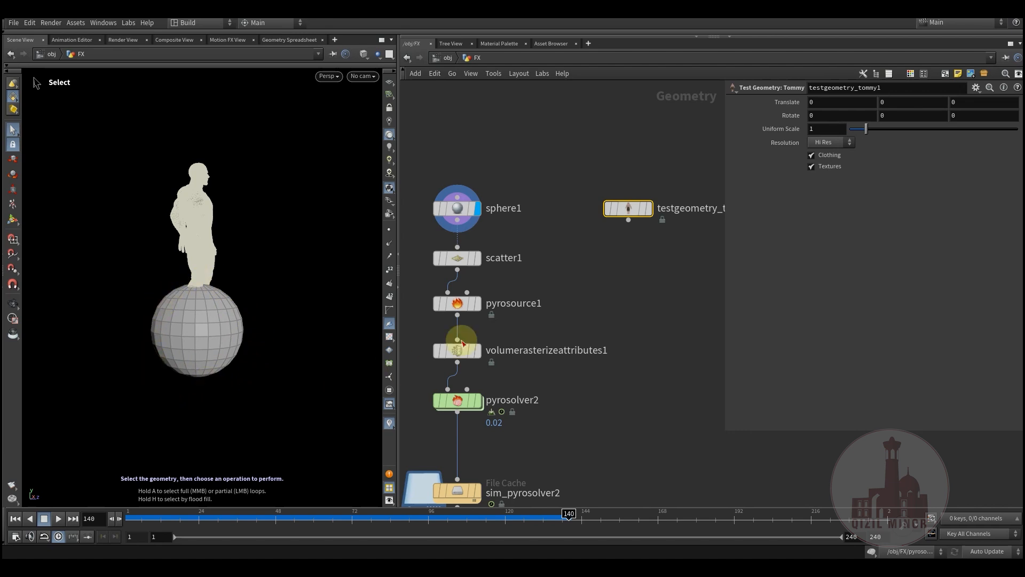
- Display pyrosolver2 and open its Look settings to examine the smoke, fire intensity and fire color ramps
middle_drag(507, 413, 547, 309)
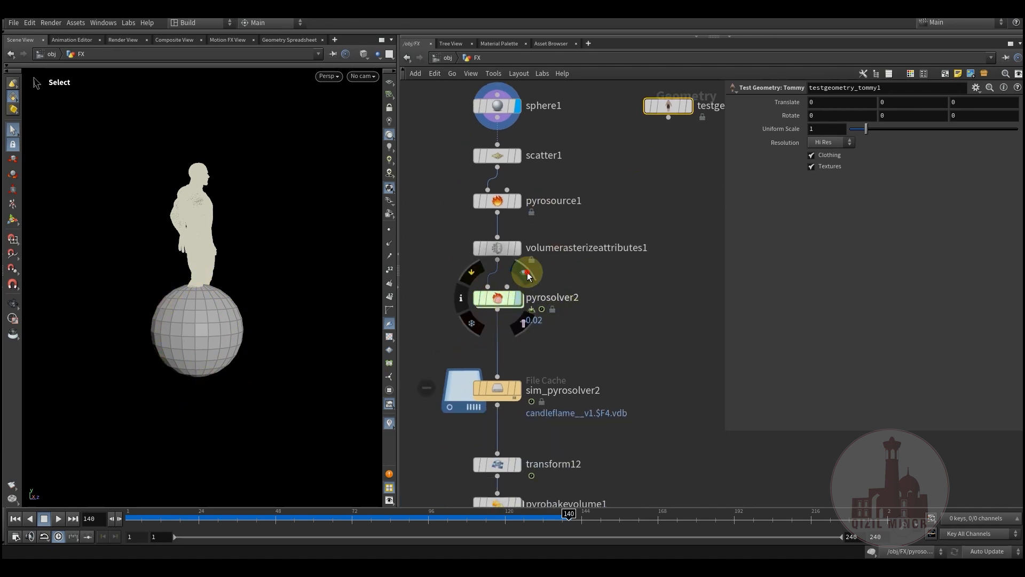
click(504, 301)
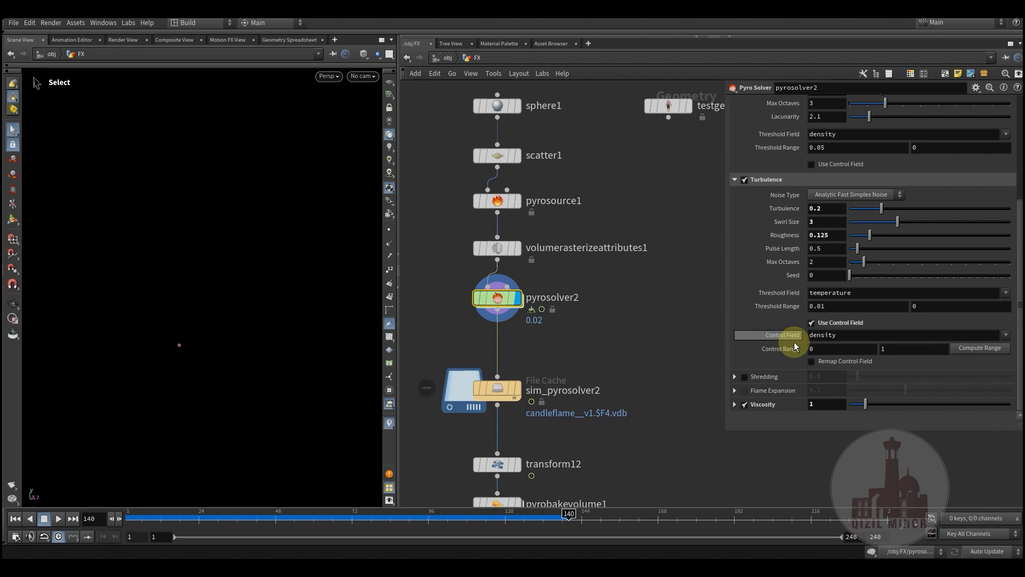
scroll(794, 342, up, 6)
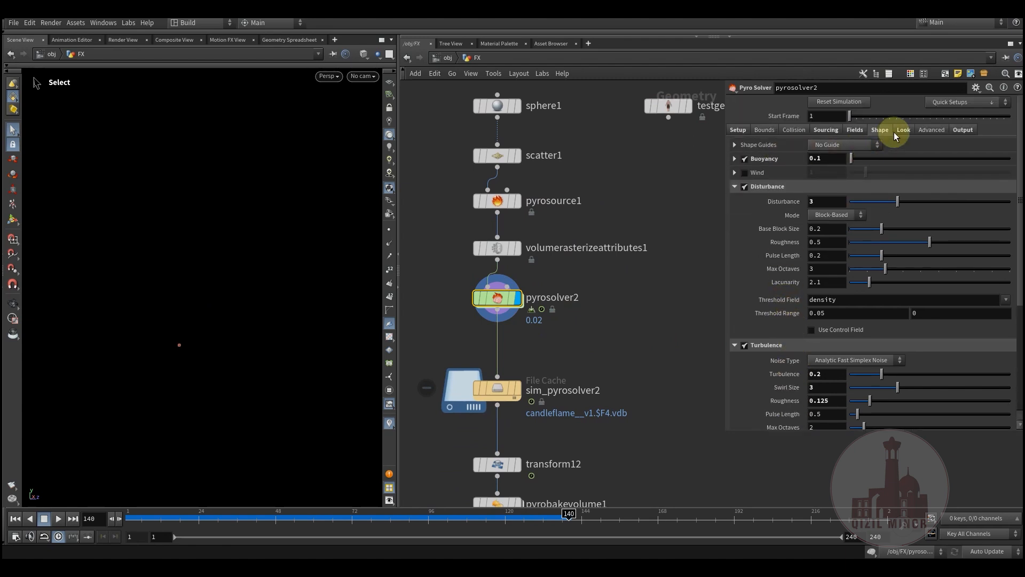
click(899, 130)
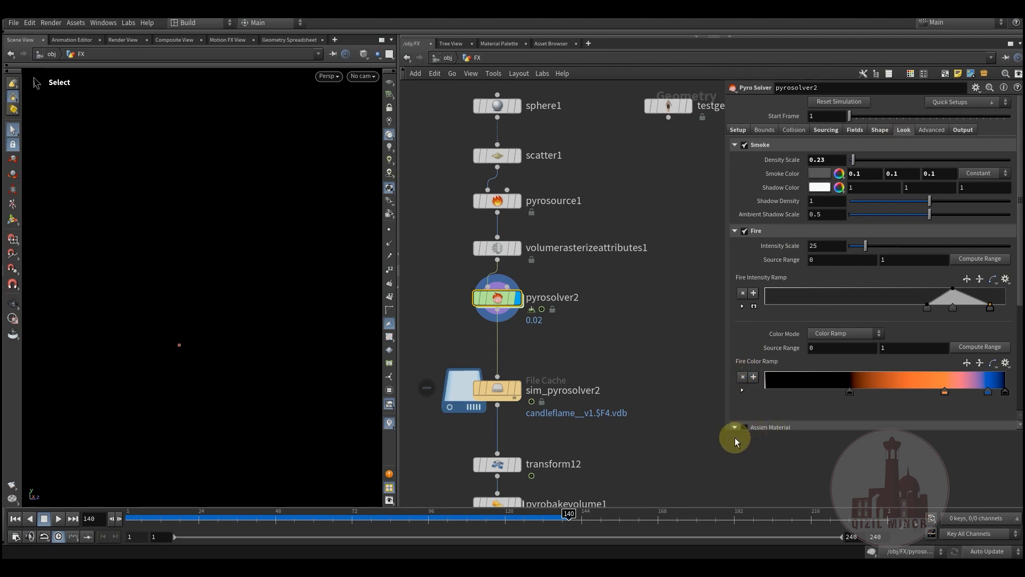
- Display the sim_pyrosolver2 file cache and scrub the timeline to frame 130 to view the cached candle flame
drag(724, 433, 731, 477)
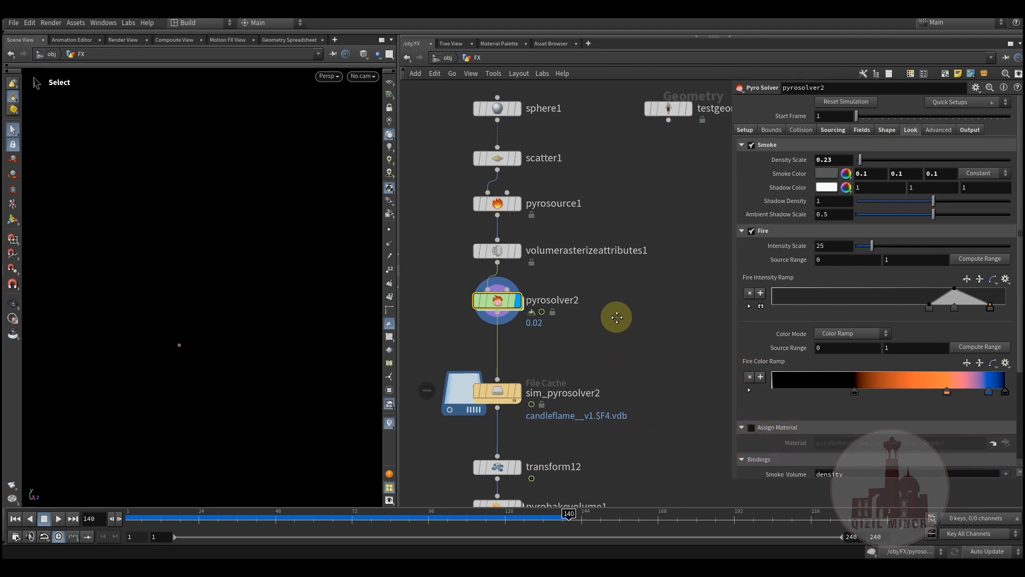
middle_drag(615, 316, 607, 199)
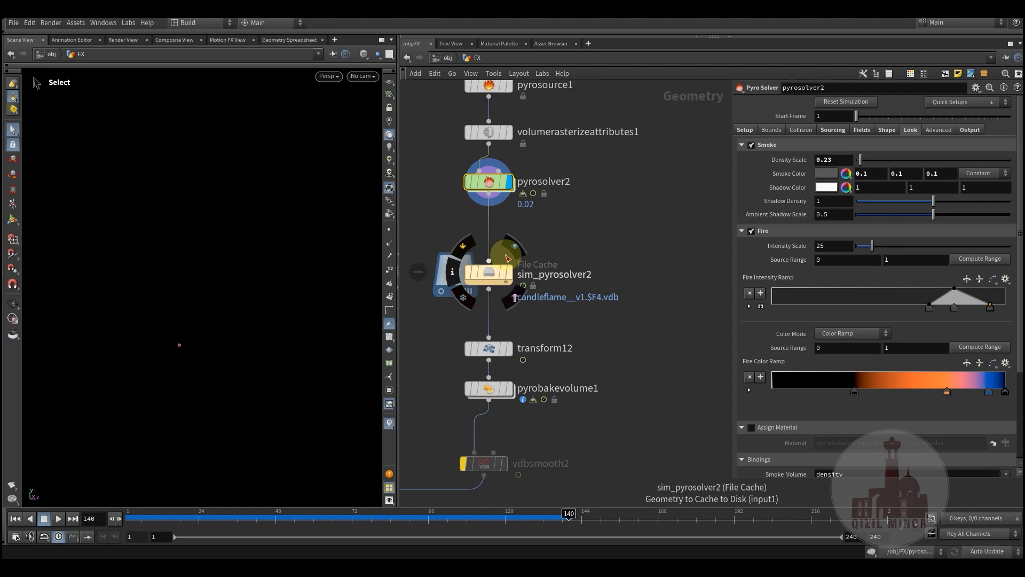
click(505, 273)
click(491, 271)
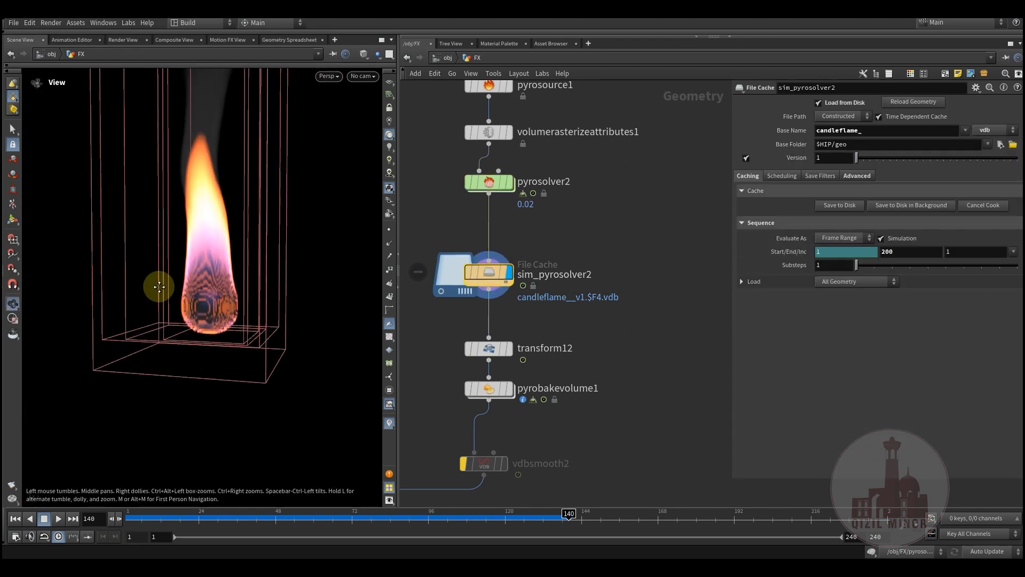
drag(188, 516, 539, 505)
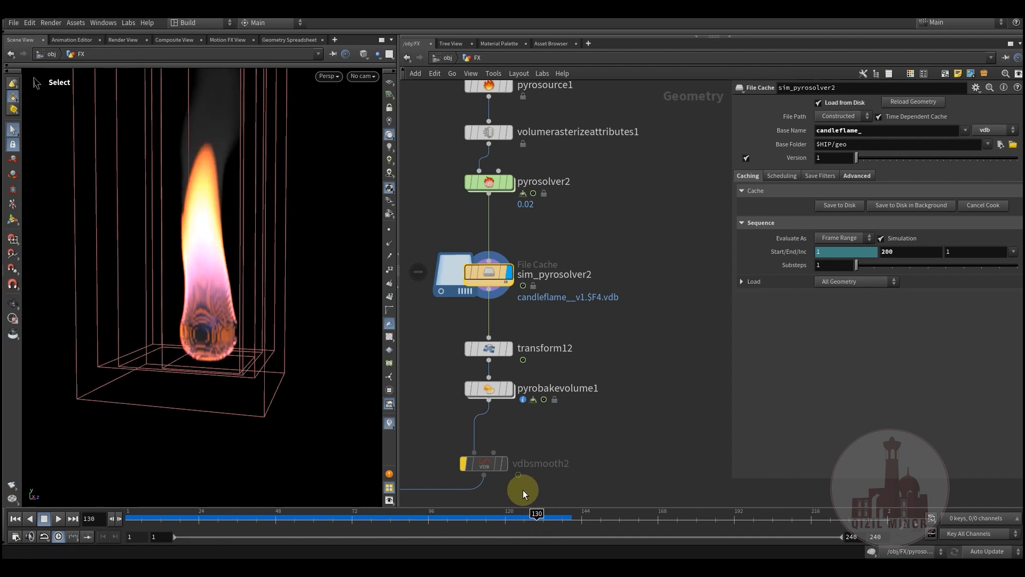
- Display transform12, set the viewport shading to Smooth Shaded and frame the scaled-down flame
middle_drag(631, 339, 640, 316)
mouse_move(506, 325)
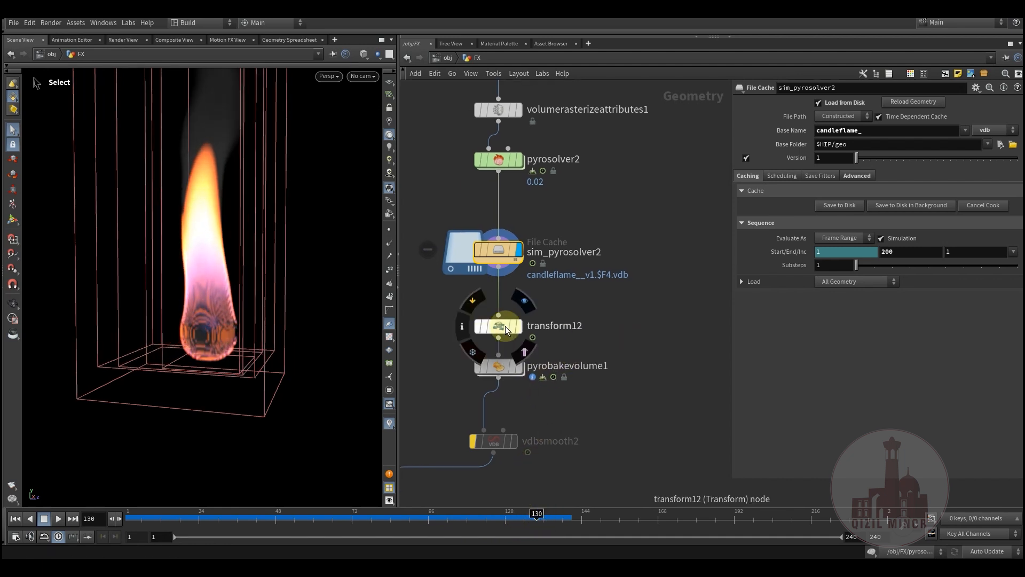
click(527, 298)
click(508, 326)
key(Escape)
key(s)
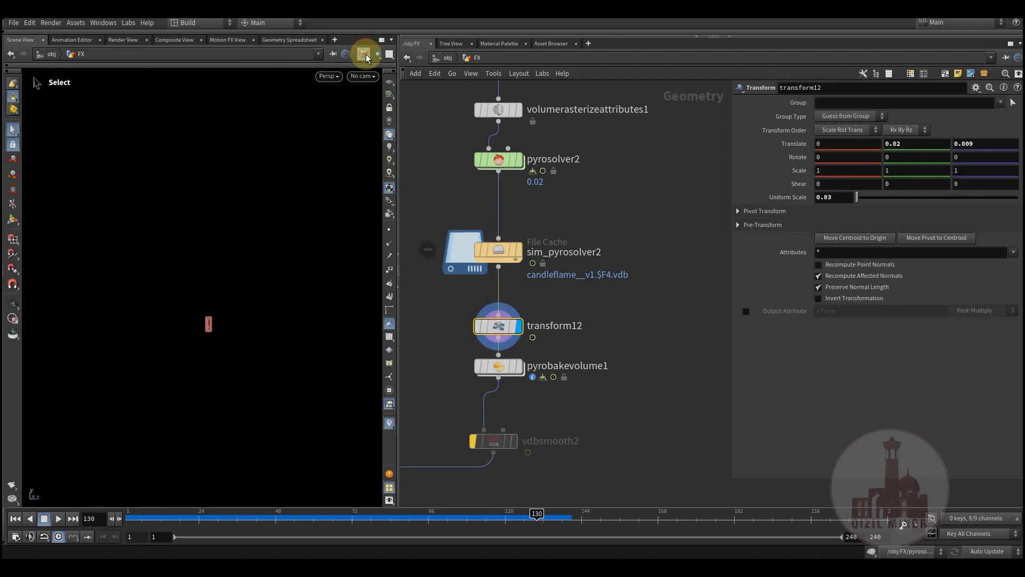
click(364, 54)
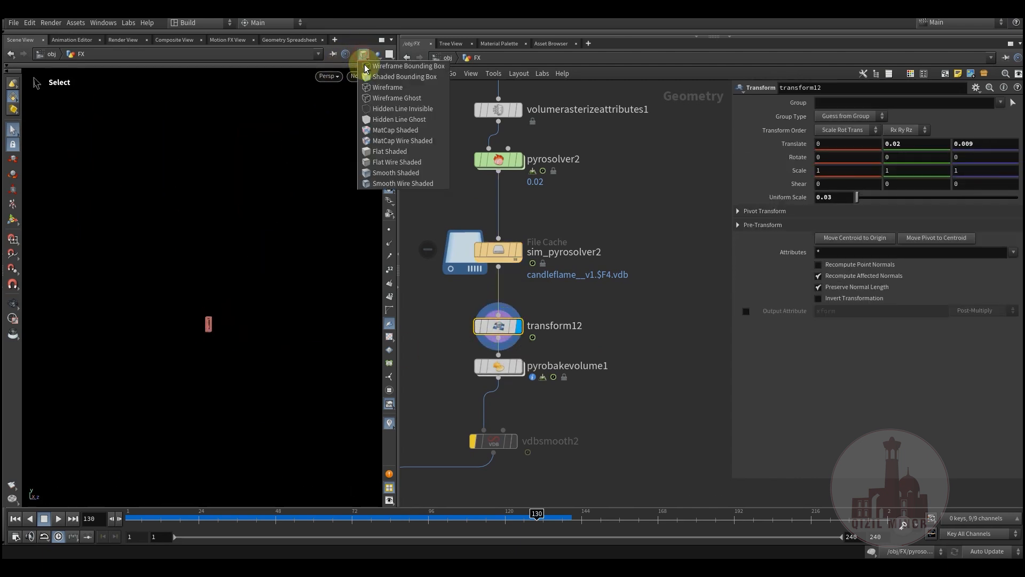
click(374, 172)
key(Escape)
key(space+g)
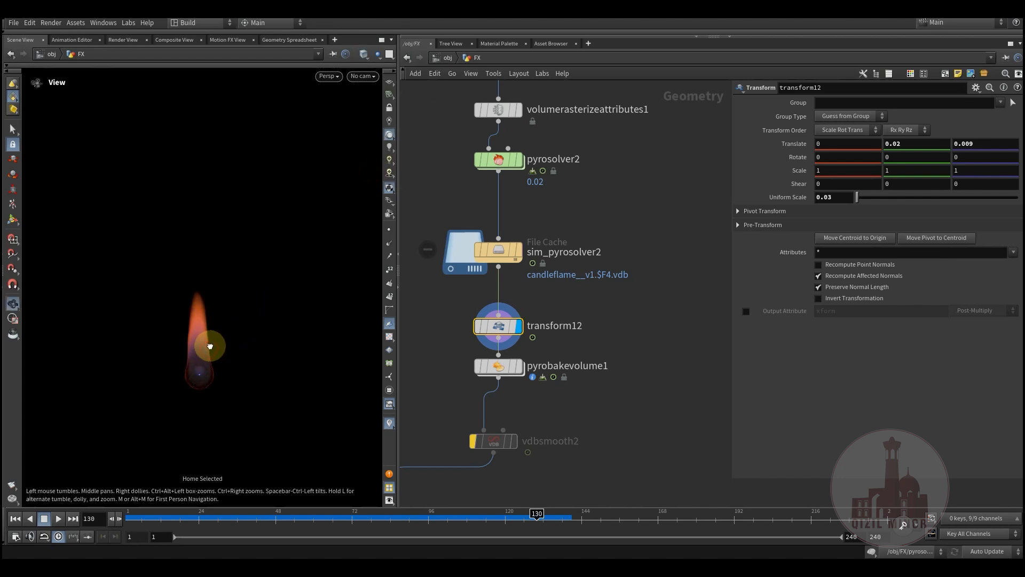
- Display pyrobakevolume1, select it and inspect the baked flame from another angle
click(524, 343)
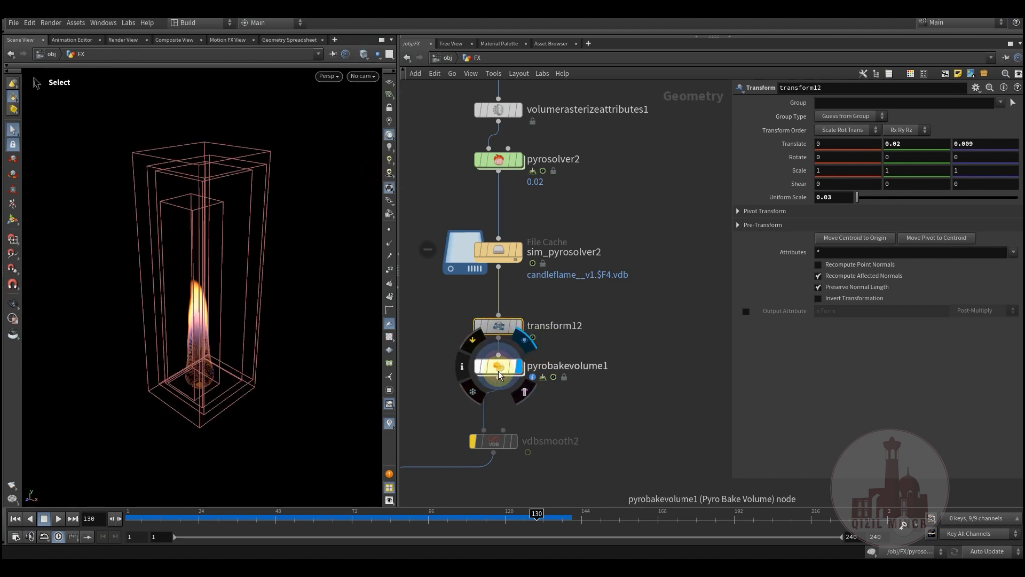
click(499, 367)
drag(239, 357, 253, 329)
drag(505, 365, 501, 372)
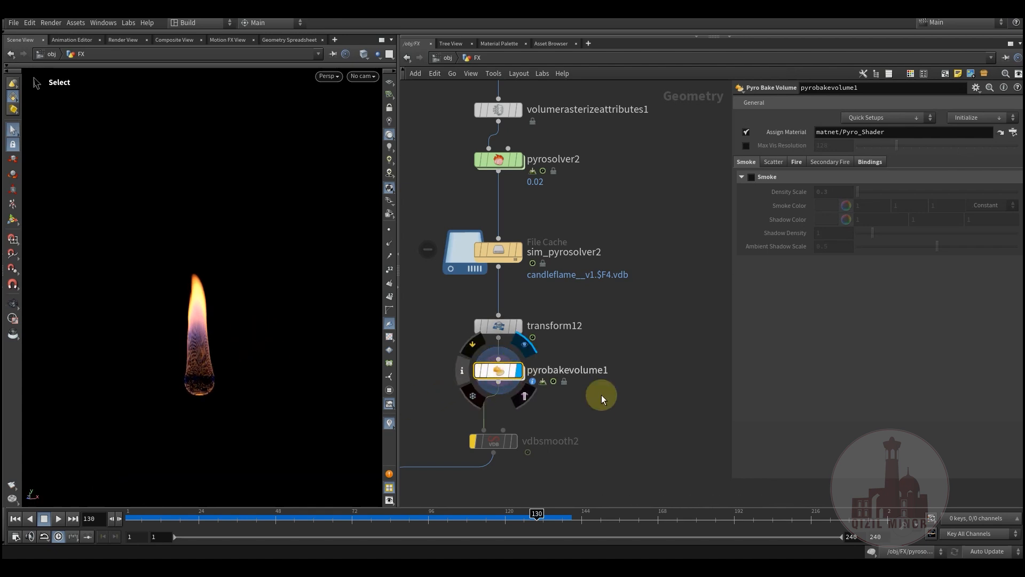
alt+drag(233, 356, 243, 346)
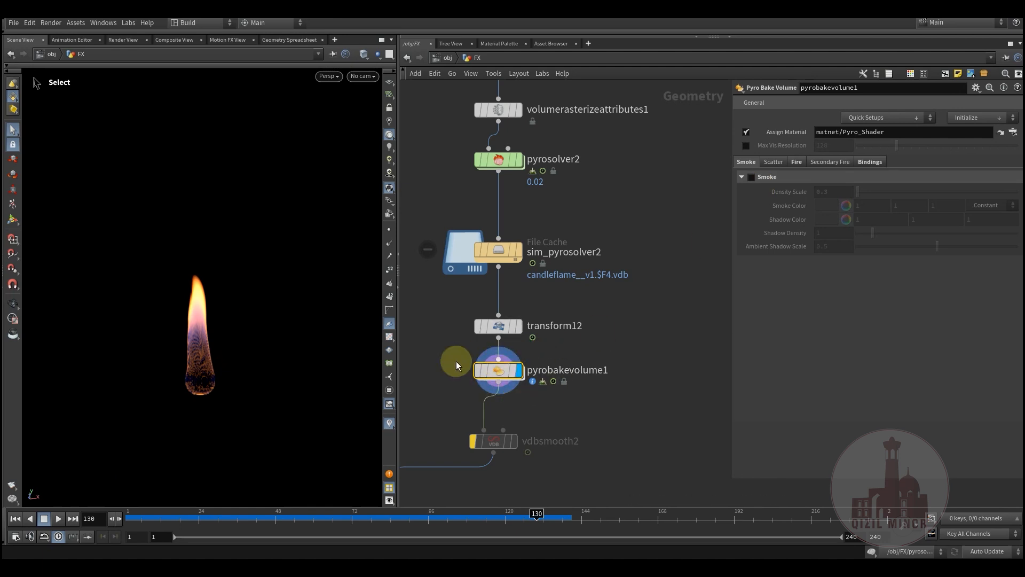
- Review pyrobakevolume1's fire intensity and color ramps and its intensity and color volume bindings
click(797, 162)
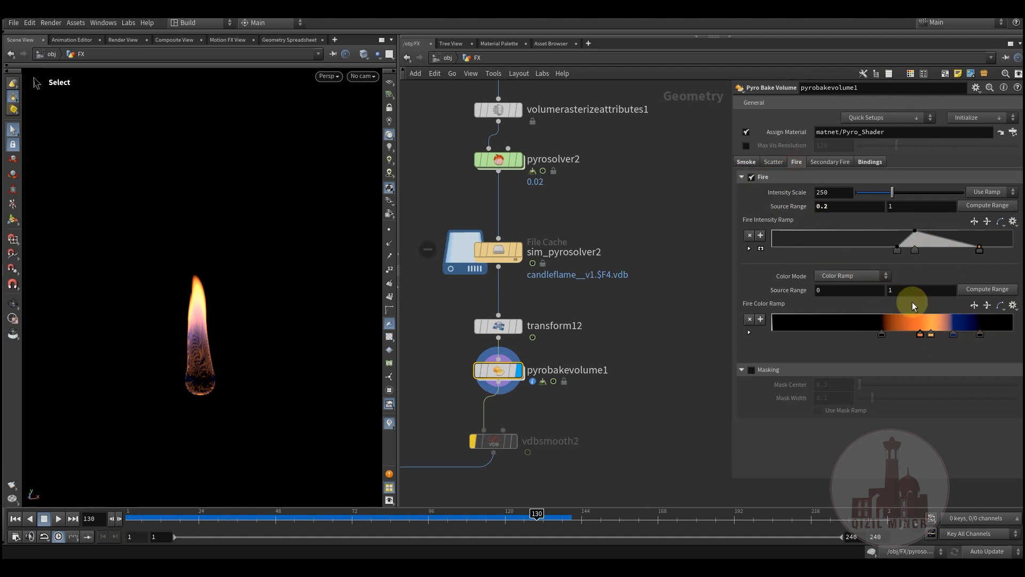
click(867, 162)
click(843, 220)
click(847, 233)
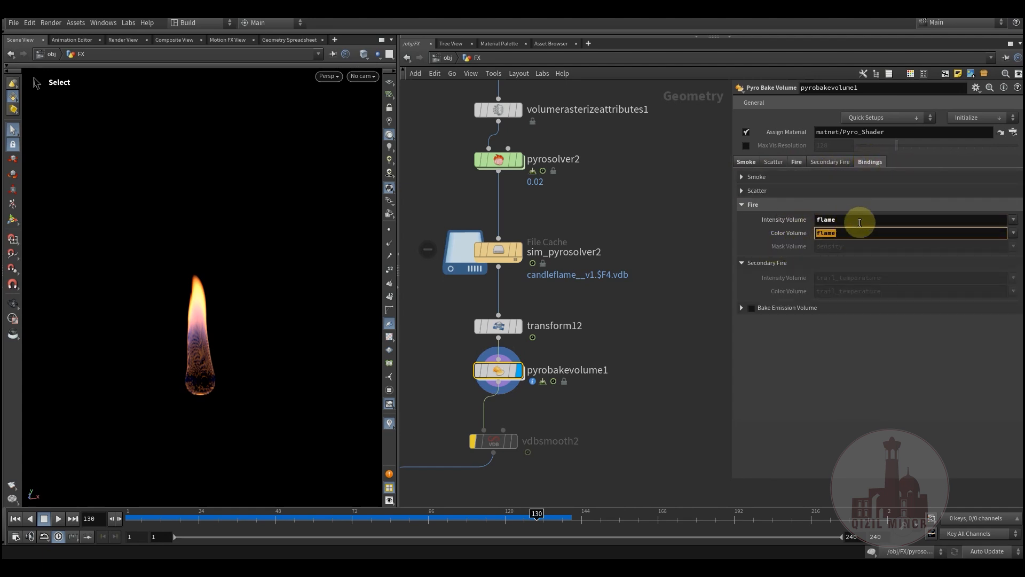
click(586, 425)
- Display copytopoints7 below the bake node and inspect the flame copied onto its target point
scroll(539, 459, down, 4)
middle_drag(513, 470, 589, 306)
scroll(522, 323, up, 3)
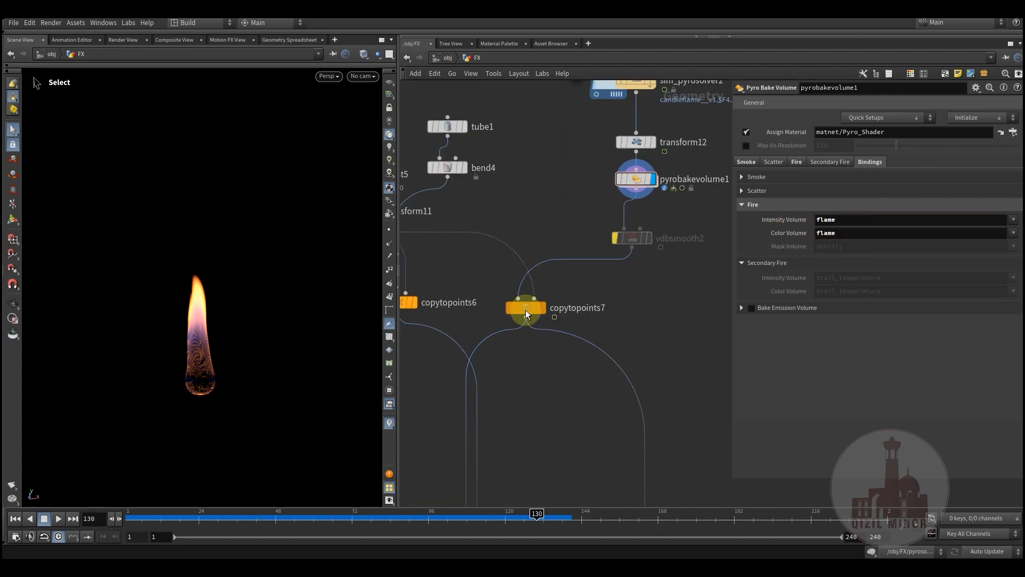
click(549, 290)
click(533, 307)
key(space)
drag(143, 338, 167, 319)
- Display copytopoints6 and select it to examine the copied wick and its settings
middle_drag(588, 402, 672, 417)
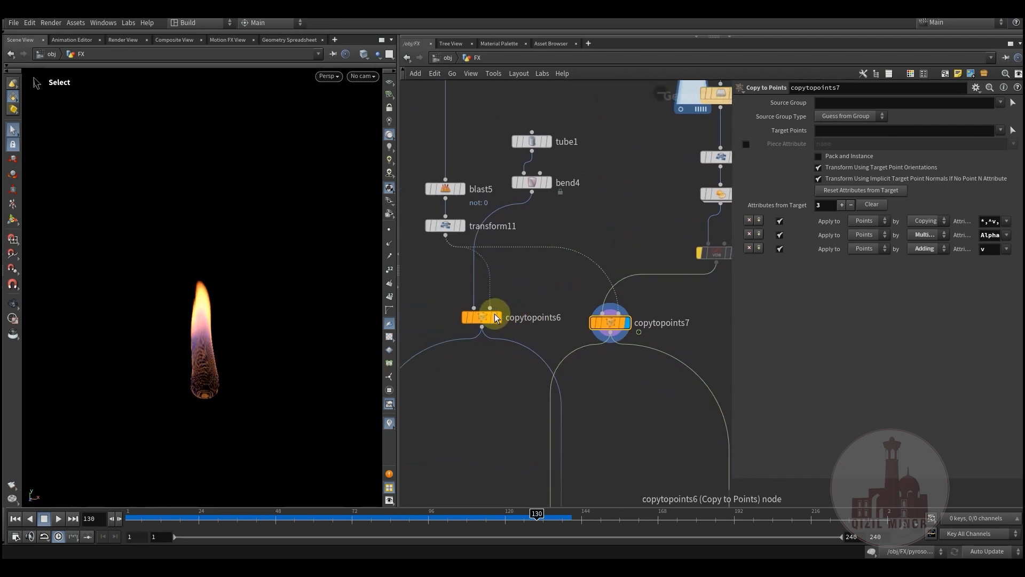
click(497, 317)
middle_drag(486, 315, 532, 345)
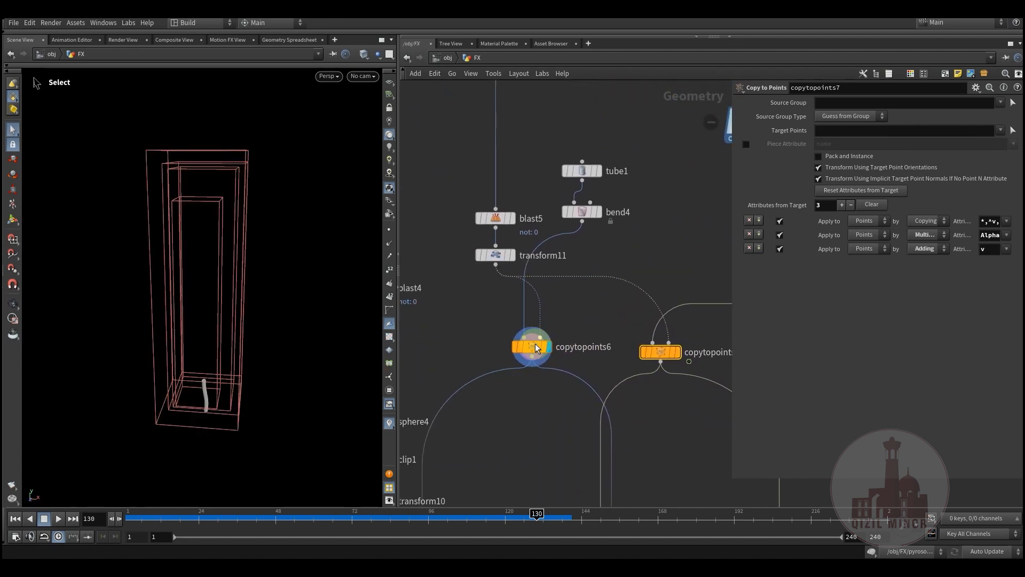
click(532, 345)
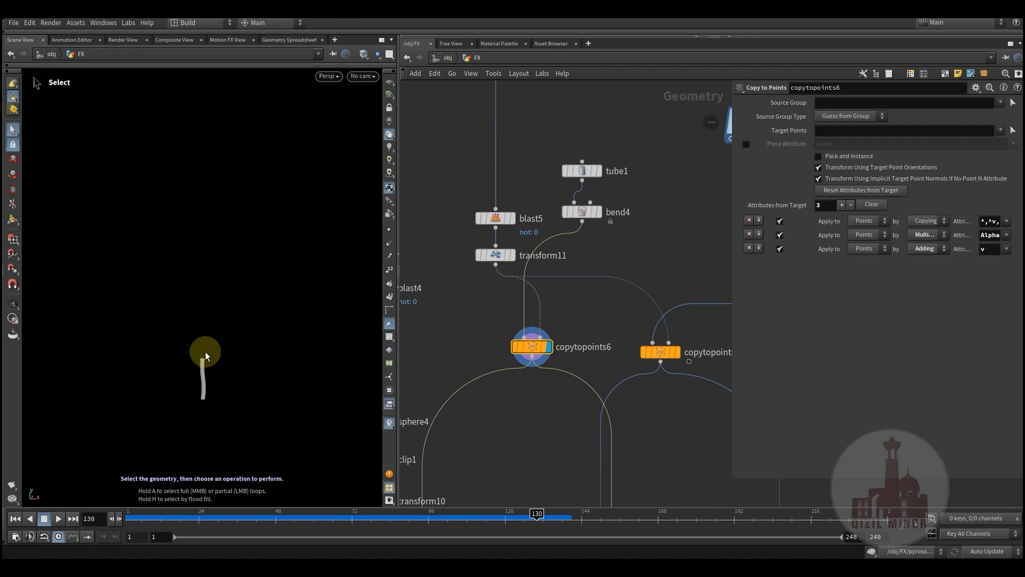
- Trace the network upstream of the copy nodes and display blast5 to examine the isolated target point
middle_drag(476, 278, 475, 368)
middle_drag(491, 283, 525, 385)
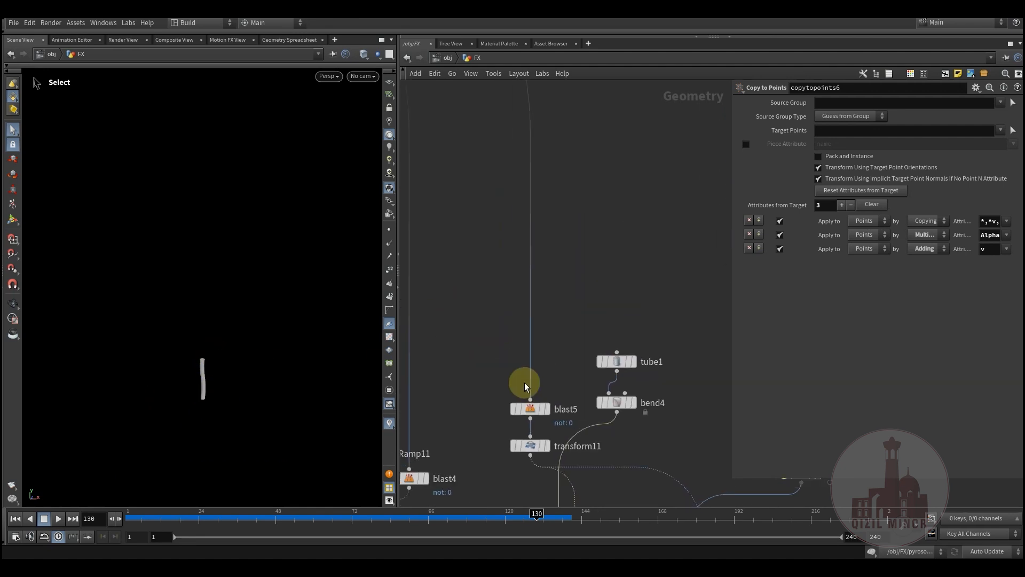
click(555, 387)
middle_drag(564, 251, 674, 405)
scroll(674, 405, down, 5)
scroll(542, 307, up, 2)
middle_drag(414, 251, 513, 313)
scroll(518, 313, up, 3)
middle_drag(719, 396, 423, 261)
scroll(472, 319, down, 3)
middle_drag(477, 282, 595, 378)
scroll(588, 344, up, 3)
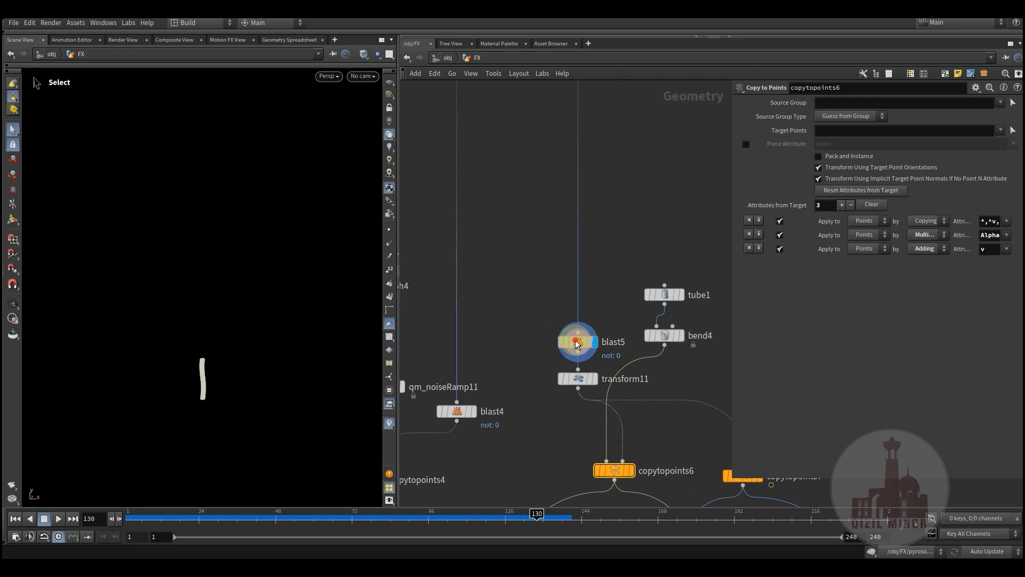
click(578, 342)
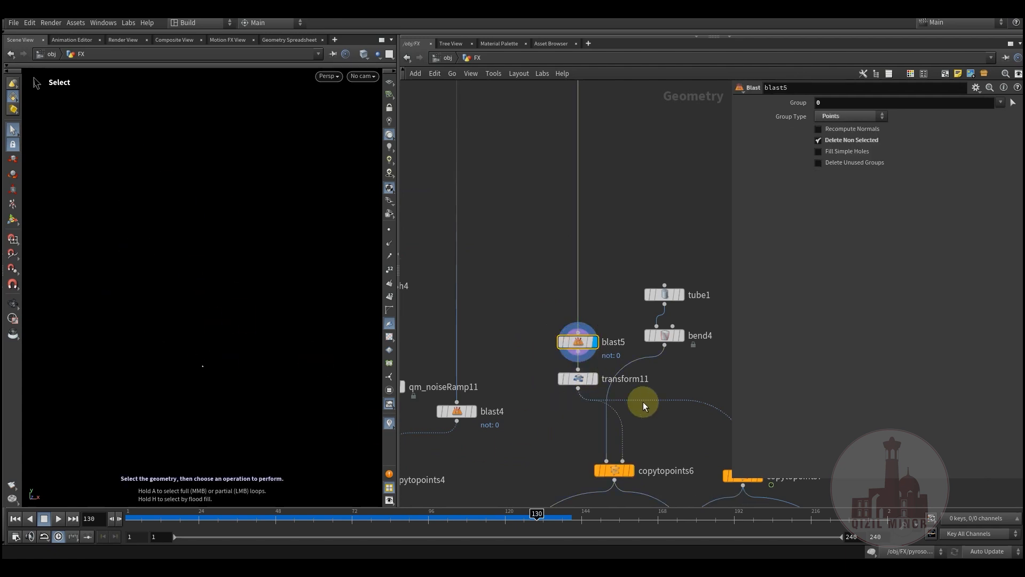
- Display transform11 to check its point offset, and show copytopoints6 again
click(575, 385)
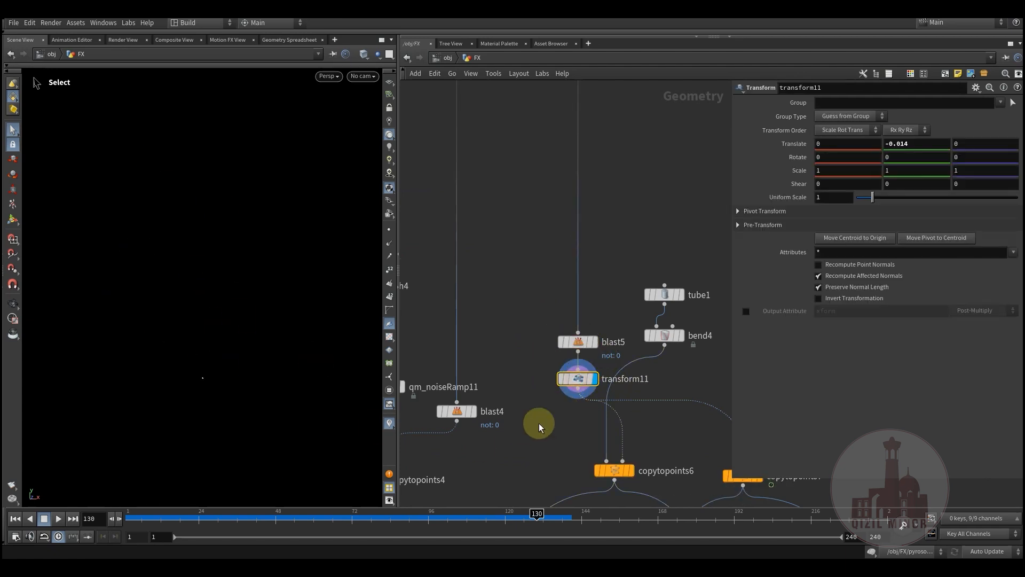
middle_drag(538, 423, 528, 378)
click(621, 422)
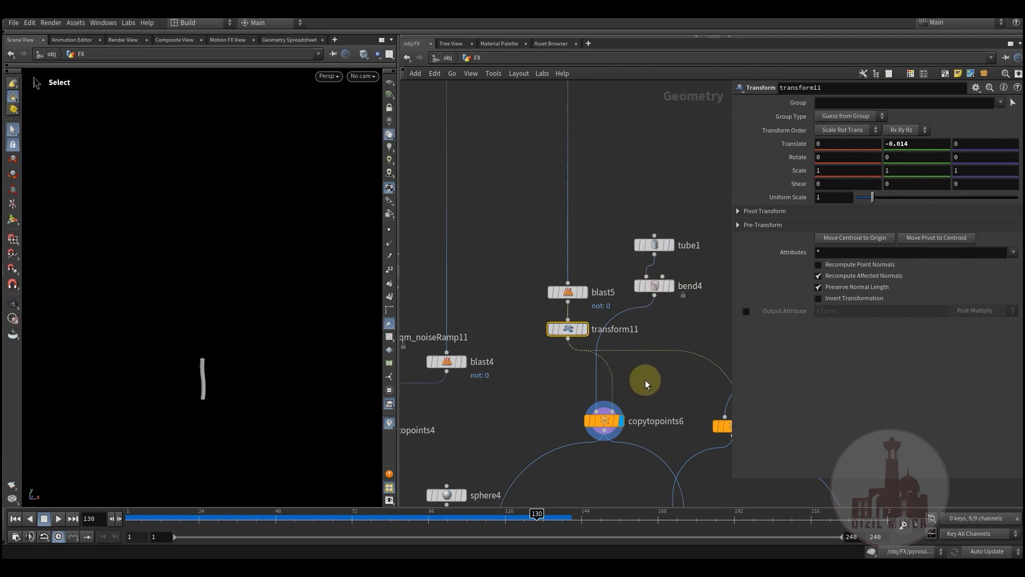
- Display merge1 with the flame and wick combined, and scrub the timeline to frame 90
middle_drag(646, 416, 630, 288)
scroll(626, 292, down, 2)
middle_drag(577, 470, 561, 213)
scroll(555, 372, down, 2)
scroll(583, 398, up, 2)
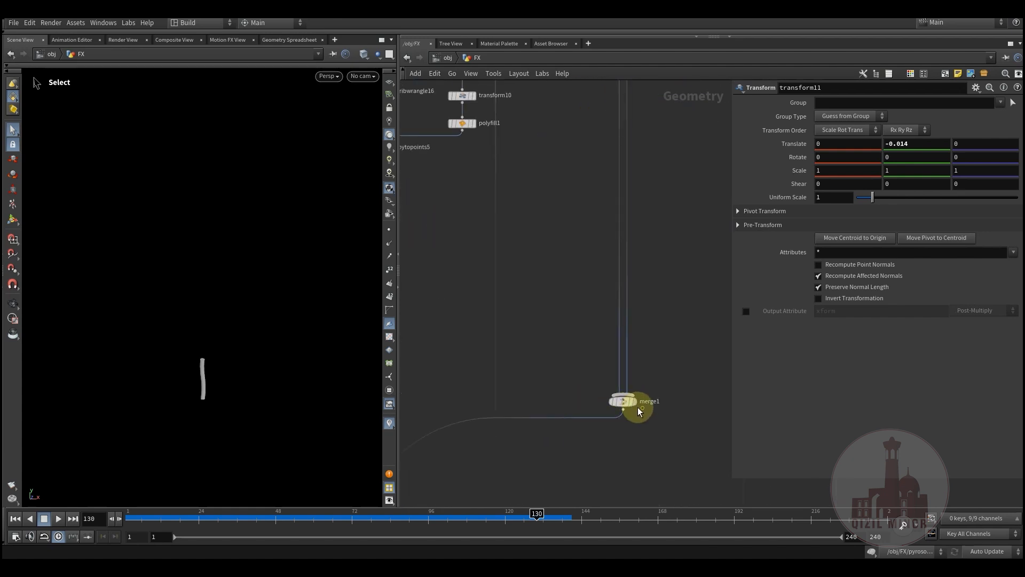
click(644, 395)
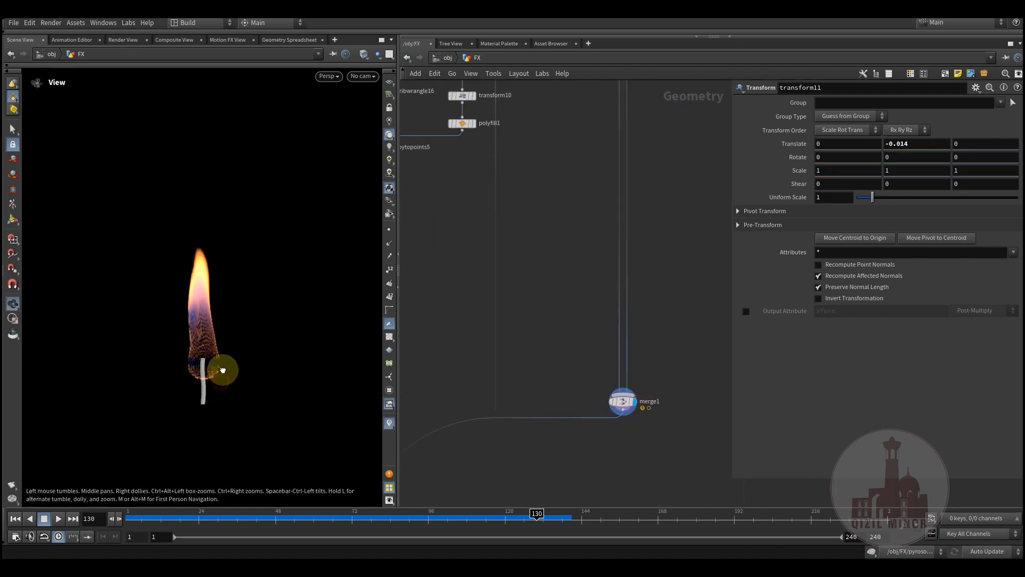
drag(179, 519, 408, 525)
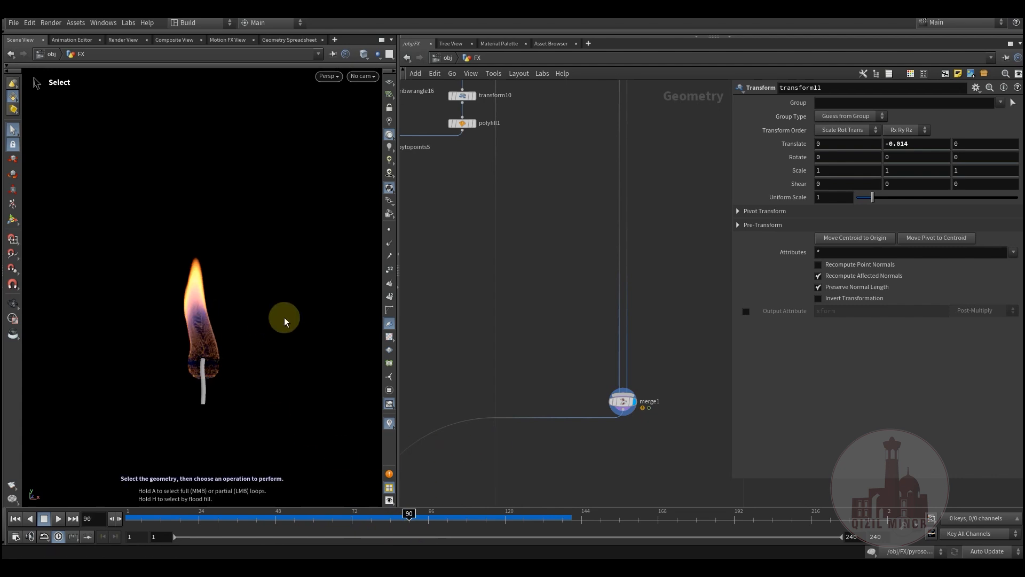
- Examine the CANDLE, ALL and EMITTER output nulls and the overall layout of the network
scroll(618, 192, down, 6)
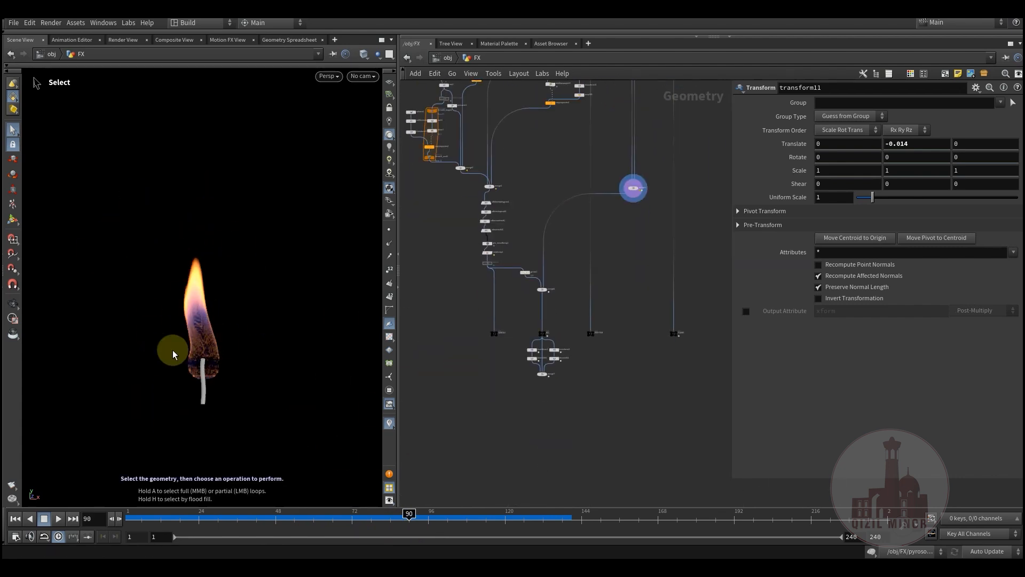
scroll(566, 313, up, 5)
middle_drag(566, 310, 583, 318)
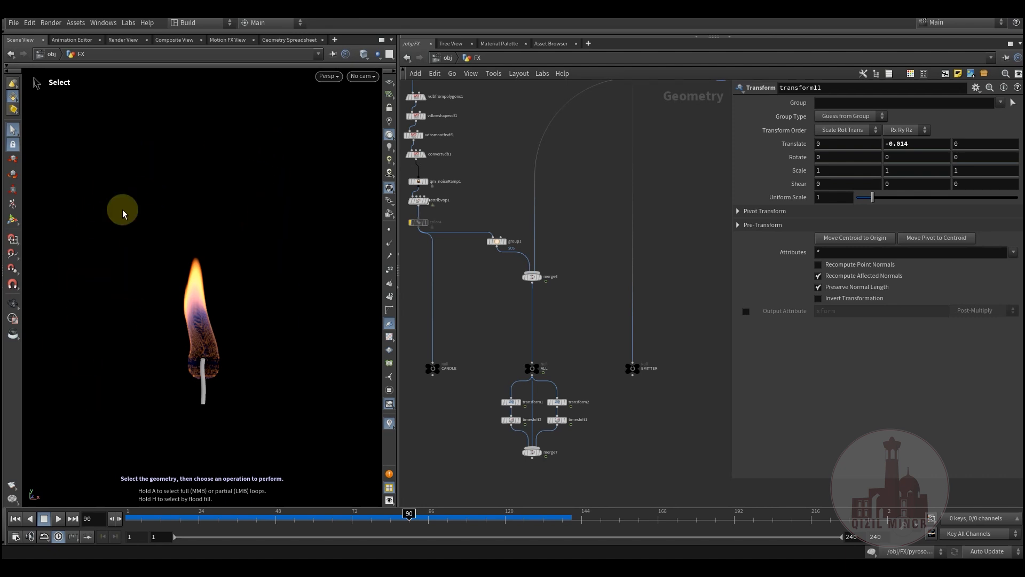
middle_drag(561, 350, 573, 353)
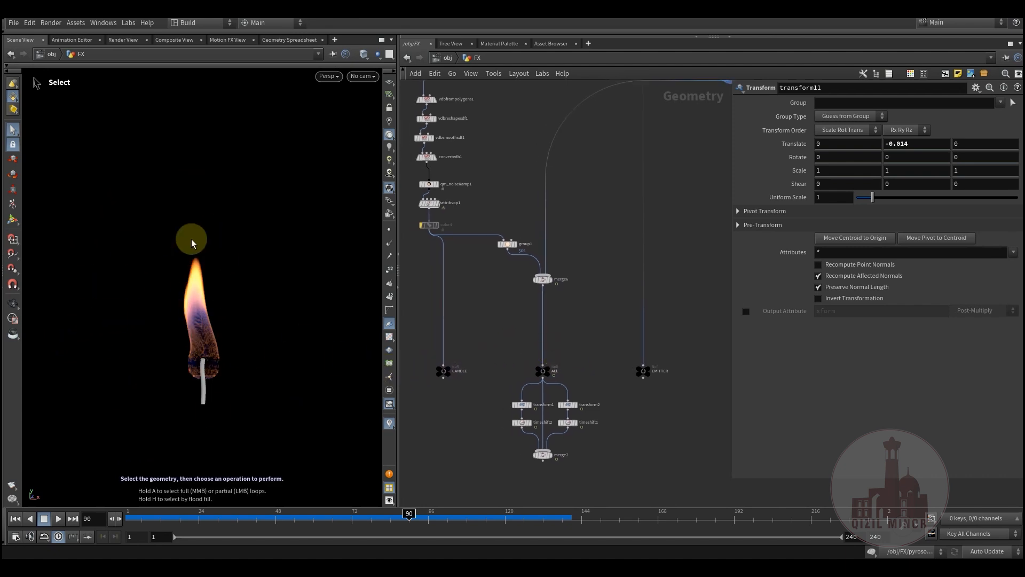
middle_drag(510, 331, 536, 456)
scroll(542, 431, down, 5)
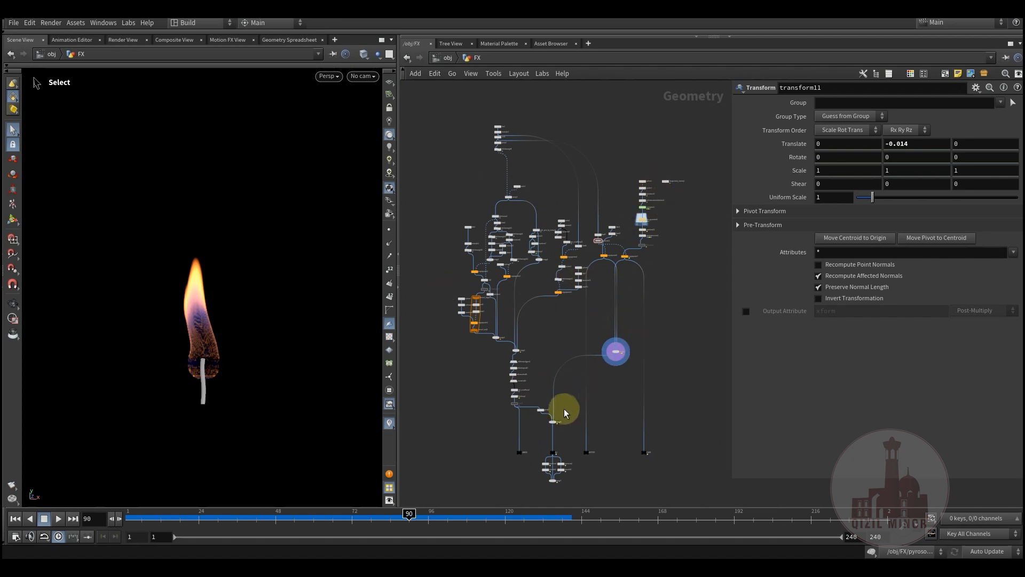
- Display merge7 below the ALL null and view the time-shifted candle copies together
scroll(564, 408, up, 10)
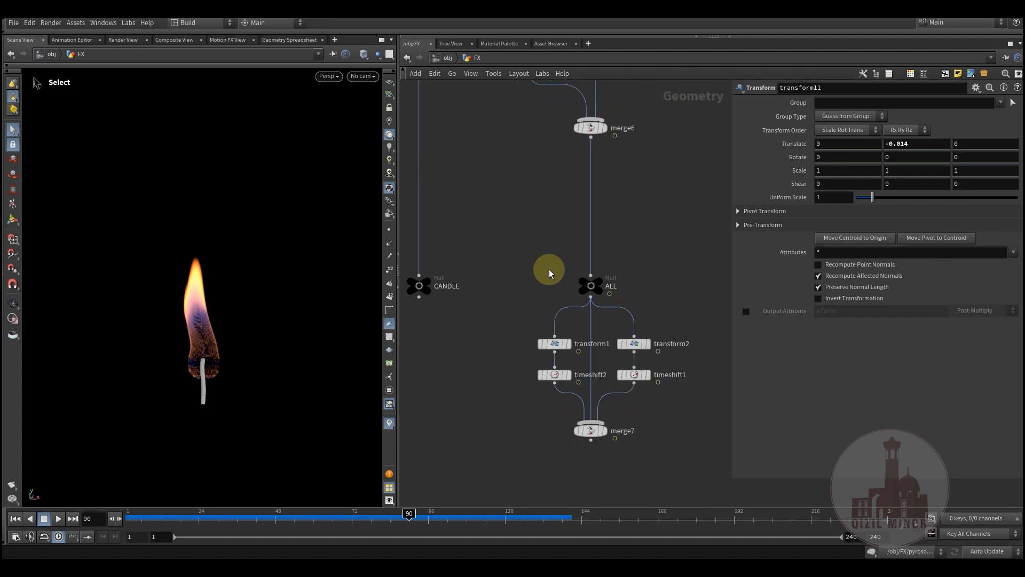
middle_drag(549, 270, 539, 345)
middle_drag(501, 298, 496, 185)
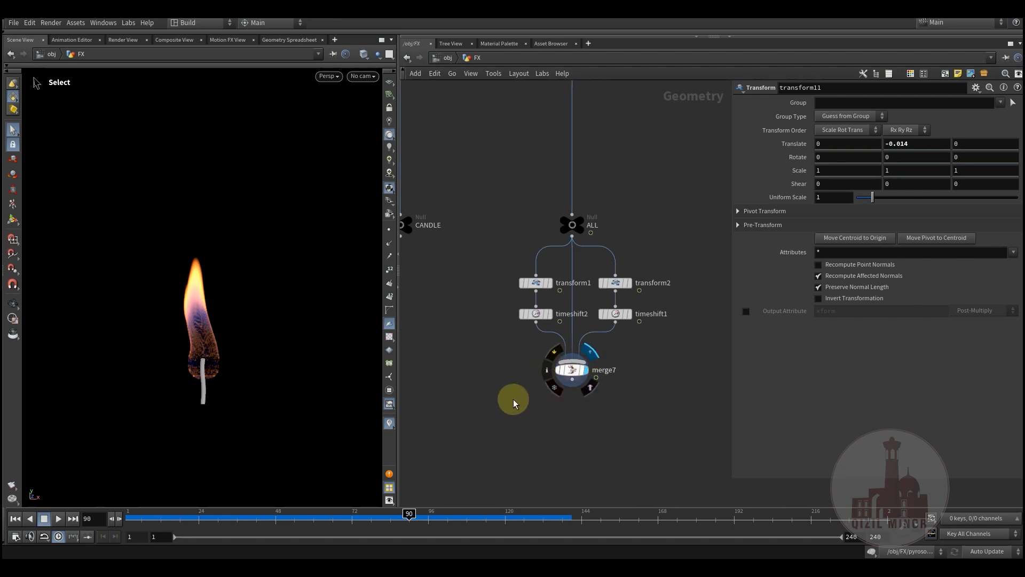
middle_drag(501, 406, 525, 412)
alt+right_drag(212, 348, 21, 428)
alt+middle_drag(240, 347, 251, 274)
alt+drag(251, 275, 300, 347)
- Go back up to the candle meshing chain and display qm_noiseRamp1 after convertvdb1, with its parameters shown
middle_drag(534, 191, 531, 355)
scroll(481, 289, down, 3)
middle_drag(482, 289, 534, 421)
scroll(517, 339, up, 4)
middle_drag(522, 290, 588, 337)
scroll(506, 329, up, 3)
alt+drag(230, 279, 225, 269)
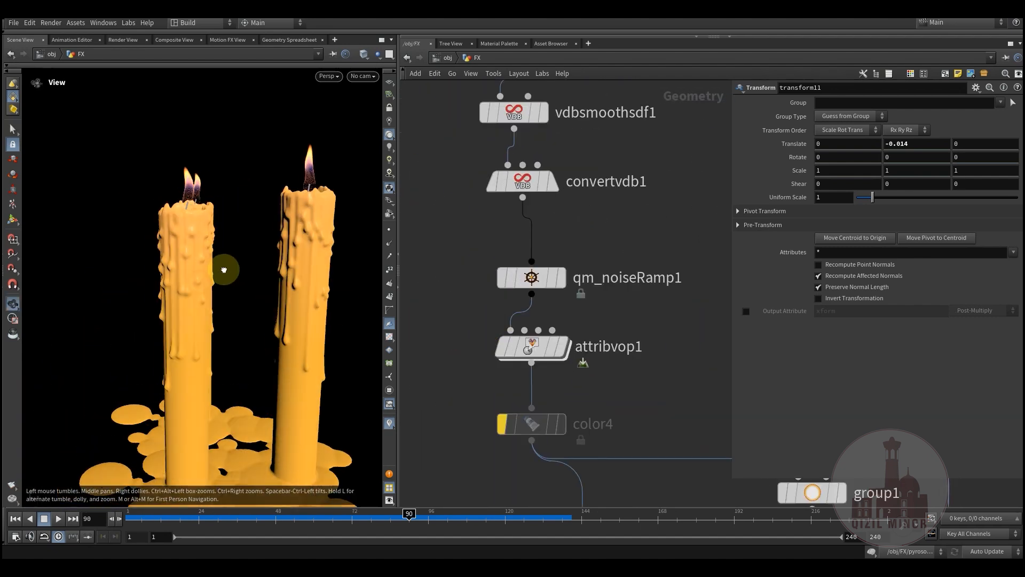
click(569, 241)
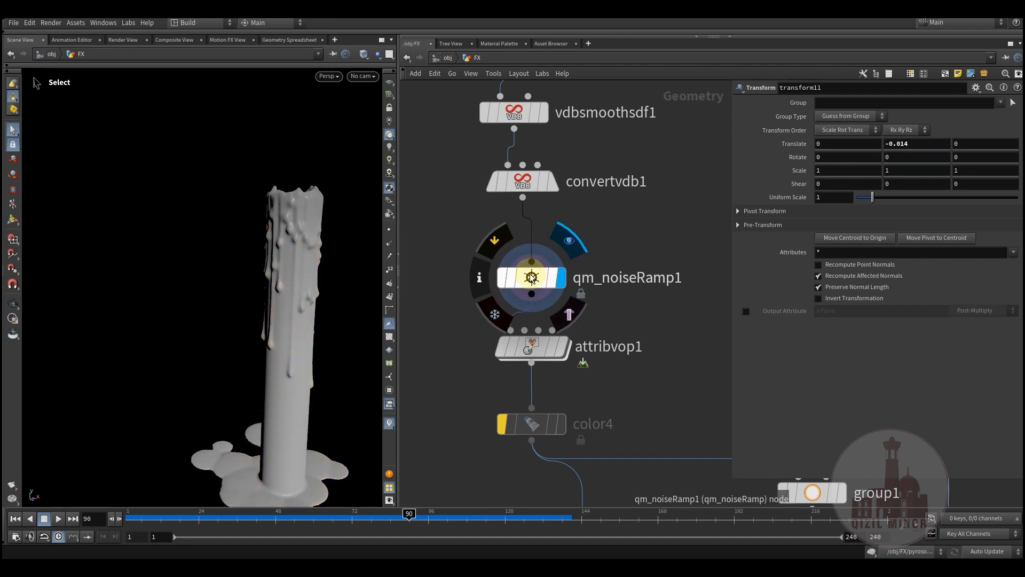
click(531, 277)
- Inspect the candle mesh as a whole alongside qm_noiseRamp1's ramp and noise settings
key(Escape)
drag(291, 327, 304, 361)
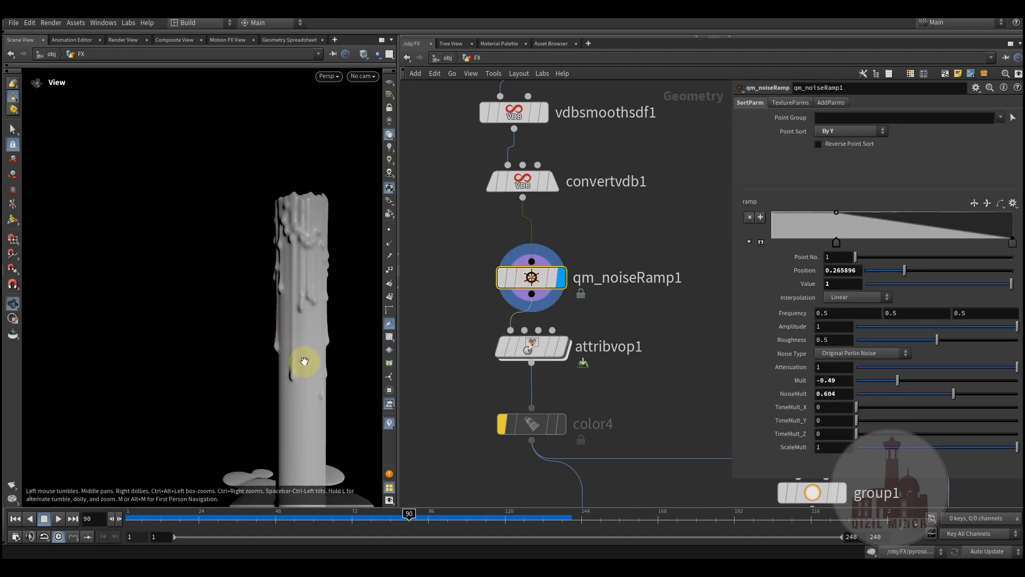
middle_drag(304, 361, 179, 332)
right_drag(179, 331, 146, 364)
drag(147, 363, 222, 329)
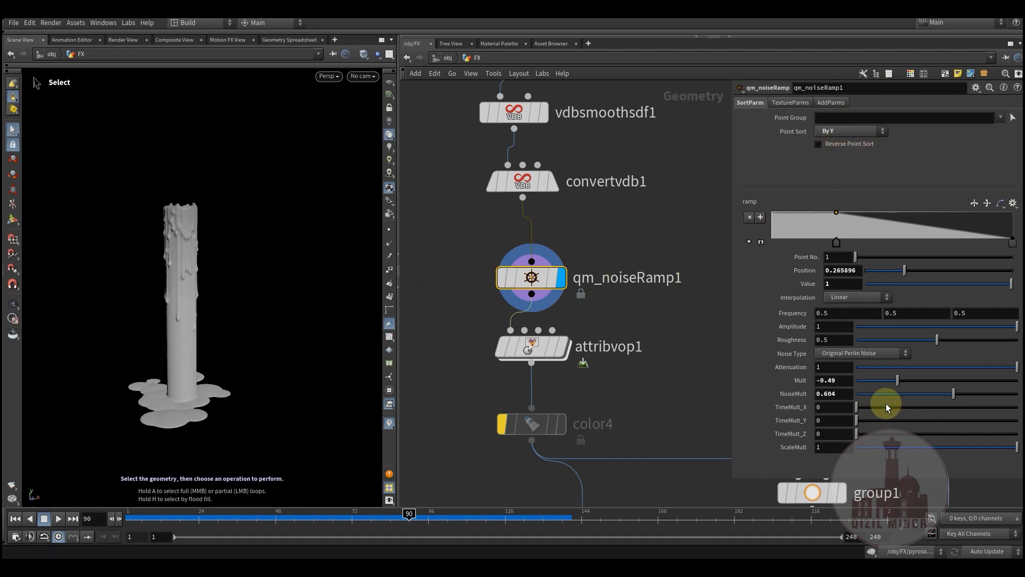
- Compare the candle under the viewport's different lighting modes and return it to plain headlight shading
drag(532, 282, 523, 271)
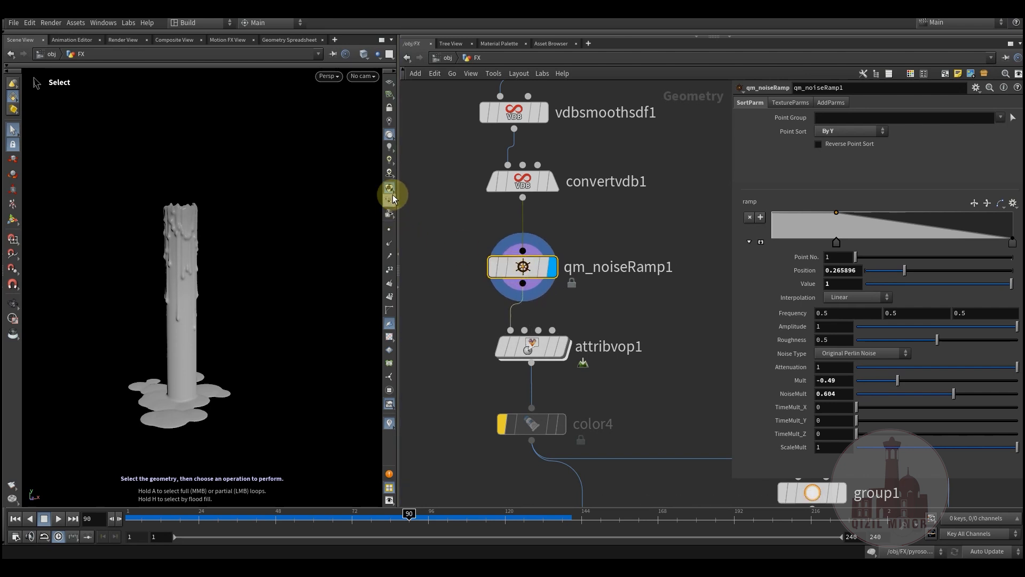
click(389, 160)
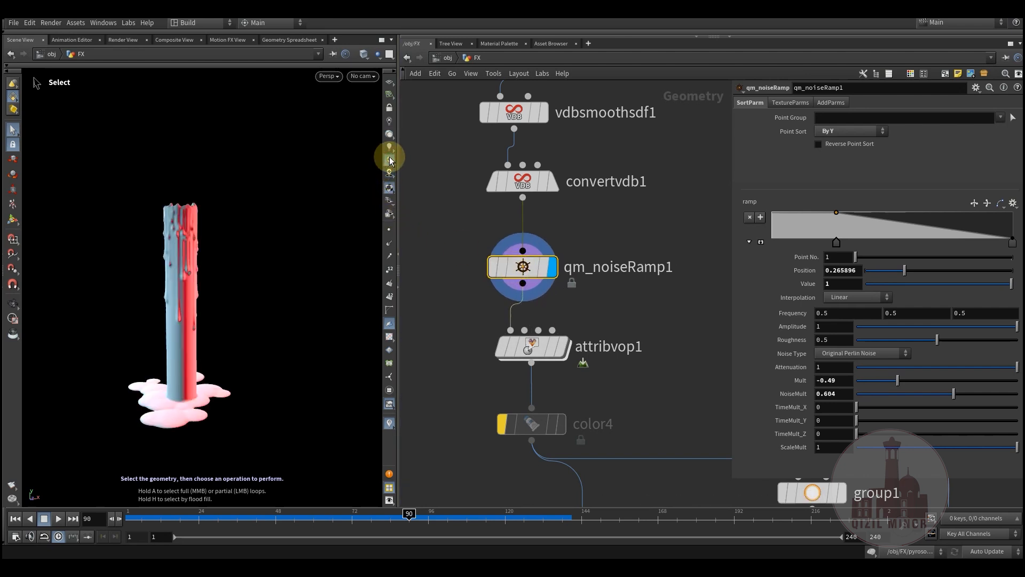
click(390, 147)
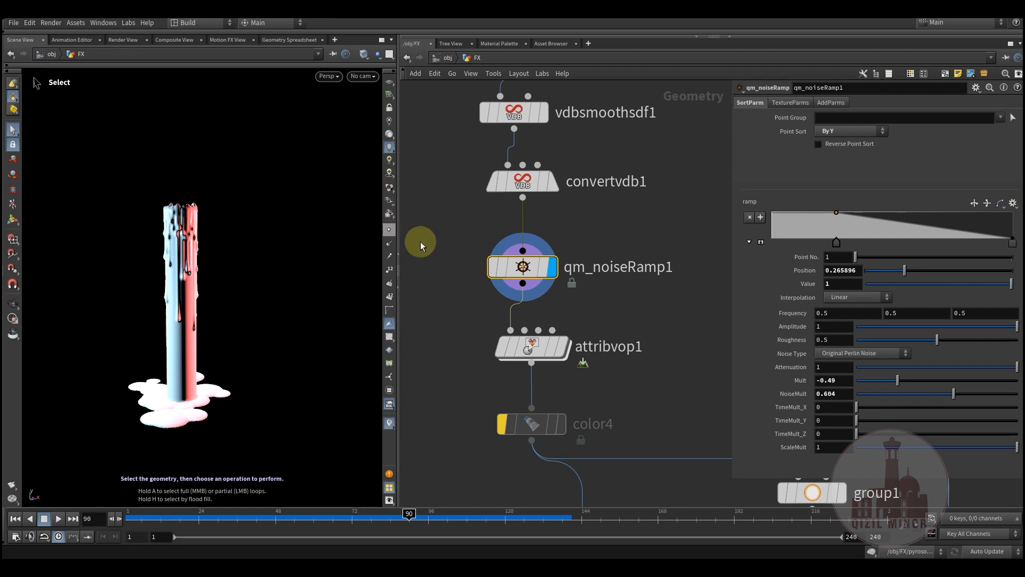
click(390, 173)
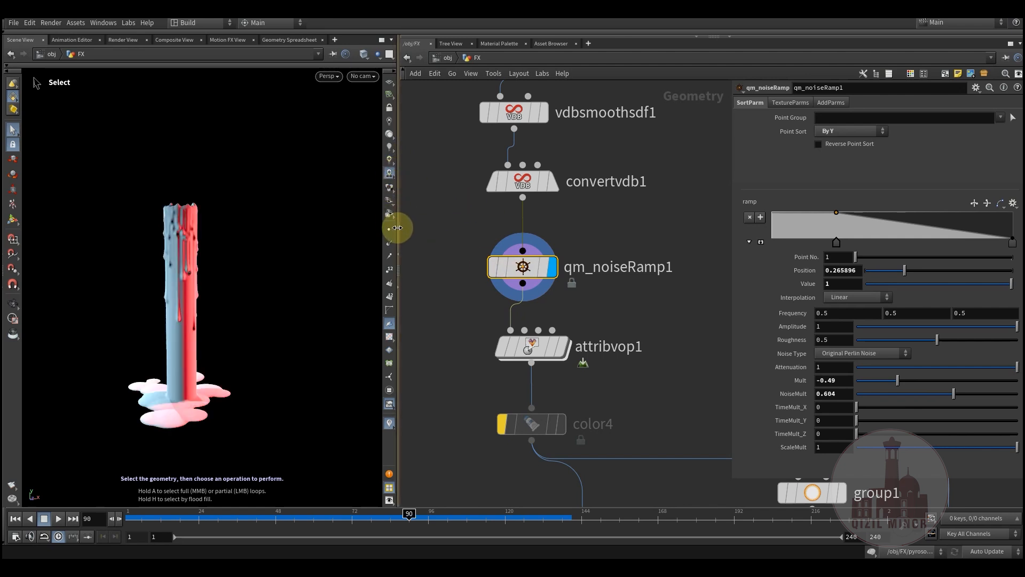
click(390, 135)
mouse_move(218, 247)
alt+mouse_down()
mouse_move(193, 245)
mouse_move(208, 248)
alt+mouse_up()
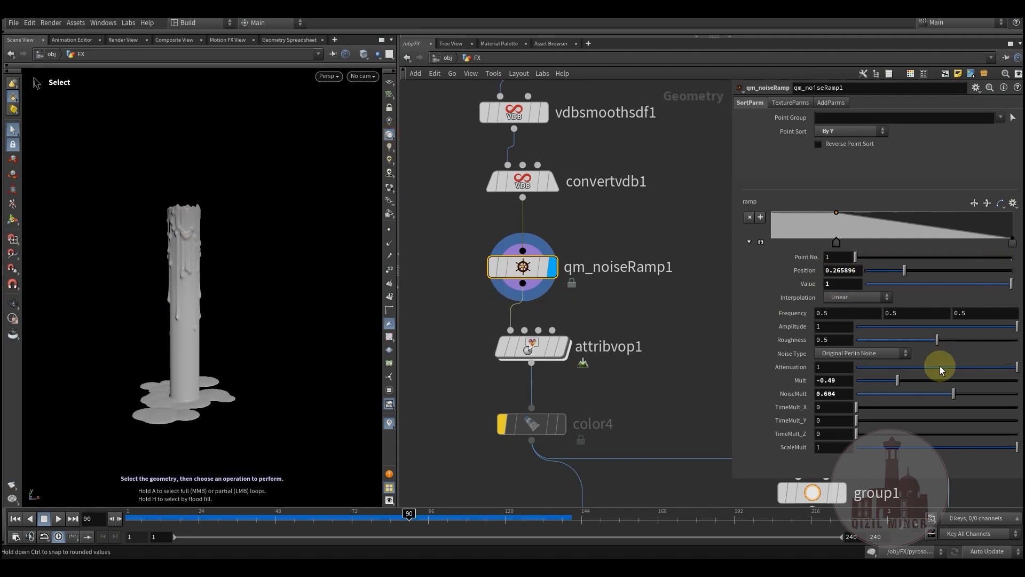
- Move the last point of qm_noiseRamp1's ramp to position 0.993333 and display attribvop1 with its parameters
mouse_move(1011, 241)
mouse_down()
mouse_move(860, 245)
mouse_move(953, 241)
mouse_move(880, 248)
mouse_move(1020, 257)
mouse_up()
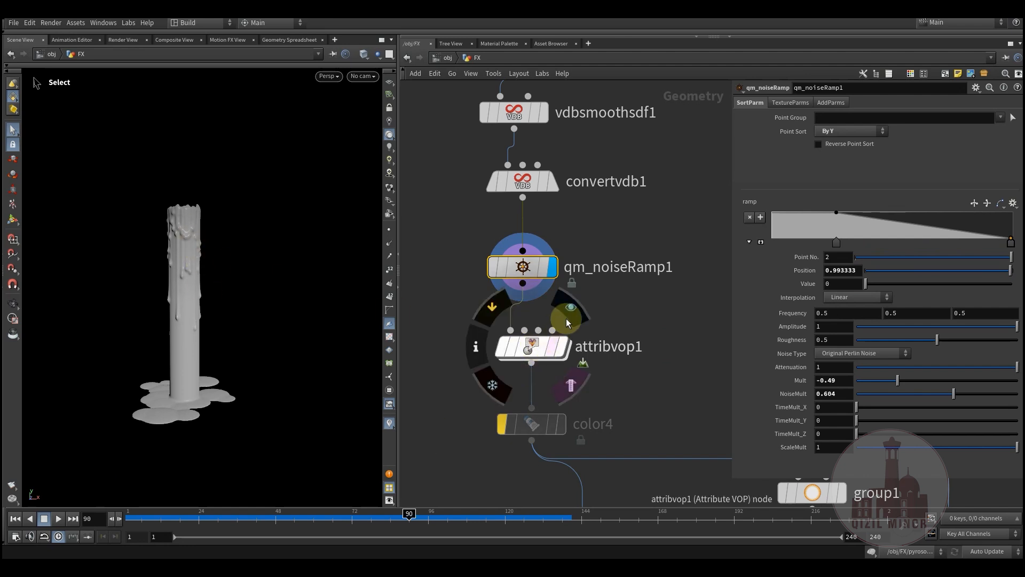
click(567, 316)
click(523, 348)
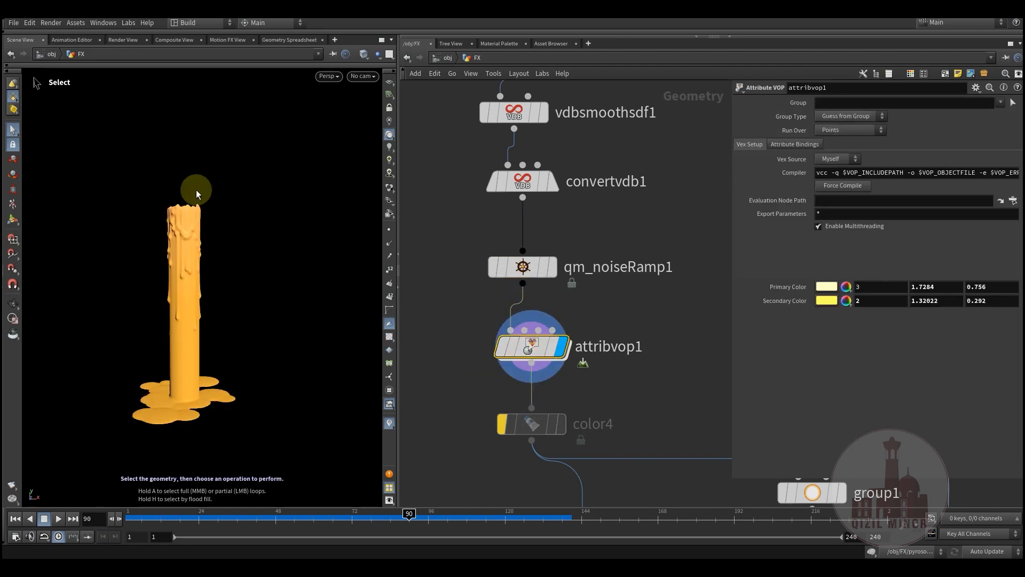
- Examine the luminance1 and colormix1 nodes inside attribvop1, and return to the FX network
double_click(533, 347)
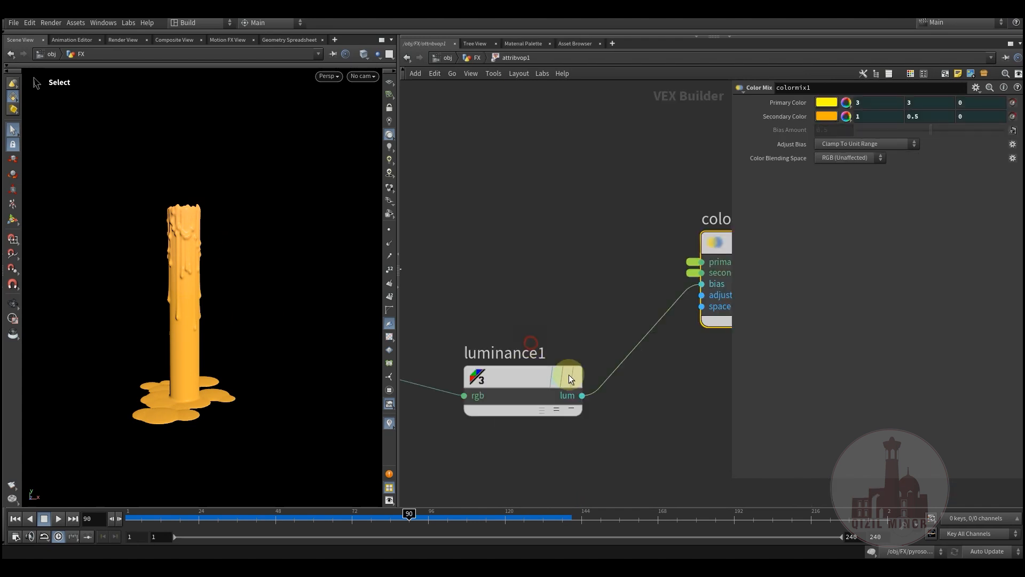
middle_drag(531, 286, 495, 303)
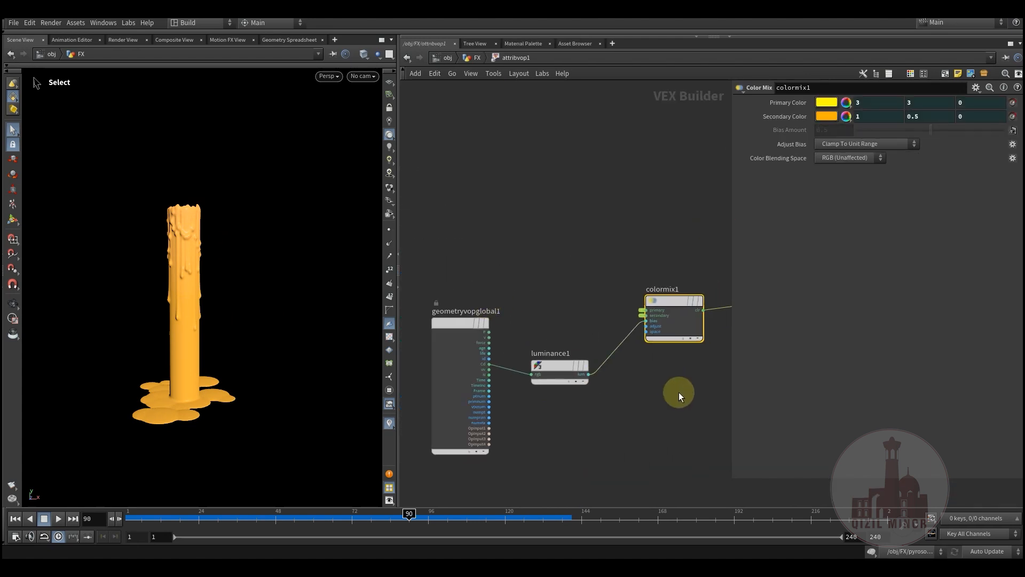
middle_drag(678, 392, 611, 404)
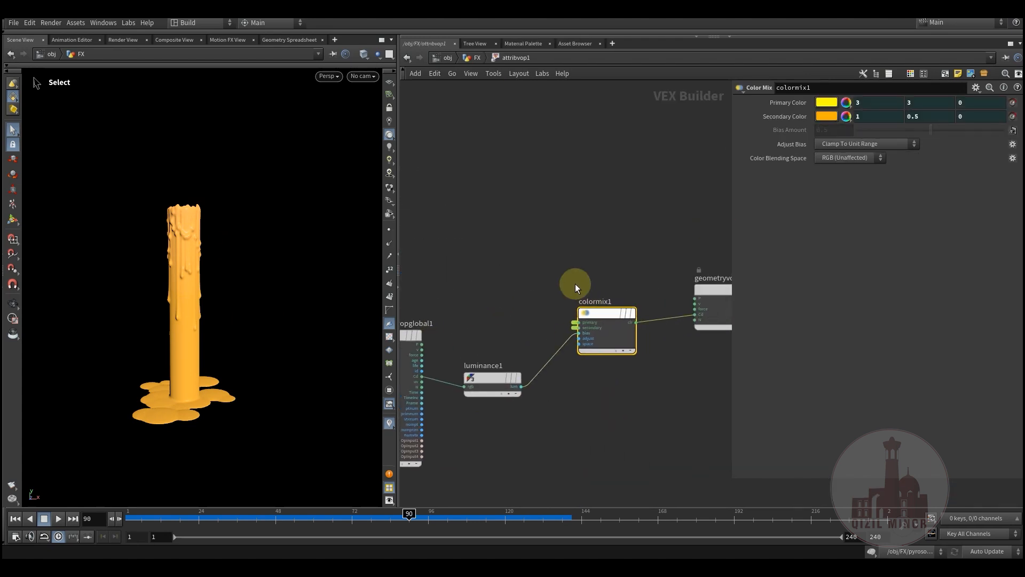
click(473, 57)
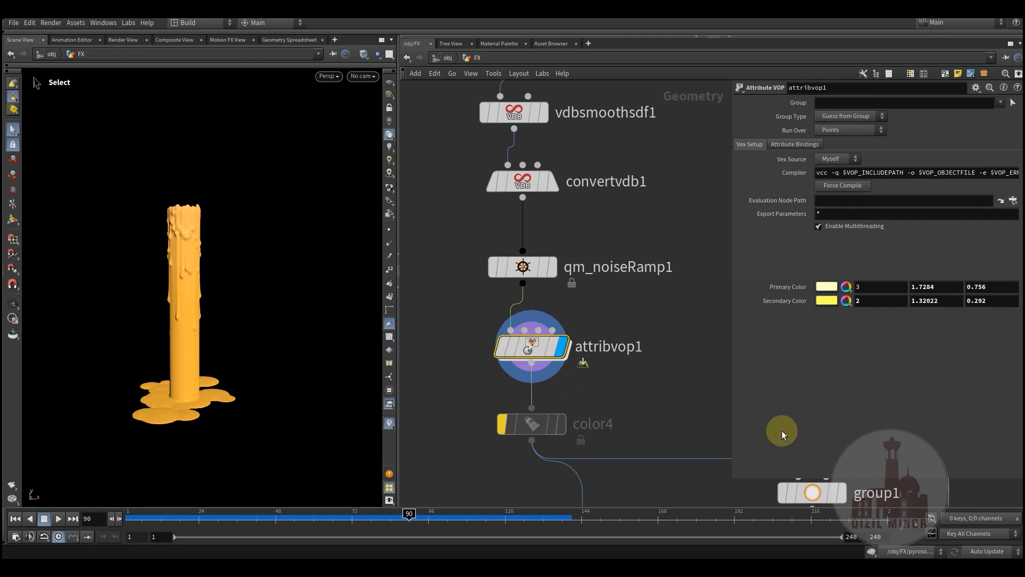
- Follow the network down from attribvop1 and select group1 above merge6 to show its group settings
middle_drag(651, 398, 569, 264)
scroll(558, 288, down, 6)
middle_drag(572, 390, 474, 339)
scroll(486, 320, up, 3)
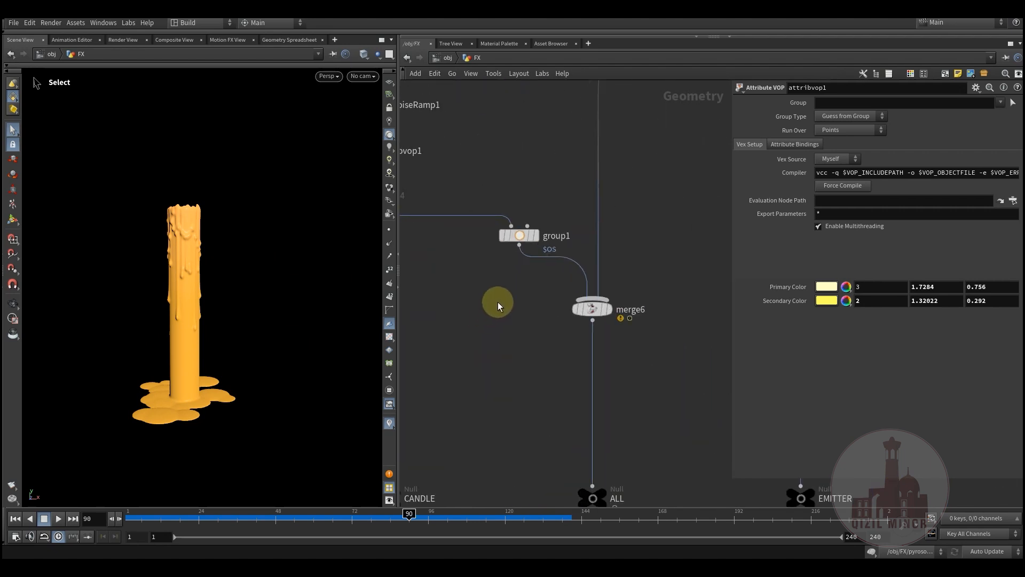
click(521, 235)
- Display merge7 below the ALL null and view the three candles through cam1
scroll(488, 328, down, 3)
middle_drag(543, 373, 494, 223)
middle_drag(521, 313, 523, 331)
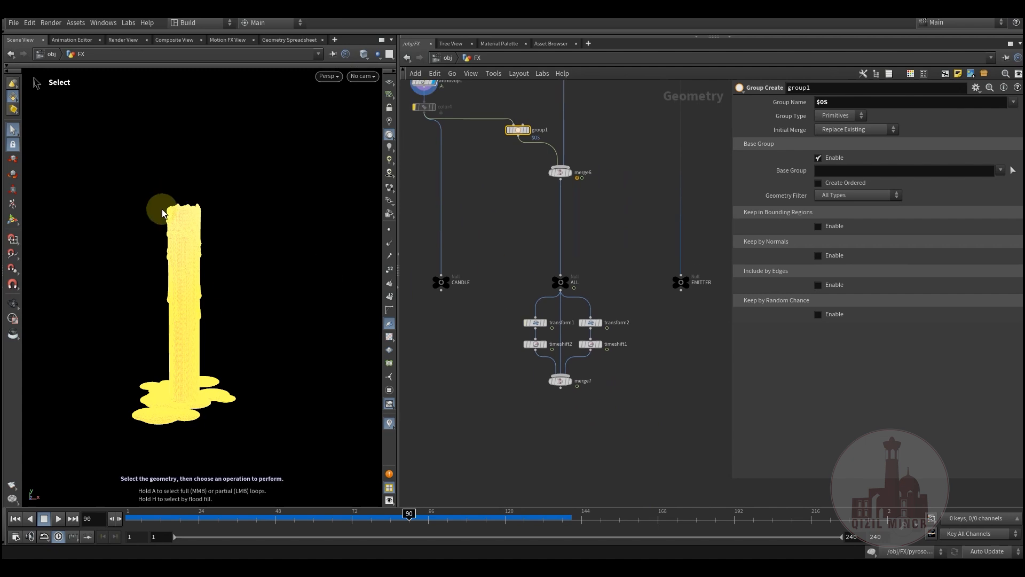
scroll(617, 377, up, 2)
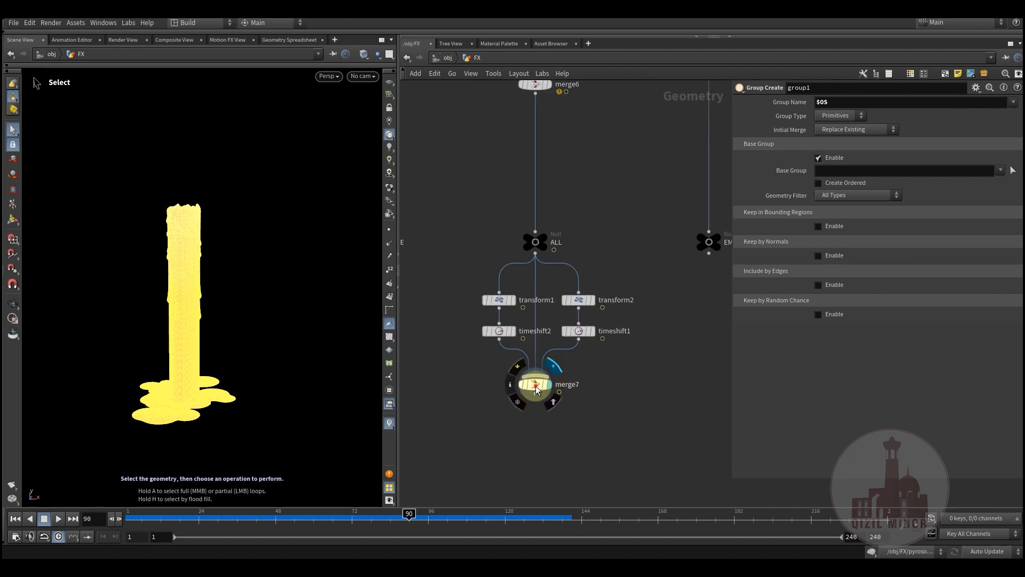
click(552, 369)
alt+drag(154, 300, 224, 310)
mouse_move(201, 259)
alt+mouse_down()
mouse_move(251, 259)
mouse_move(199, 259)
mouse_move(211, 258)
alt+mouse_up()
click(363, 76)
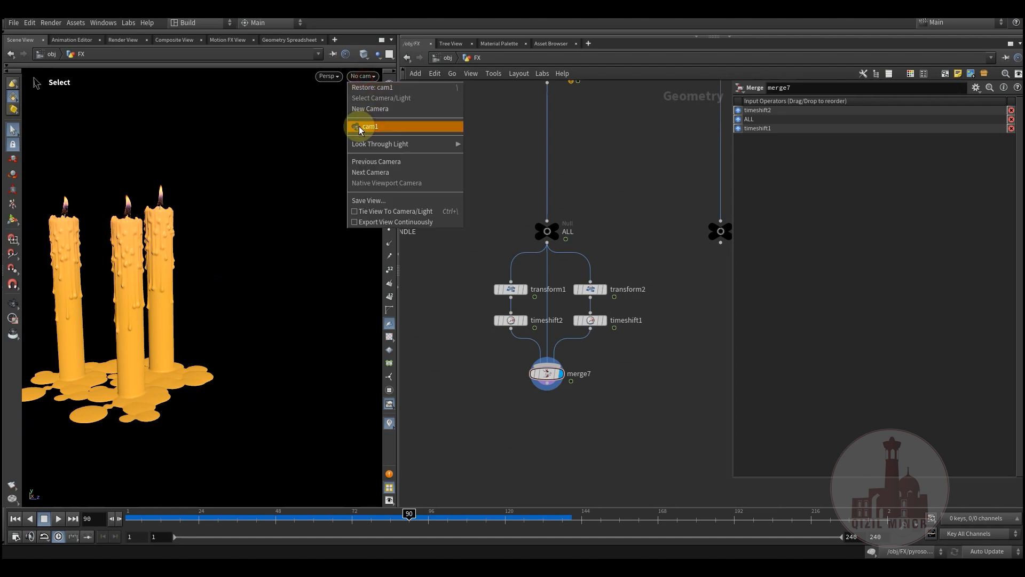
click(361, 128)
- Go up to the object level, shade the viewport with the scene lights, and select the key light
click(450, 56)
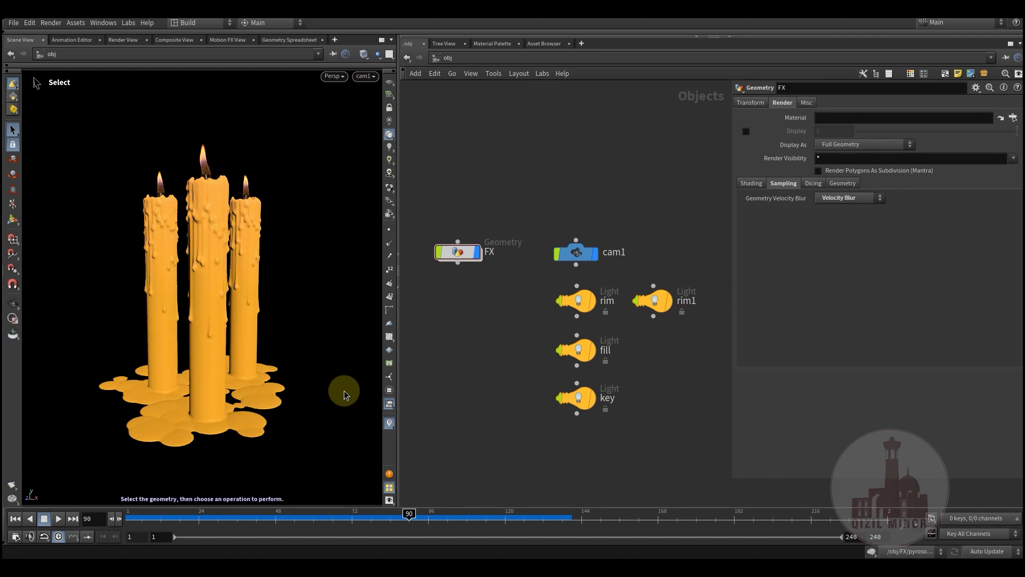
drag(558, 442, 672, 290)
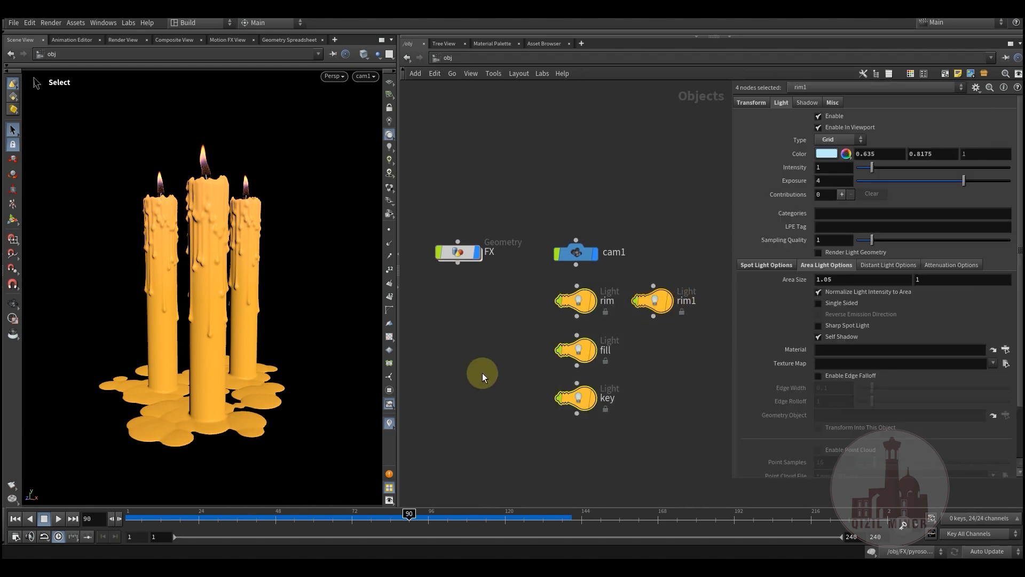
click(390, 161)
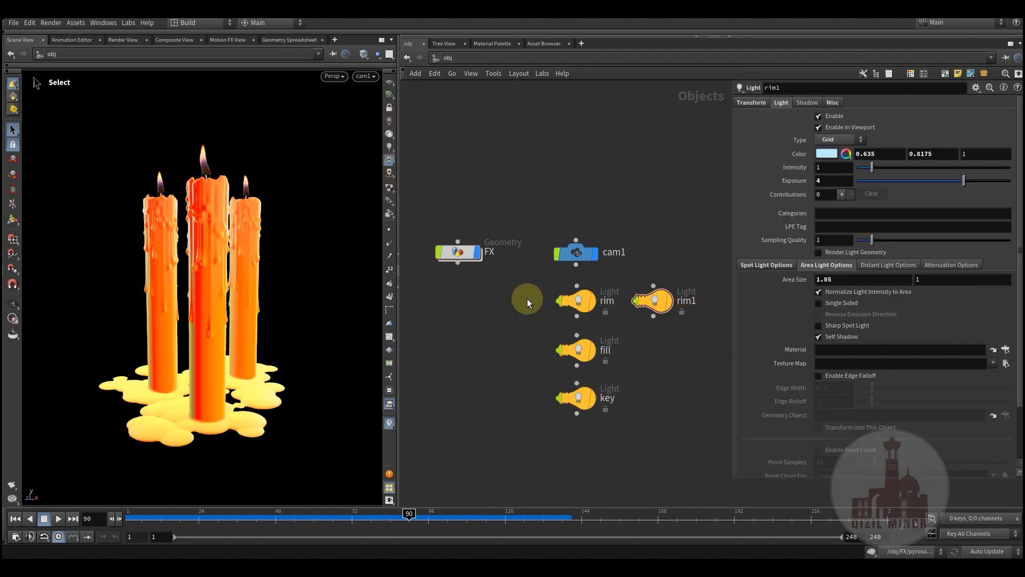
click(582, 399)
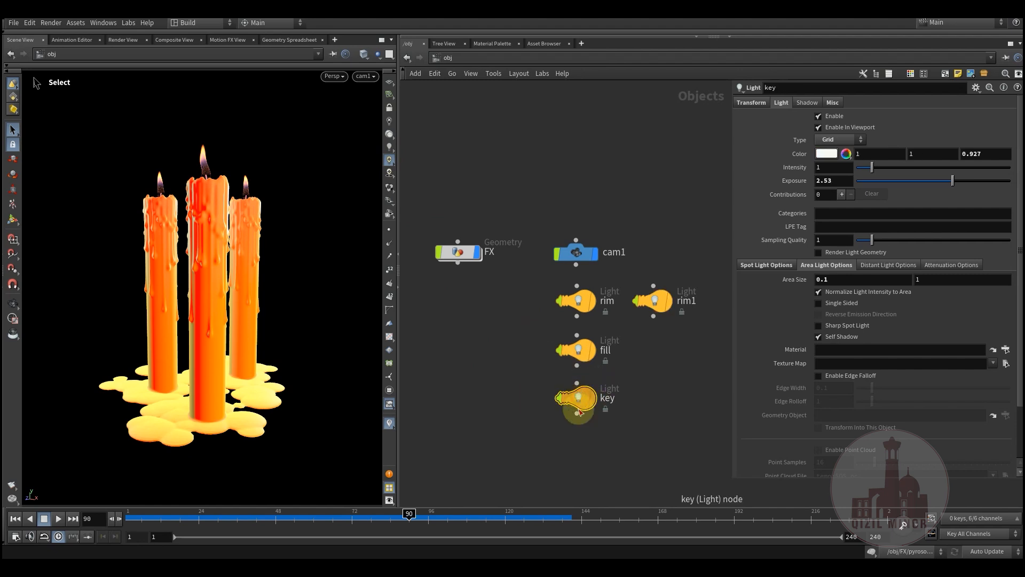
- Turn on display of the rim, rim1, fill and key lights and view their arrangement around the candles from above
alt+drag(212, 275, 243, 323)
alt+right_drag(242, 322, 178, 398)
alt+drag(177, 399, 249, 381)
drag(527, 448, 701, 282)
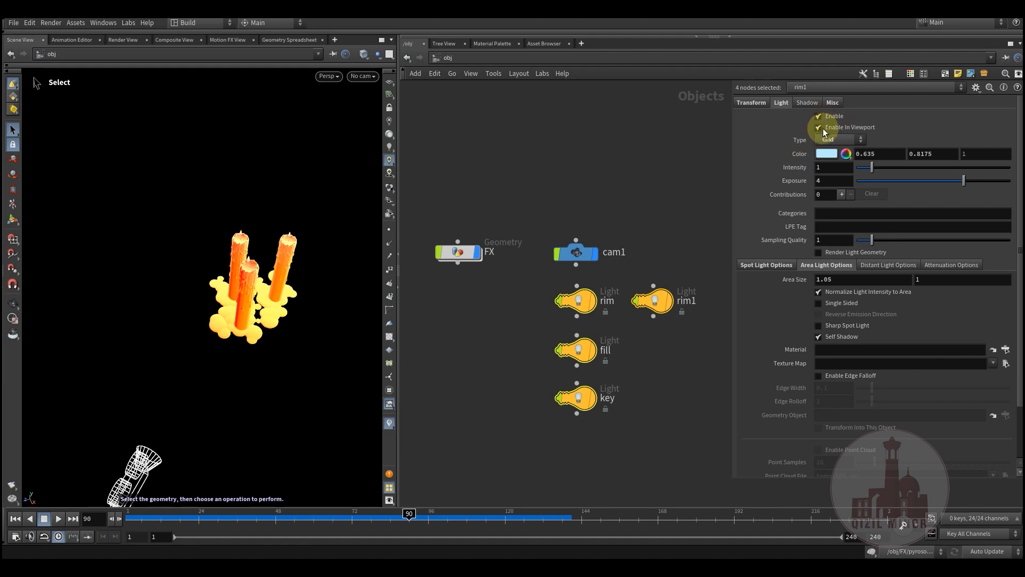
click(673, 279)
key(Escape)
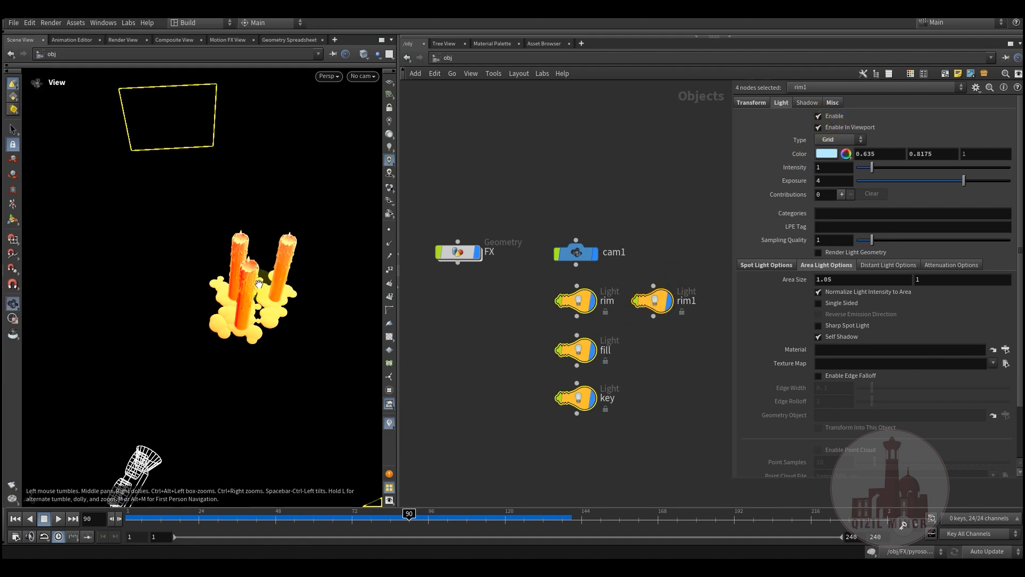
right_drag(64, 331, 222, 348)
middle_drag(222, 348, 130, 347)
alt+drag(130, 347, 130, 360)
alt+drag(190, 331, 201, 377)
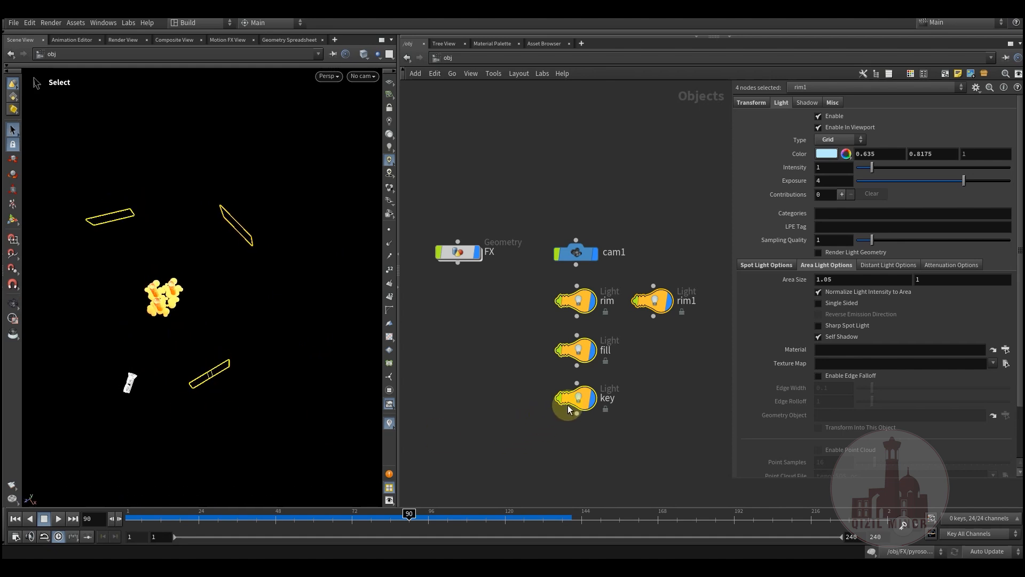
- Show the key and fill lights' parameters in turn and look through the fill light
drag(533, 417, 606, 377)
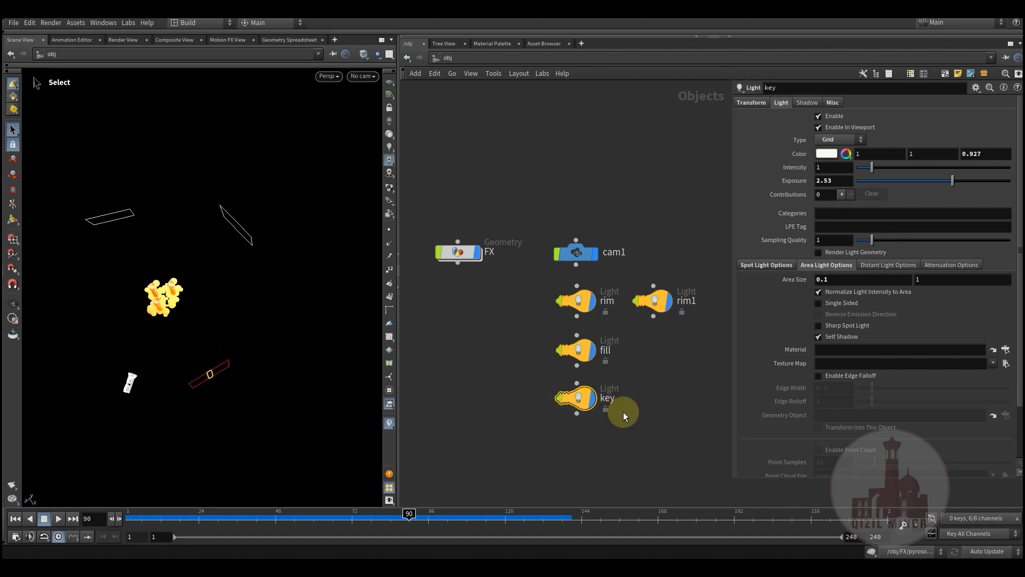
drag(595, 338, 595, 338)
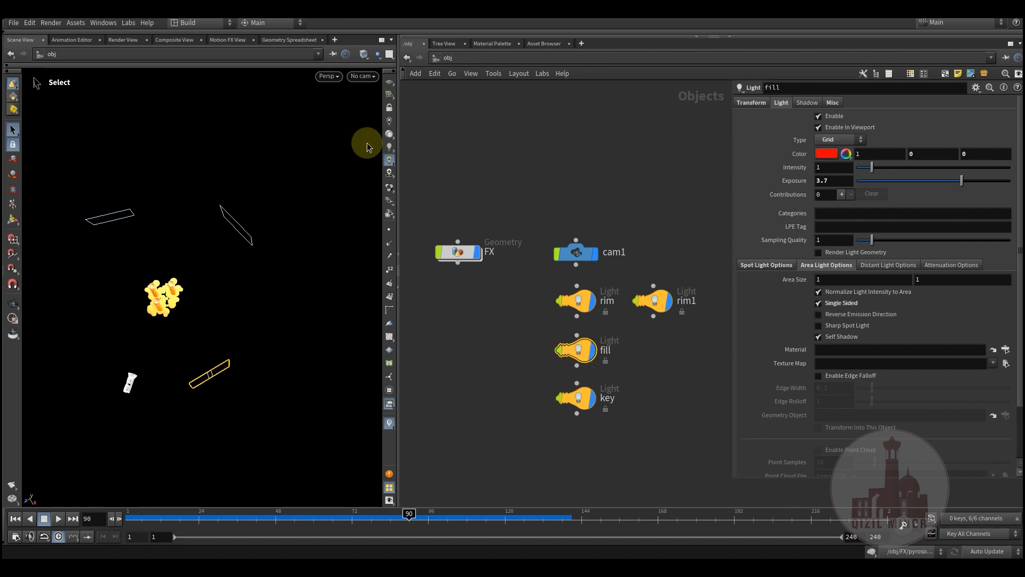
click(359, 77)
click(495, 155)
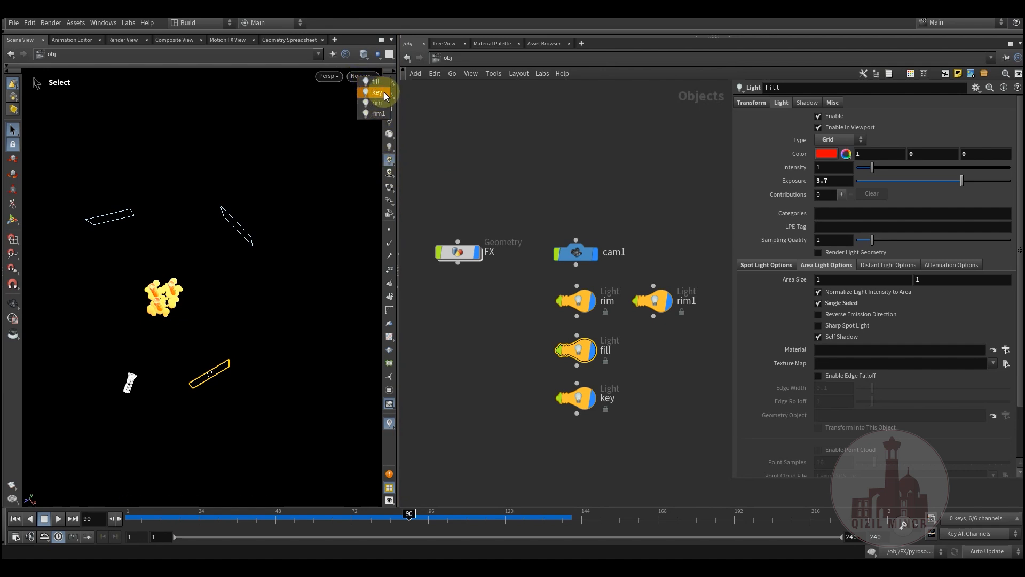
click(374, 82)
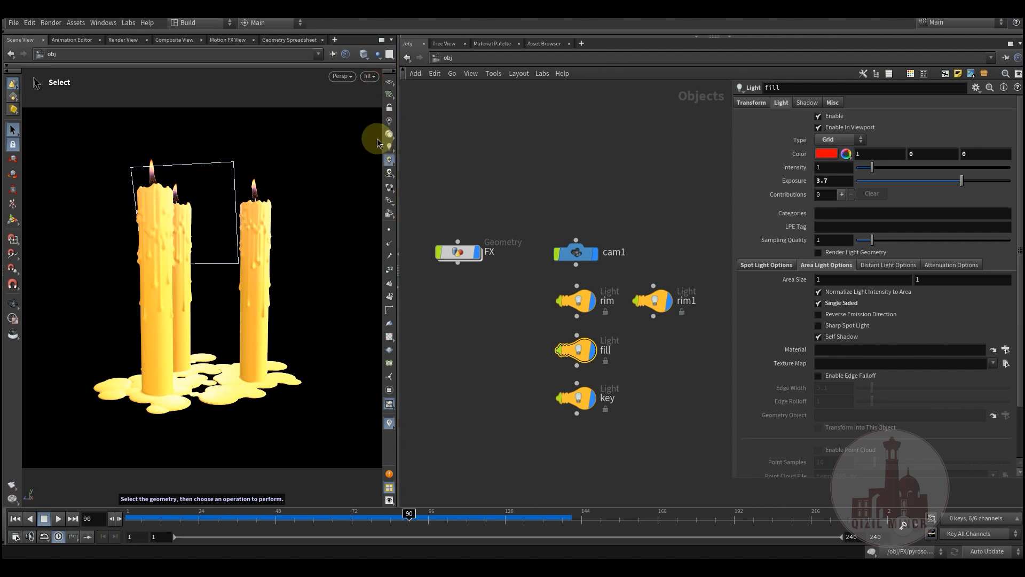
- Lock the view to the fill light, swing the light around to another side of the candles, and unlock it
click(388, 112)
key(Escape)
drag(213, 245, 215, 307)
right_drag(215, 308, 222, 327)
drag(222, 327, 267, 291)
mouse_move(267, 293)
right_down()
mouse_move(253, 297)
mouse_move(299, 292)
mouse_move(267, 277)
mouse_move(280, 294)
mouse_move(265, 288)
mouse_move(299, 286)
mouse_move(282, 289)
right_up()
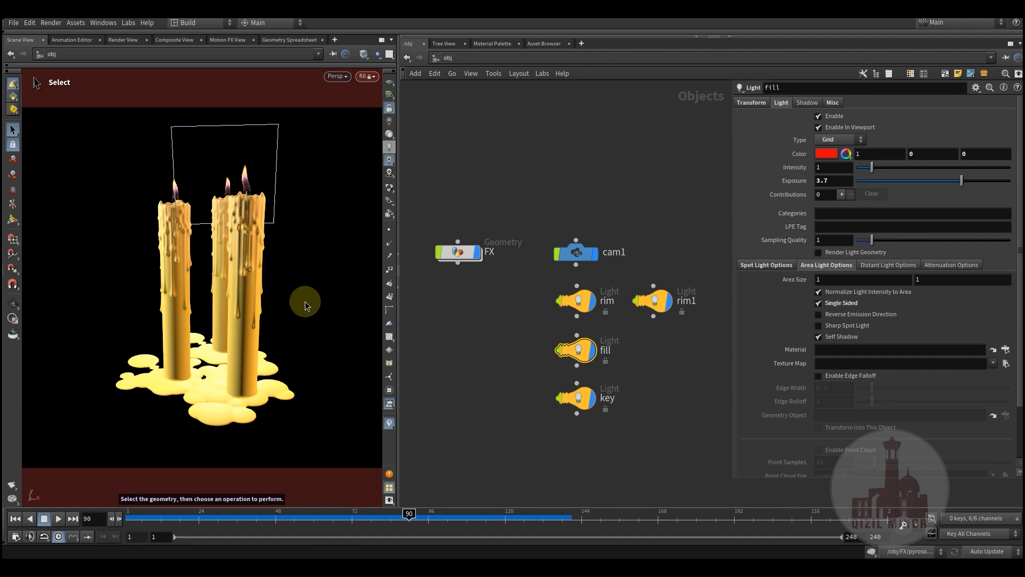
click(390, 107)
- Leave the fill light's view and check the candles' lighting from cam1
key(space)
drag(246, 264, 224, 275)
click(360, 78)
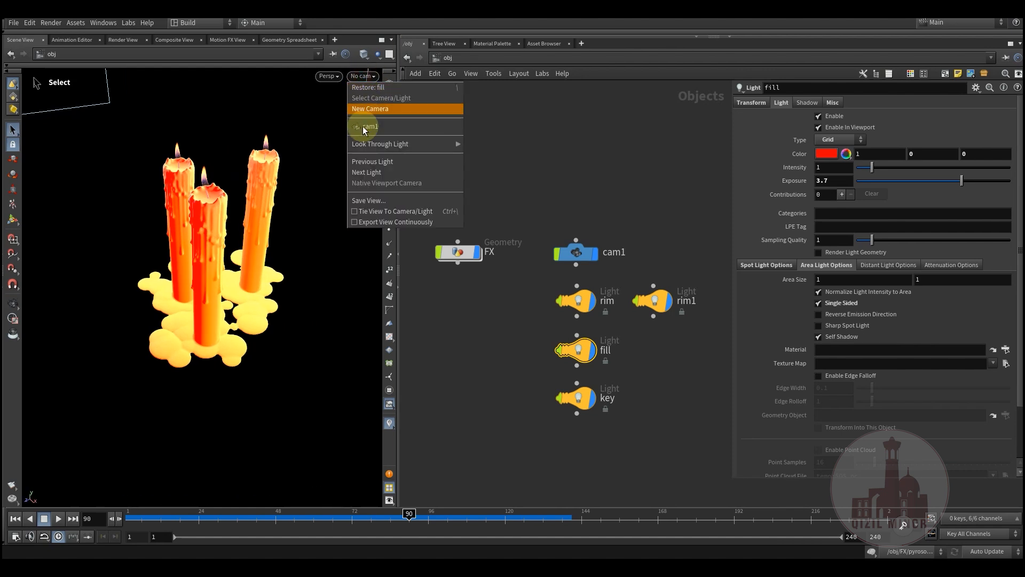
click(373, 126)
key(Escape)
drag(215, 278, 275, 298)
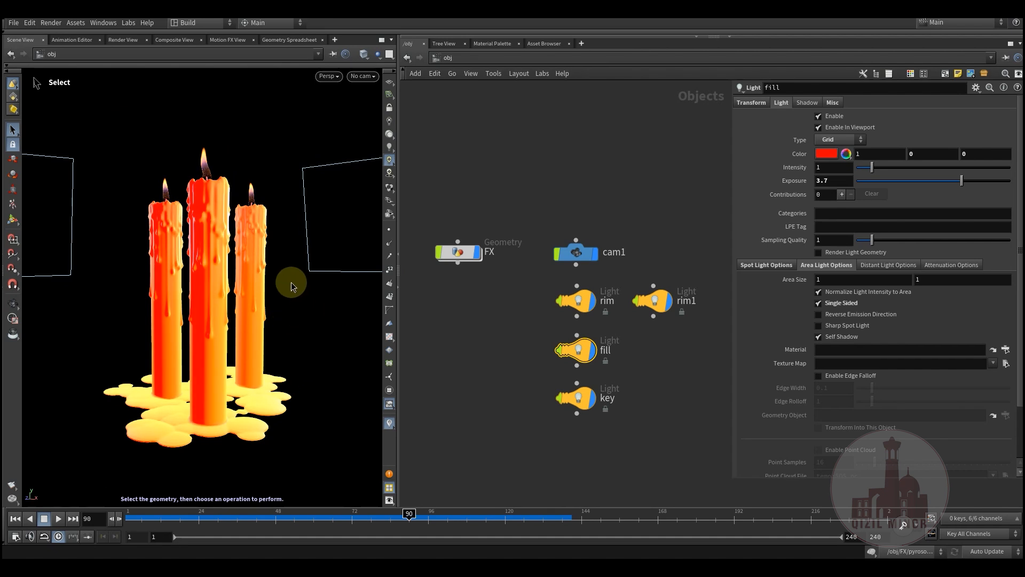
- View the whole light setup from a distance and select the individual lights in turn, ending with rim1
click(473, 317)
drag(216, 276, 266, 337)
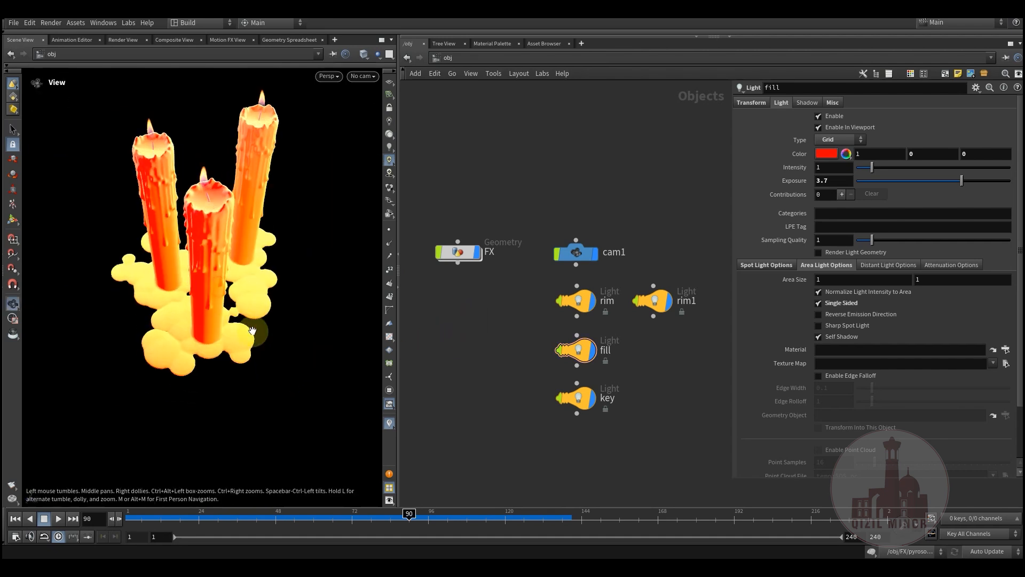
right_drag(265, 336, 41, 390)
right_drag(226, 353, 176, 389)
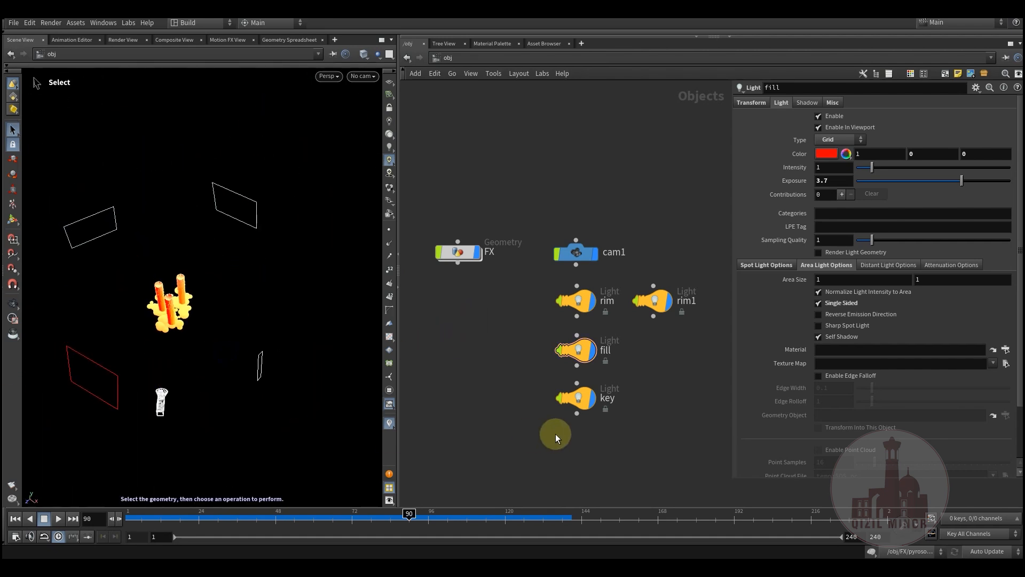
drag(538, 435, 635, 390)
drag(528, 367, 631, 318)
click(653, 300)
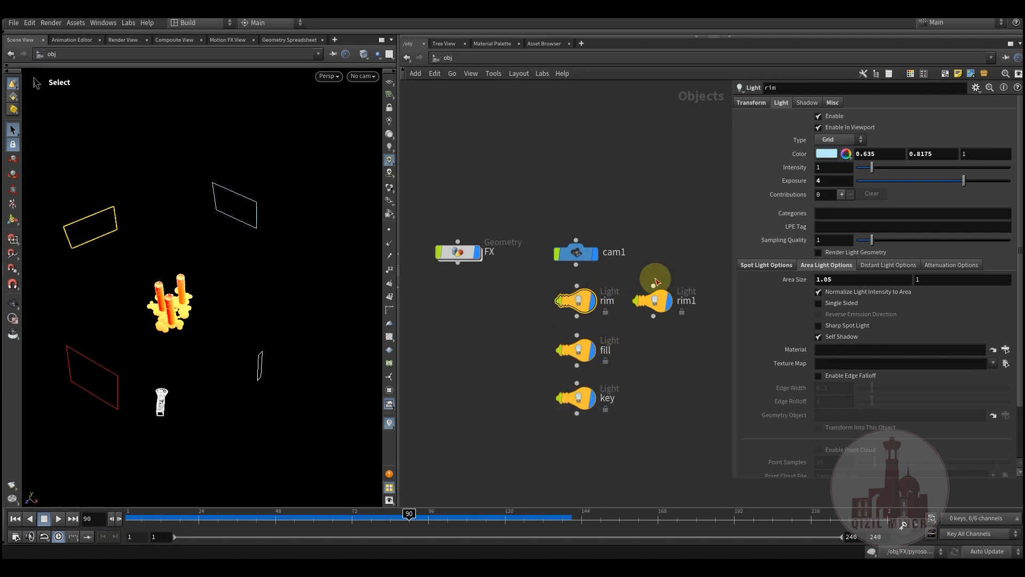
- Look through cam1 and select the rim, rim1, fill and key lights together
click(363, 76)
click(369, 126)
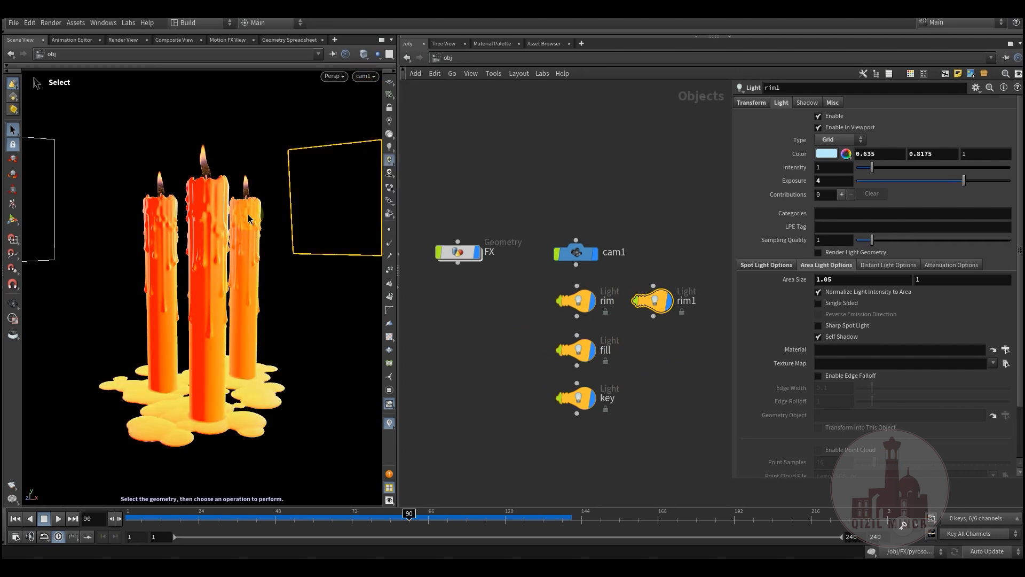
drag(531, 449, 684, 285)
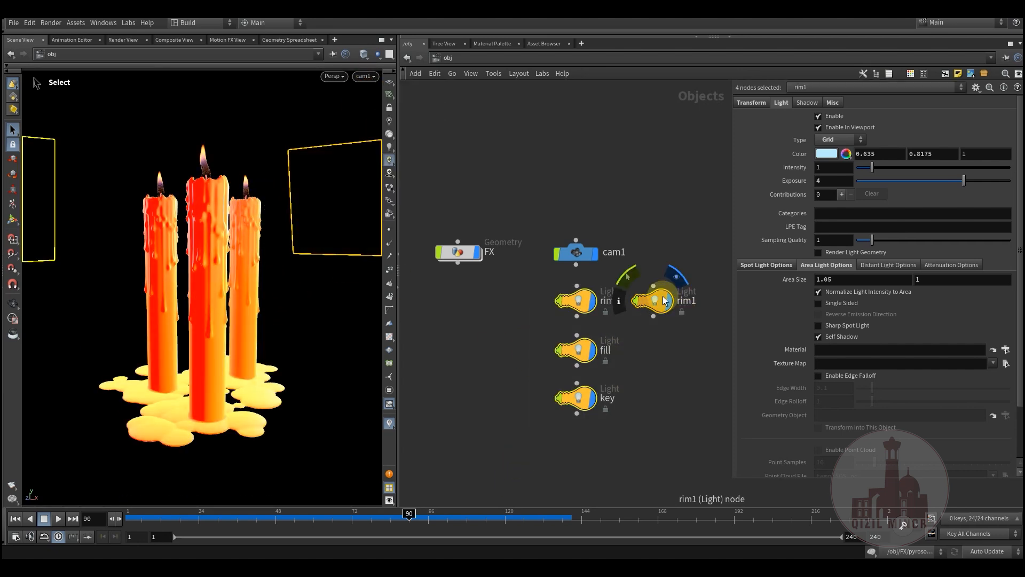